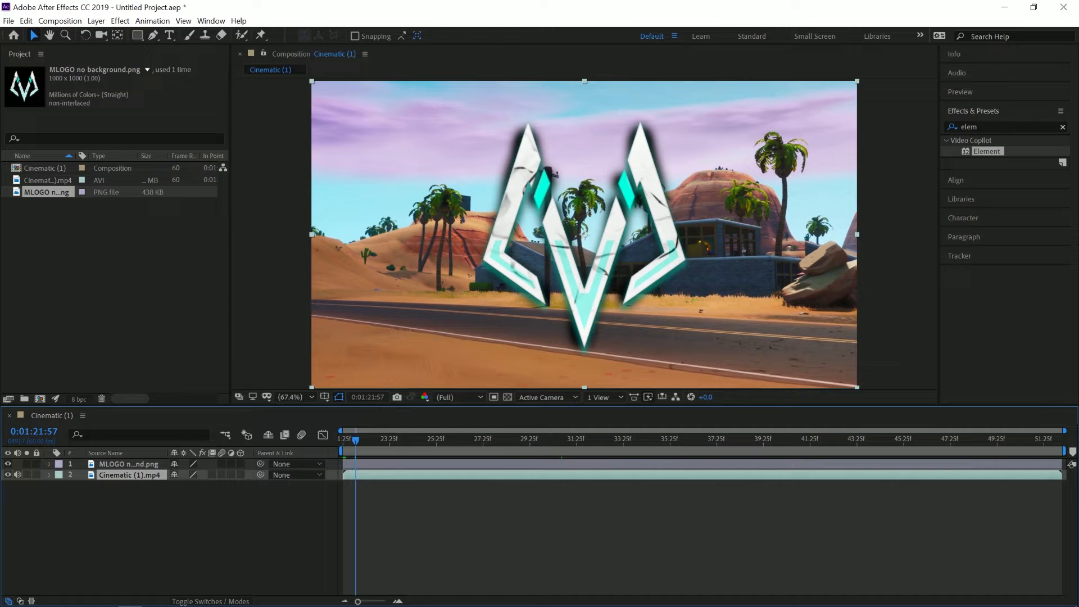
# Run the 3D Camera Tracker analysis on the Cinematic (1).mp4 layer.
pyautogui.click(959, 256)
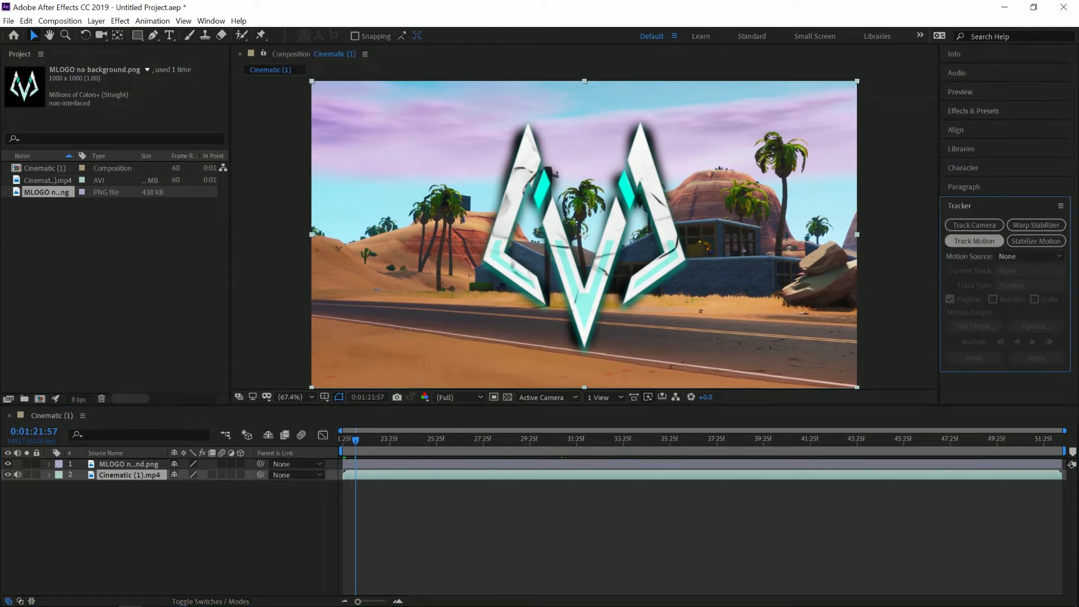
pyautogui.click(974, 225)
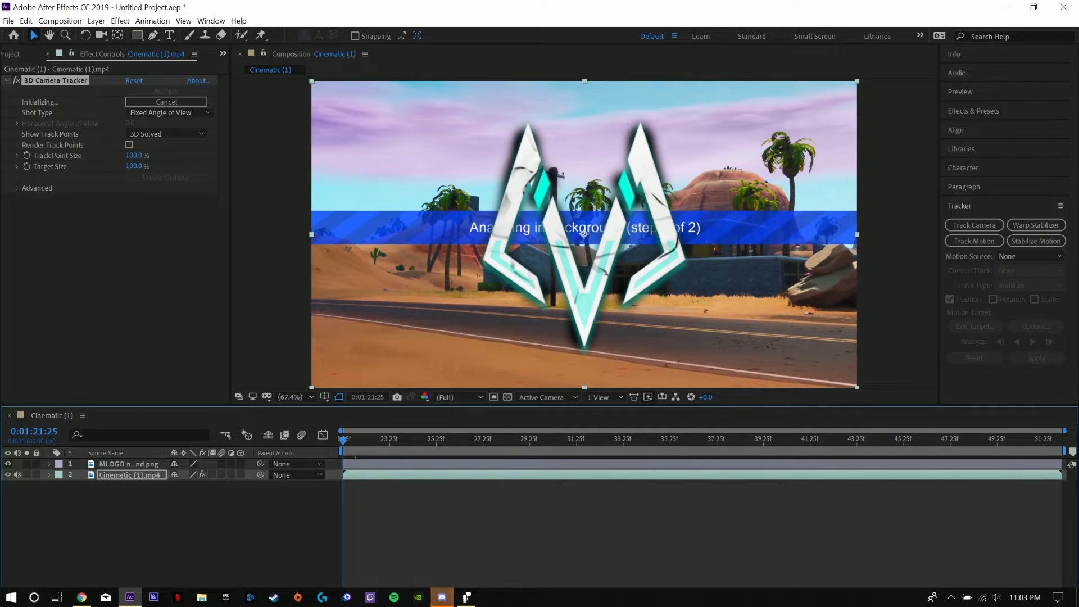
pyautogui.hotkey('alt', 'Tab')
pyautogui.hotkey('alt', 'Tab')
pyautogui.hotkey('alt', 'Tab')
pyautogui.hotkey('alt', 'Tab')
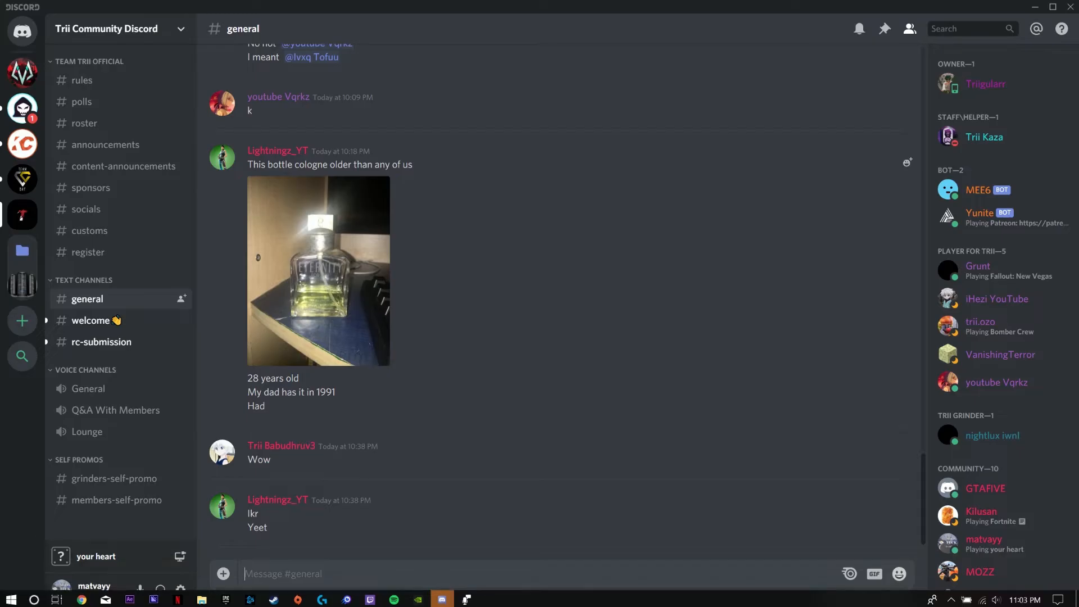
pyautogui.hotkey('alt', 'Tab')
pyautogui.hotkey('alt', 'Tab')
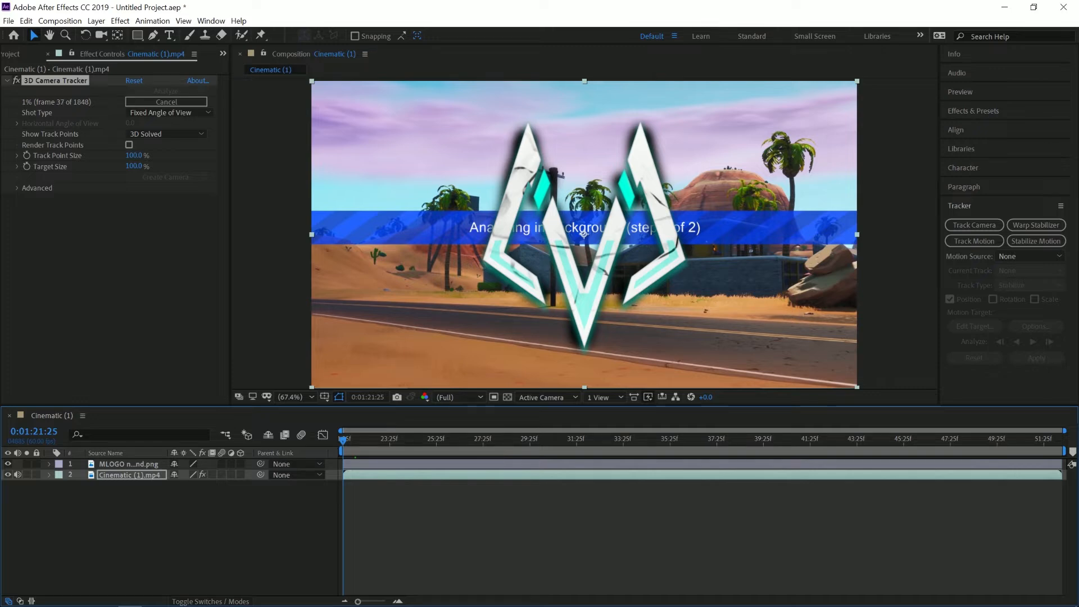
# Create a composition-sized dark gray solid above the MLOGO layer and hide it so the logo can be traced.
pyautogui.click(584, 265)
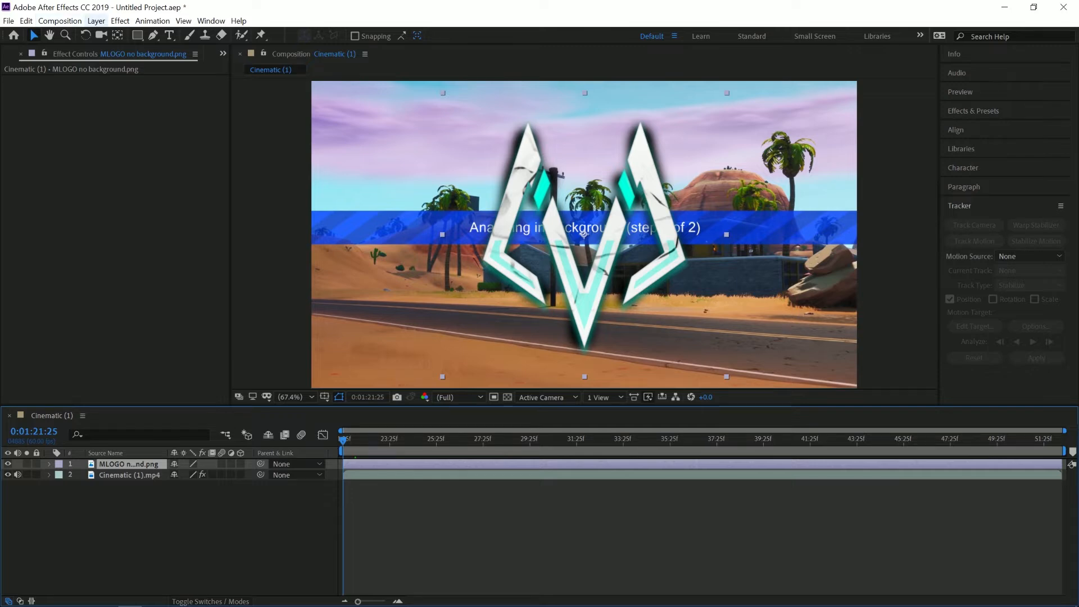
pyautogui.click(96, 22)
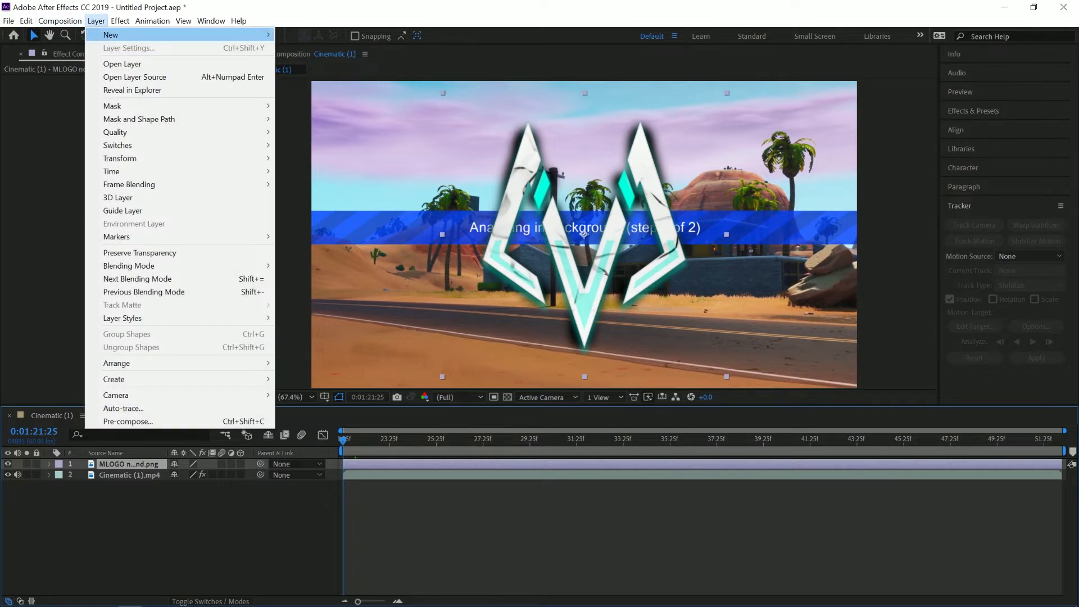
pyautogui.moveTo(113, 35)
pyautogui.click(302, 48)
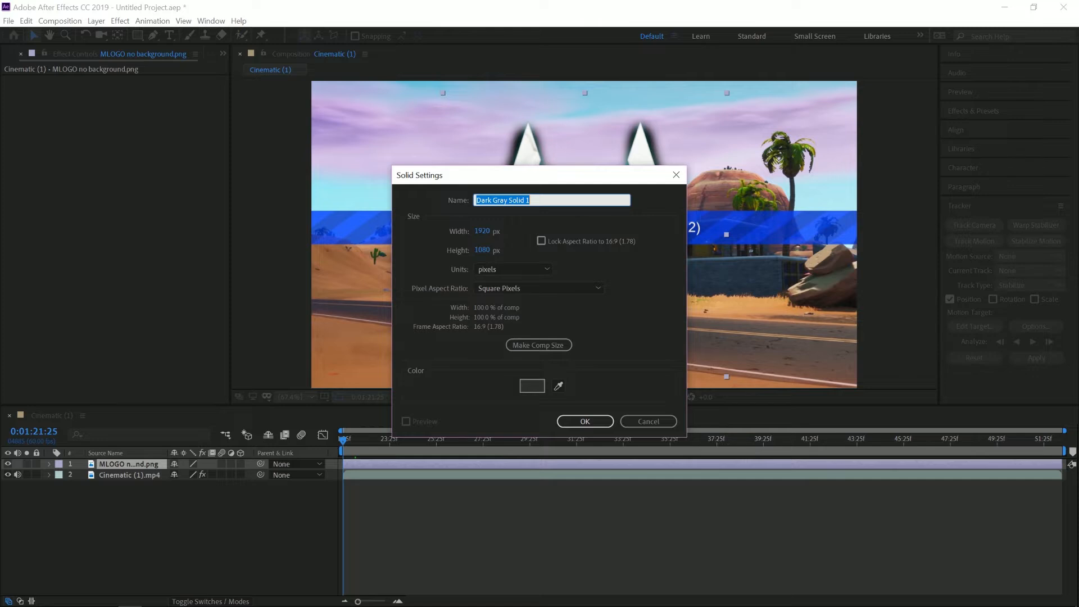
pyautogui.press('Return')
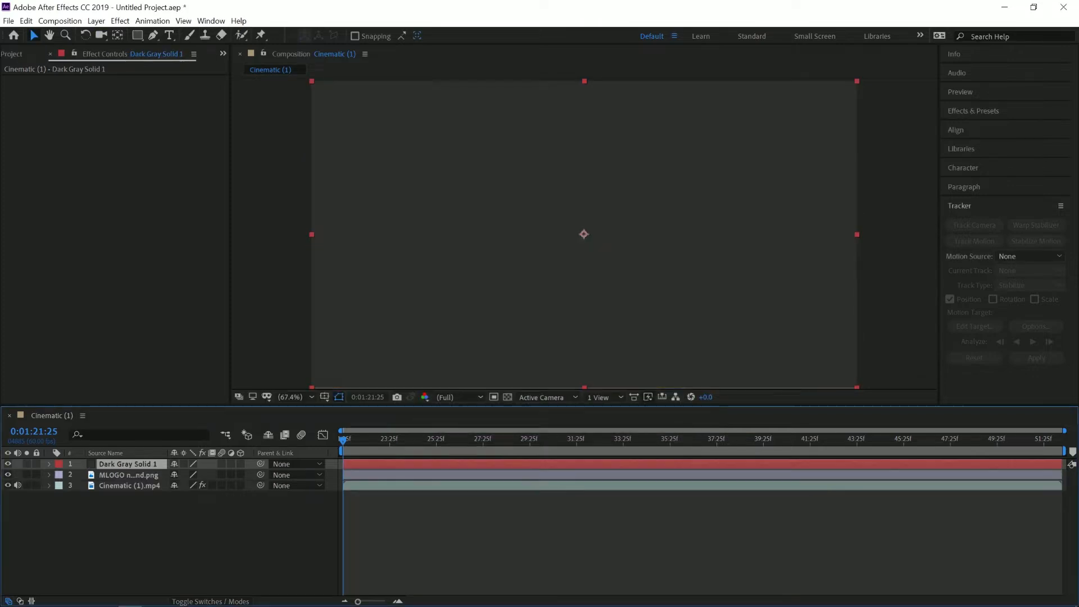
pyautogui.click(7, 464)
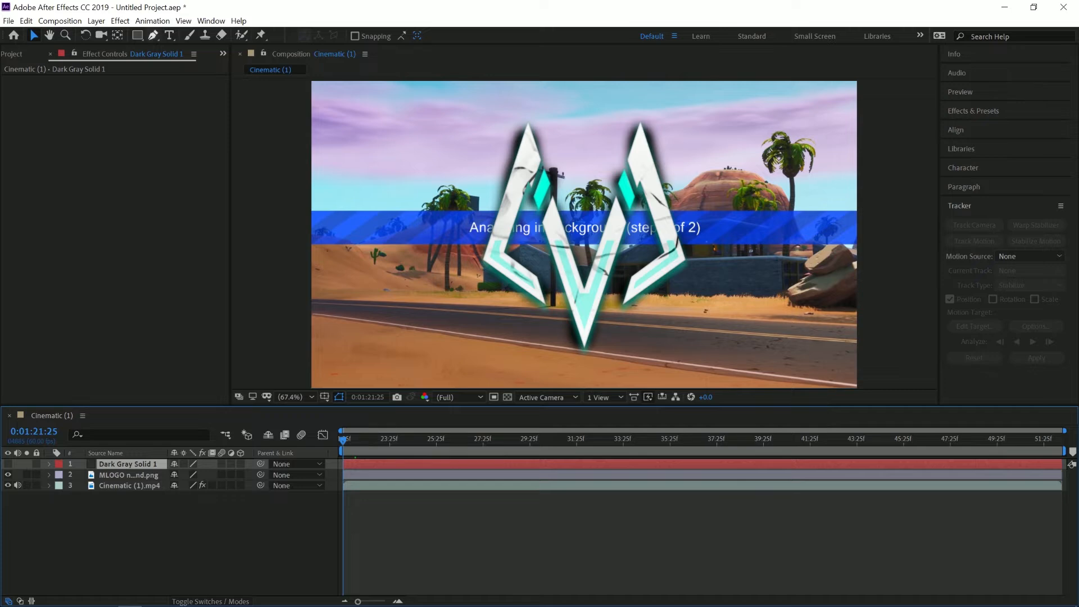
# Trace the logo's left white wing with a closed Pen mask on the first dark gray solid.
pyautogui.click(153, 35)
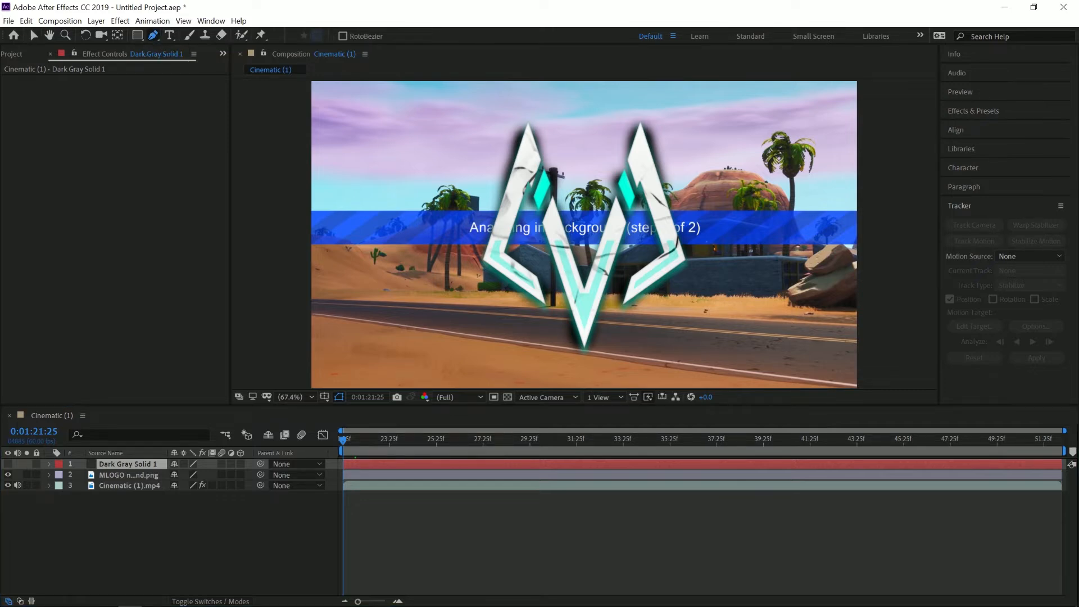
pyautogui.click(537, 277)
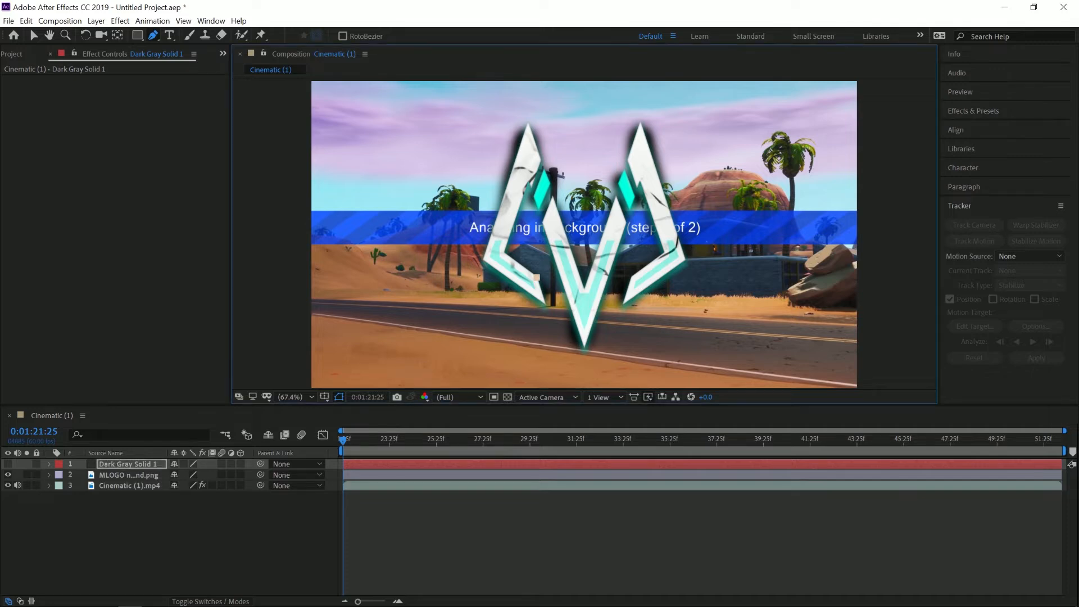
pyautogui.click(545, 304)
pyautogui.click(483, 259)
pyautogui.click(531, 185)
pyautogui.click(537, 278)
# Trace the logo's central V shape with a second closed mask on the same solid.
pyautogui.click(552, 197)
pyautogui.click(585, 347)
pyautogui.click(627, 223)
pyautogui.click(585, 289)
# Trace the logo's right white wing with a third closed mask on the same solid.
pyautogui.click(628, 160)
pyautogui.click(665, 251)
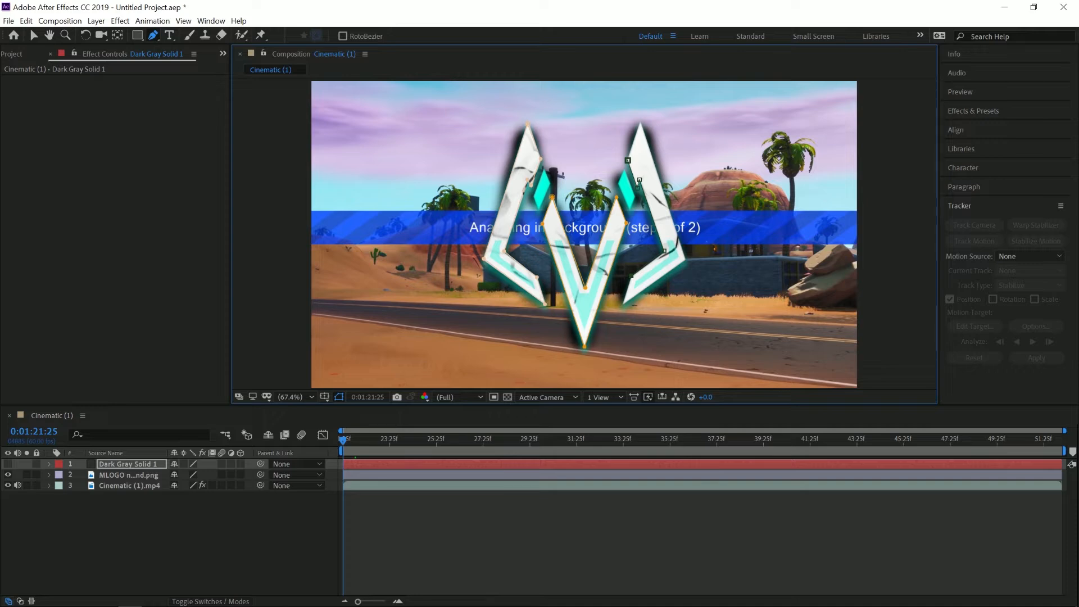
pyautogui.click(621, 304)
pyautogui.click(640, 122)
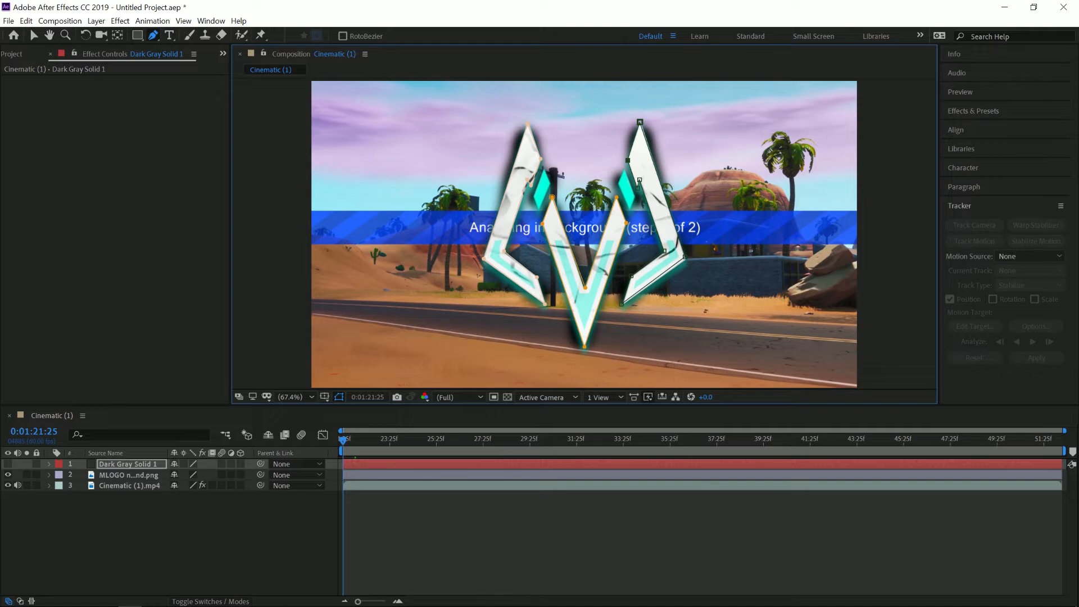
# Create a second composition-sized dark gray solid on top of the layer stack and hide it.
pyautogui.click(96, 21)
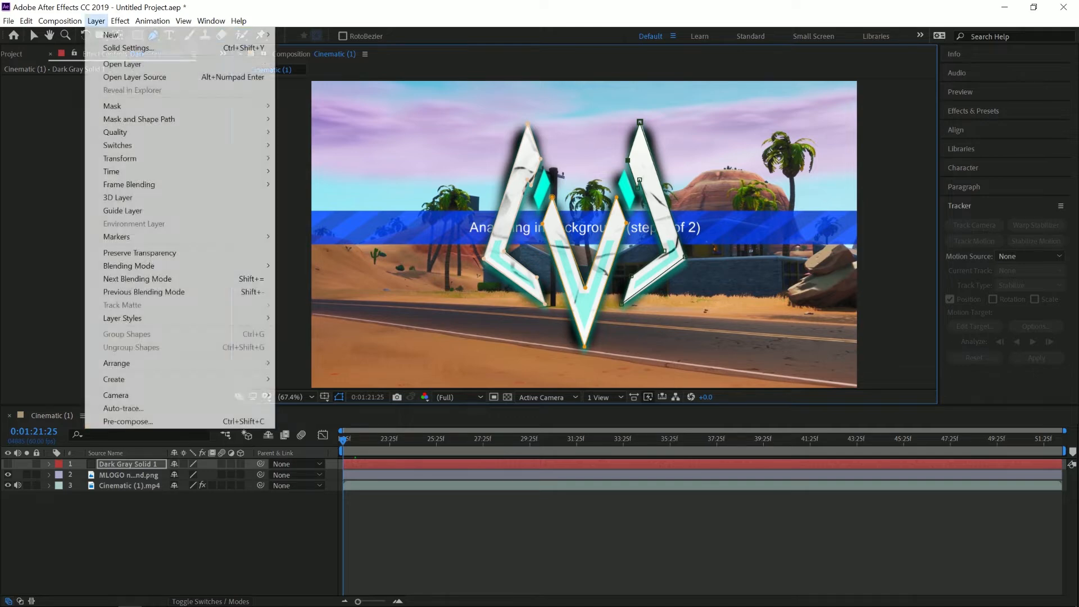
pyautogui.moveTo(110, 35)
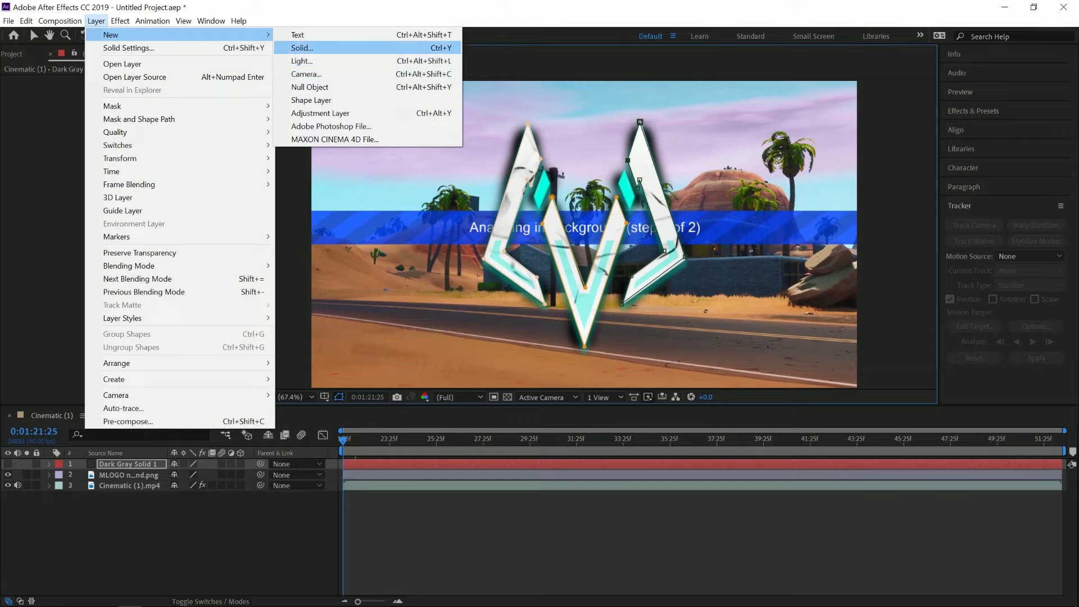
pyautogui.click(326, 43)
pyautogui.press('Return')
pyautogui.click(8, 464)
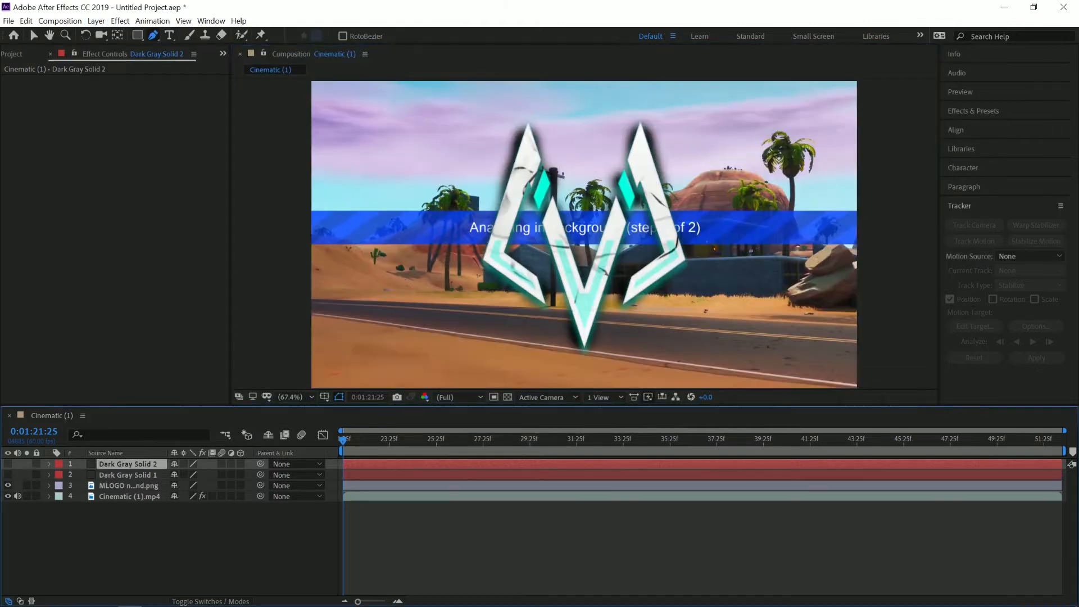
# Trace the logo's left turquoise diamond with a closed Pen mask on the second dark gray solid.
pyautogui.click(544, 170)
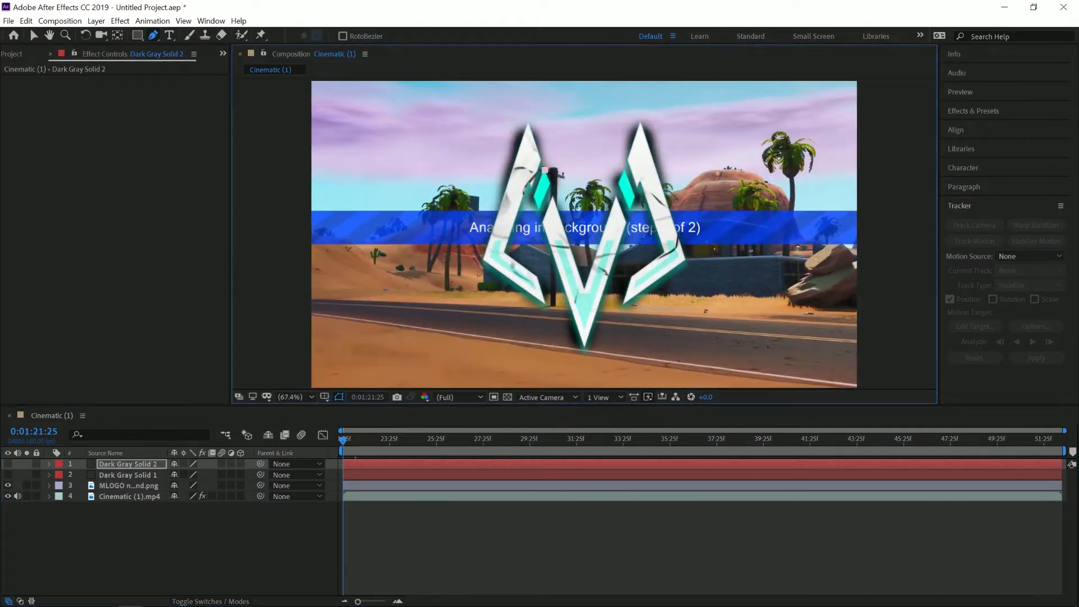
pyautogui.click(540, 208)
pyautogui.click(550, 182)
pyautogui.click(544, 170)
# Trace the logo's right turquoise diamond with another mask on the second solid and check its corner points up close.
pyautogui.click(624, 172)
pyautogui.click(617, 181)
pyautogui.click(630, 206)
pyautogui.scroll(5, 545, 179)
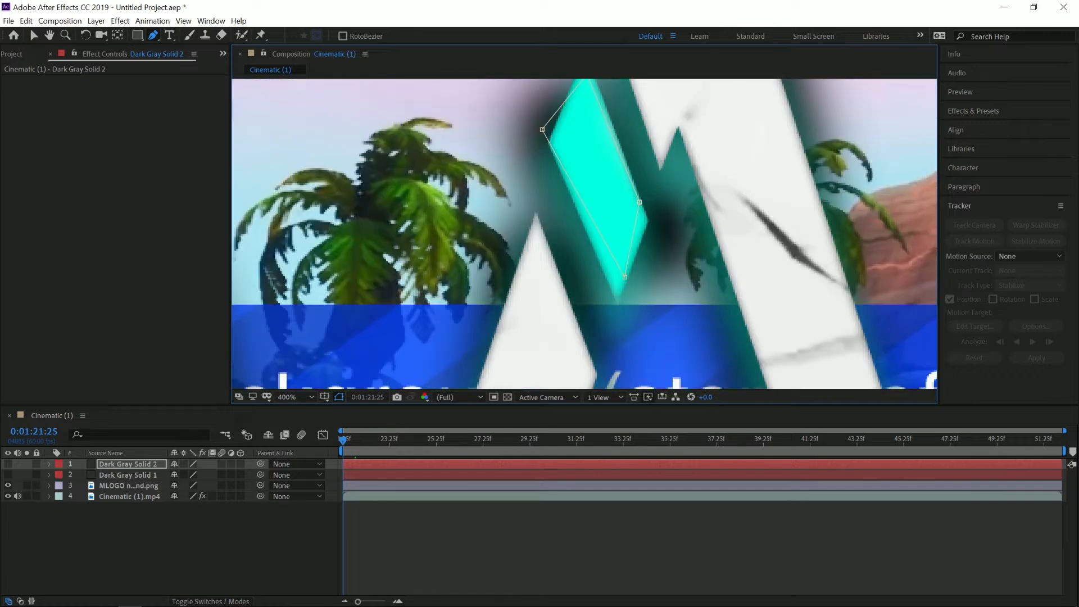
pyautogui.scroll(-3, 624, 203)
pyautogui.scroll(1, 585, 234)
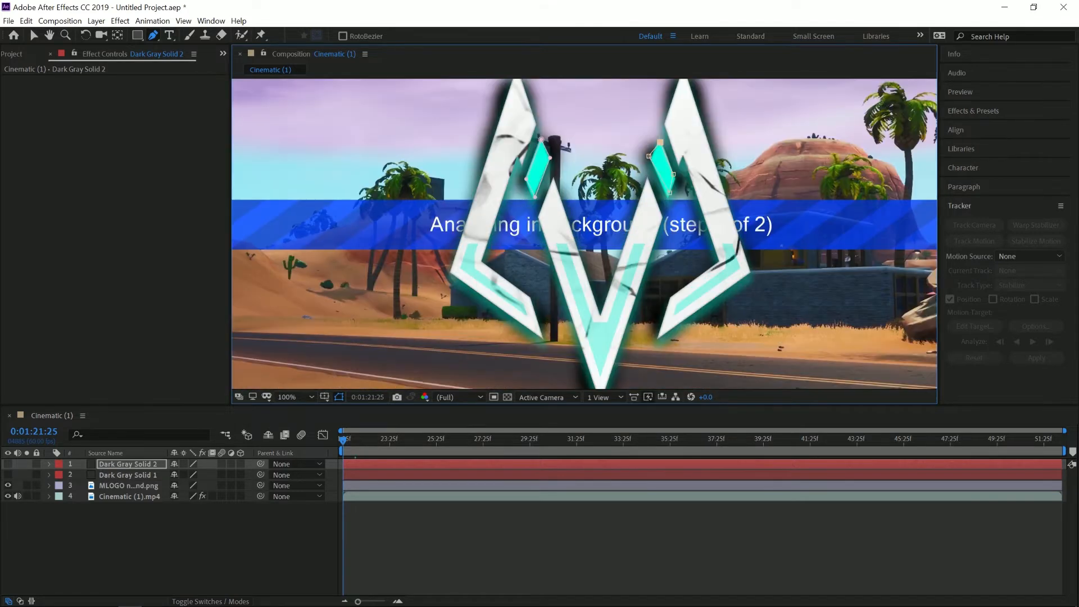
pyautogui.scroll(-1, 621, 260)
# Move to 0:01:21:57, create a solid named e3d and apply the Element effect to it.
pyautogui.click(355, 440)
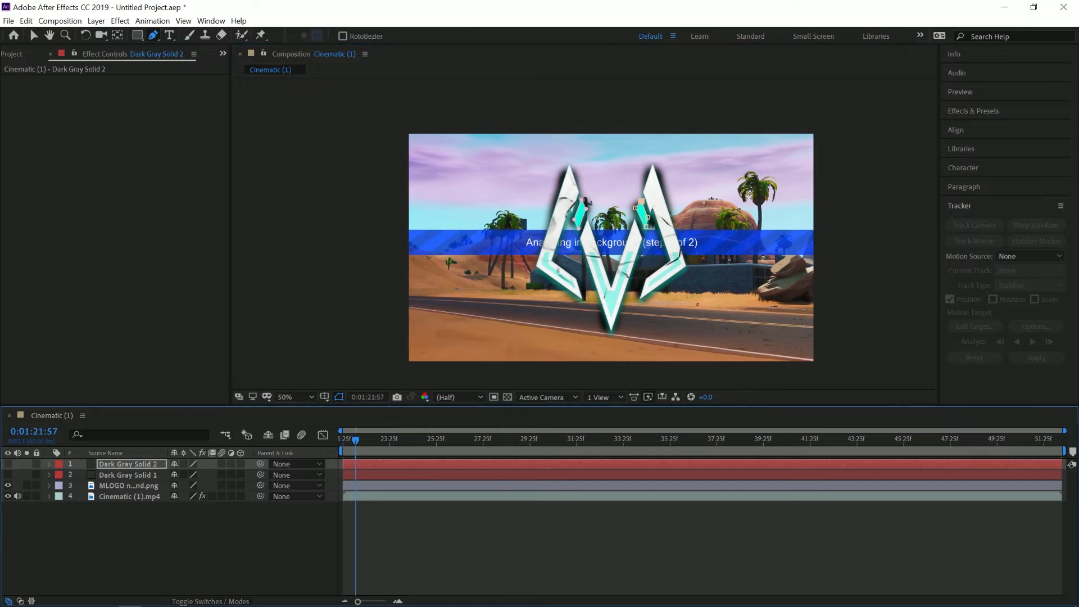
pyautogui.click(34, 34)
pyautogui.click(96, 20)
pyautogui.moveTo(113, 34)
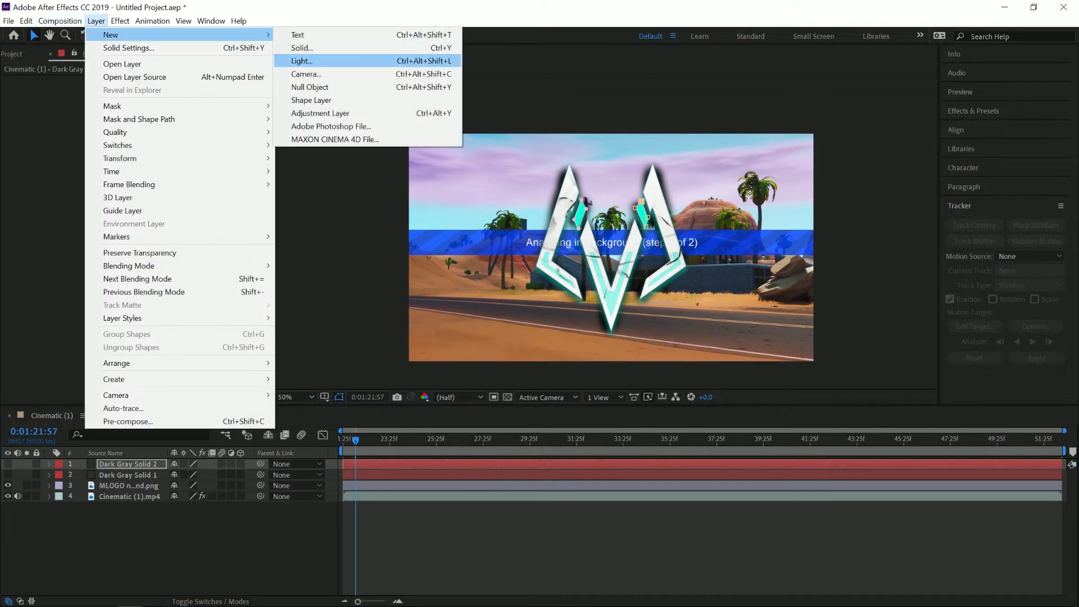
pyautogui.click(300, 106)
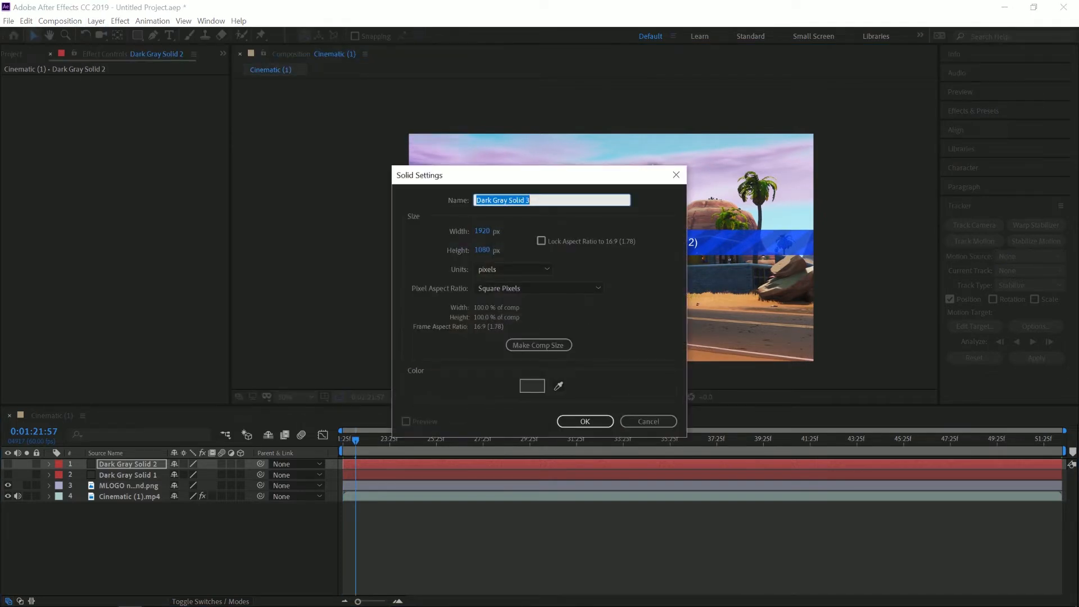
pyautogui.write('e3d')
pyautogui.press('Return')
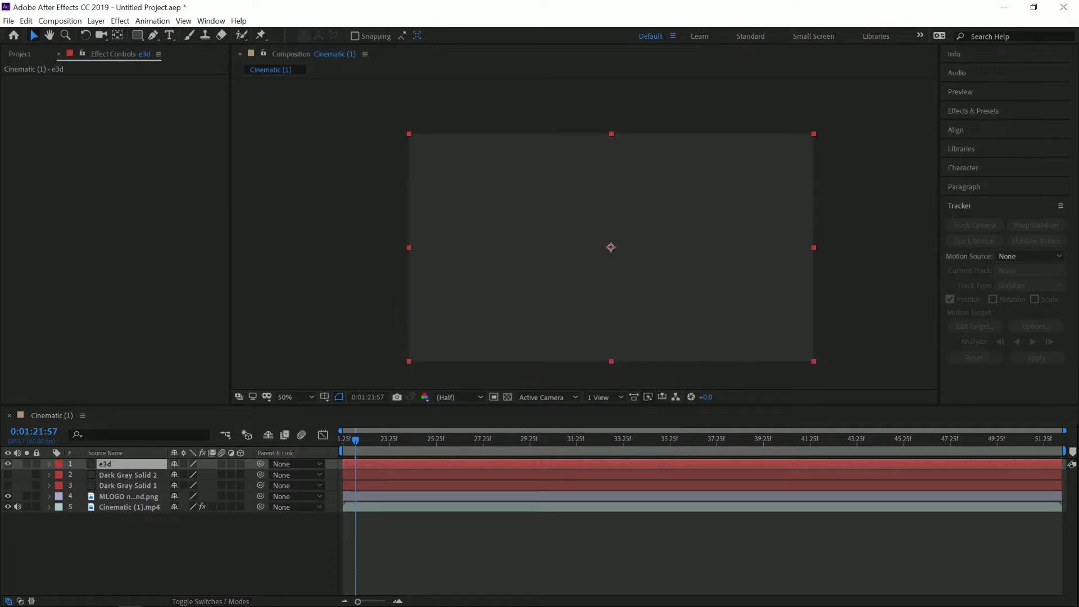
pyautogui.hotkey('ctrl', '5')
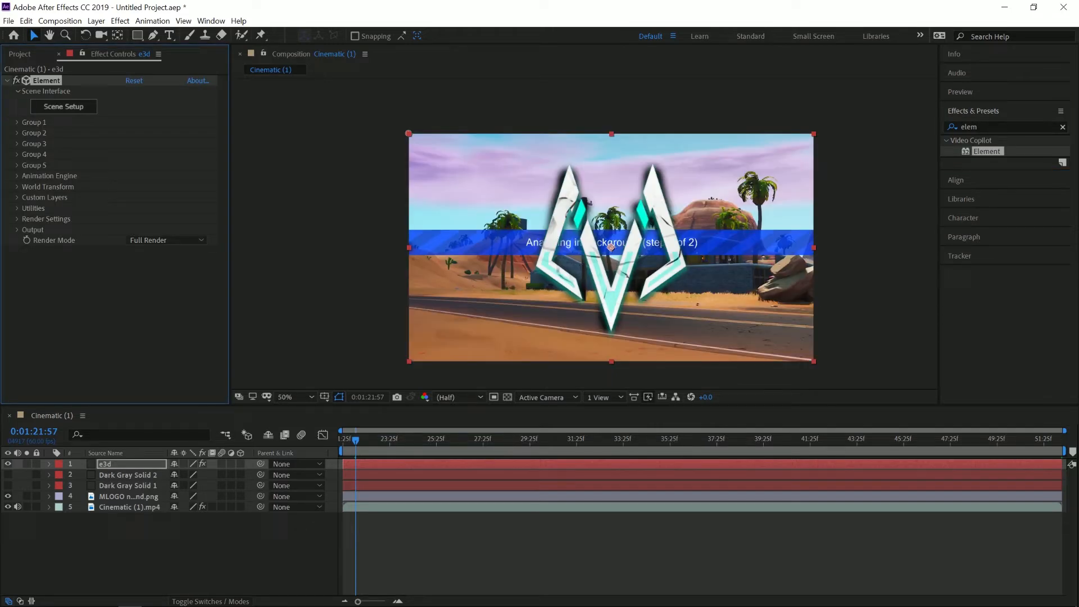
# In Element's custom text and masks, assign Dark Gray Solid 1 to Path Layer 1 and Dark Gray Solid 2 to Path Layer 2.
pyautogui.click(17, 197)
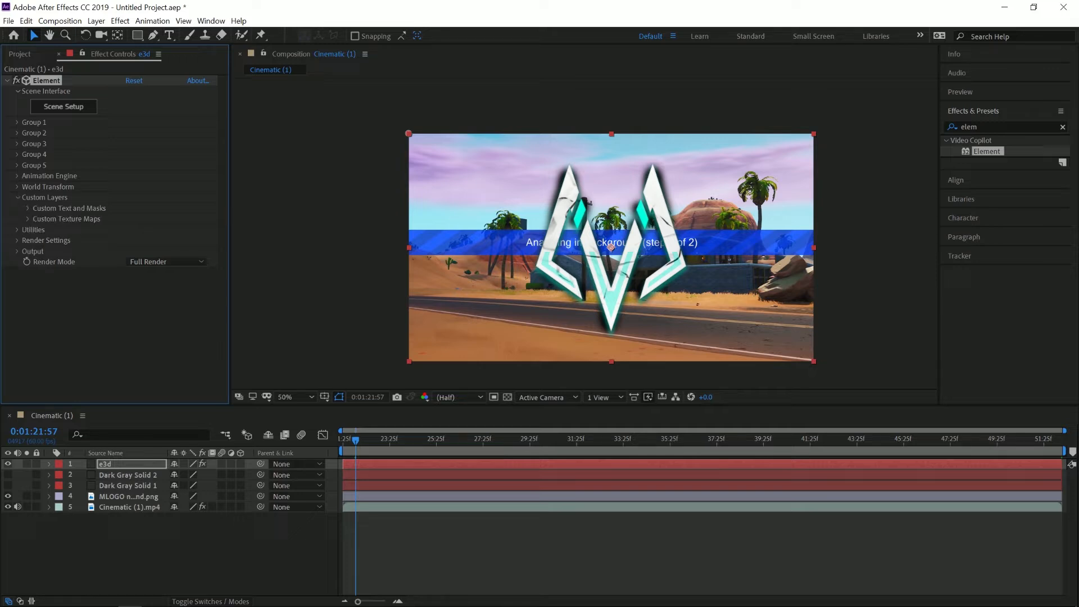
pyautogui.click(27, 208)
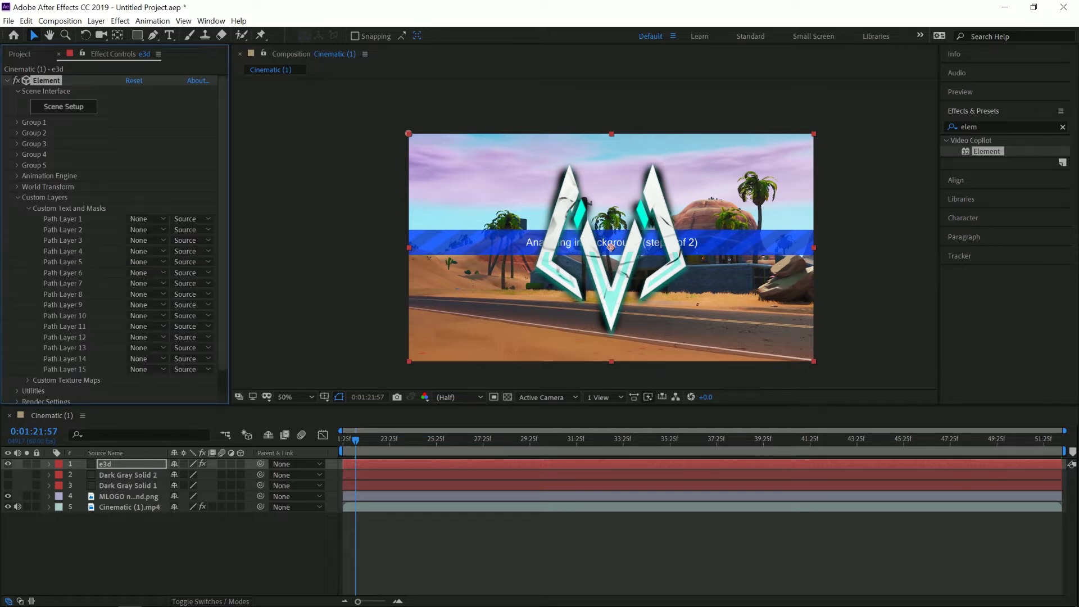
pyautogui.scroll(-2, 113, 236)
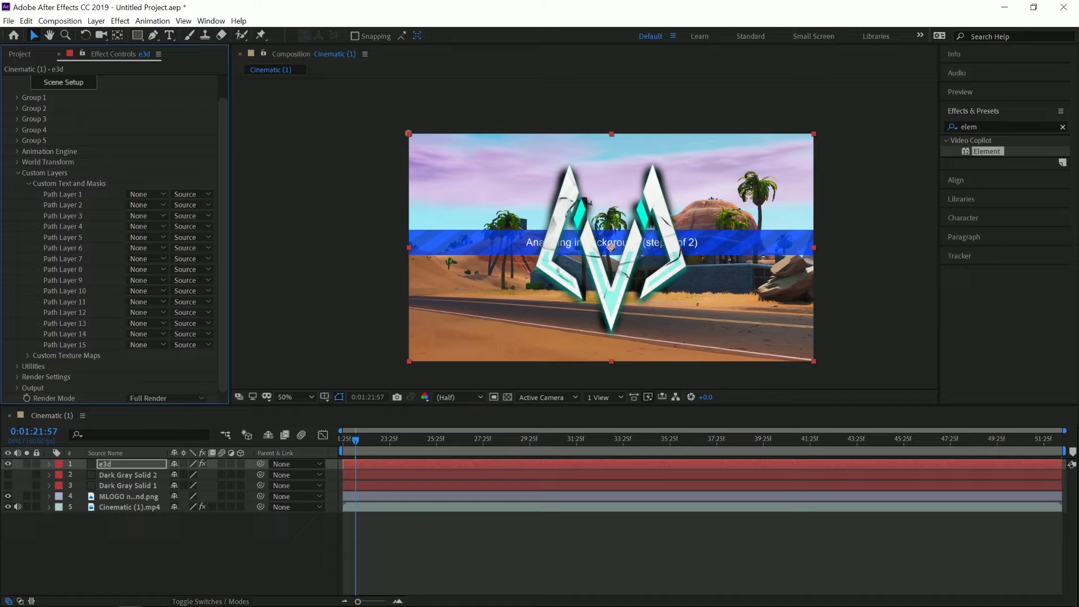
pyautogui.press('Return')
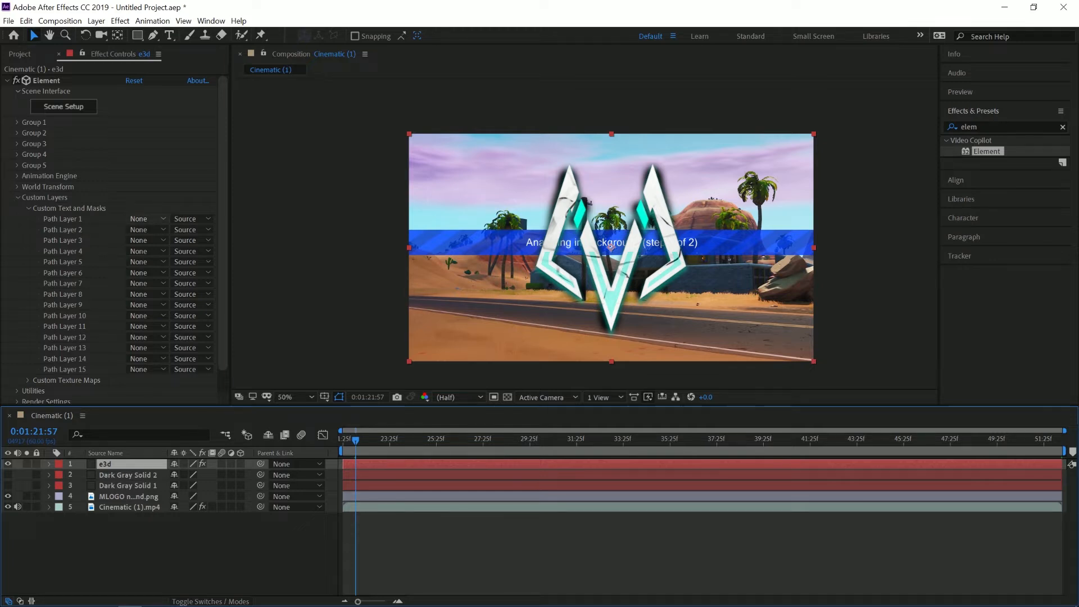
pyautogui.click(145, 218)
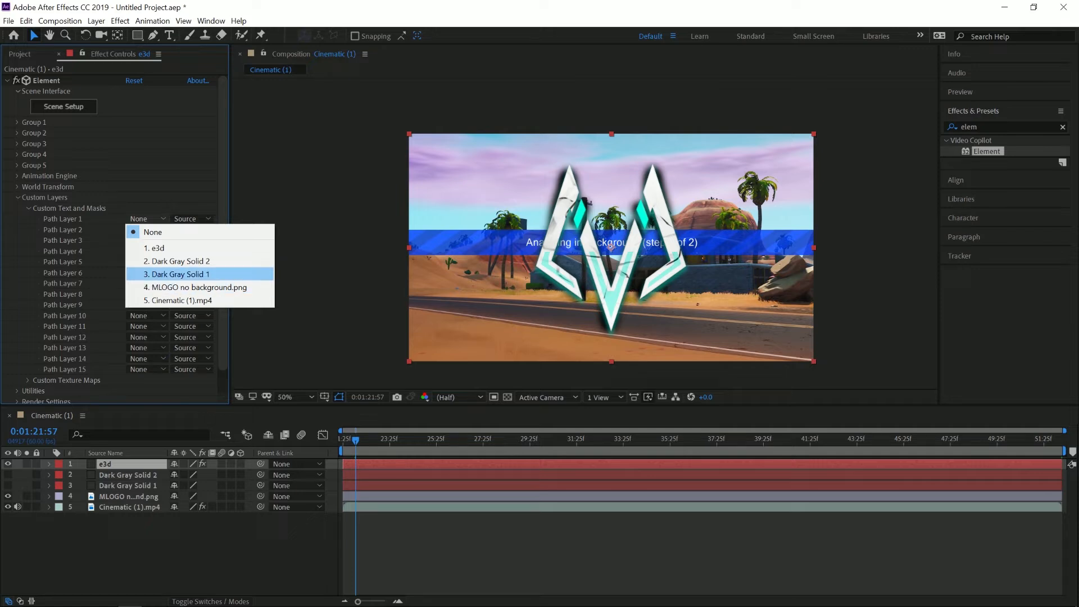
pyautogui.click(175, 274)
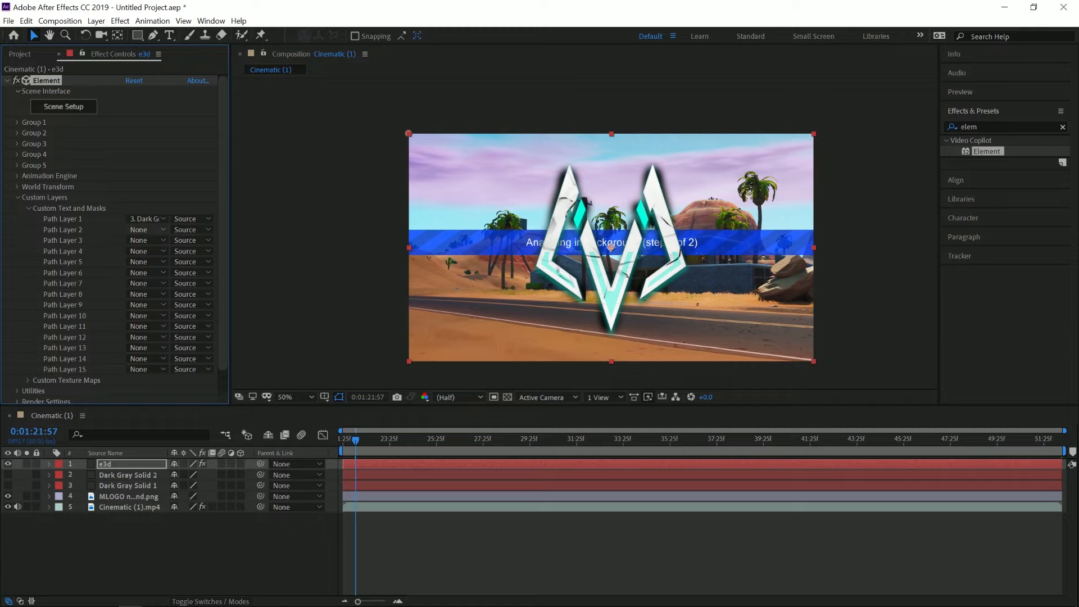
pyautogui.click(147, 229)
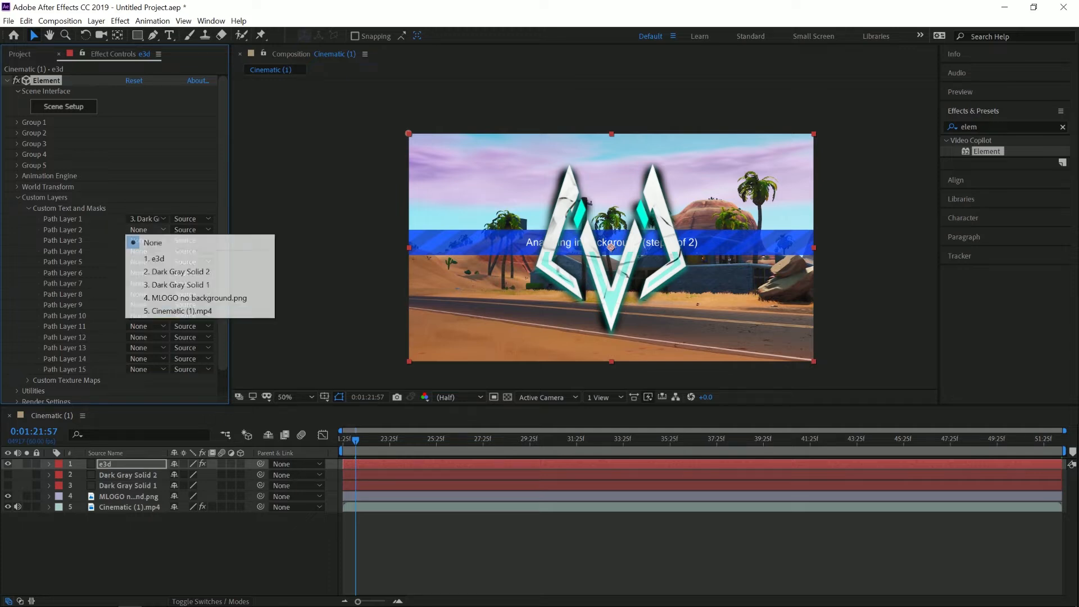
pyautogui.click(176, 273)
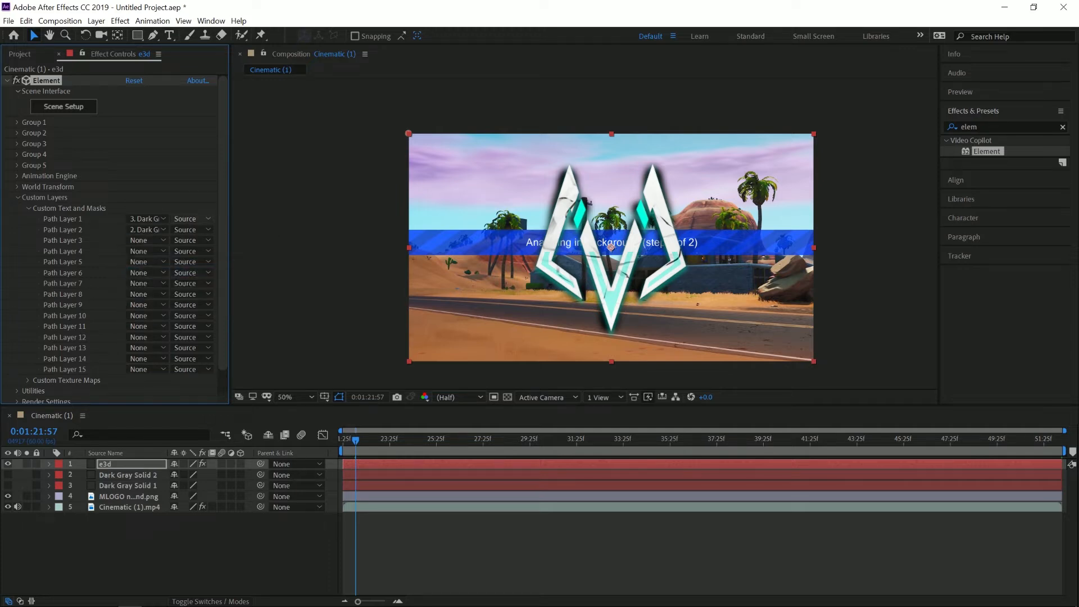
# Review the source options for Path Layer 2 and Path Layer 1.
pyautogui.click(191, 229)
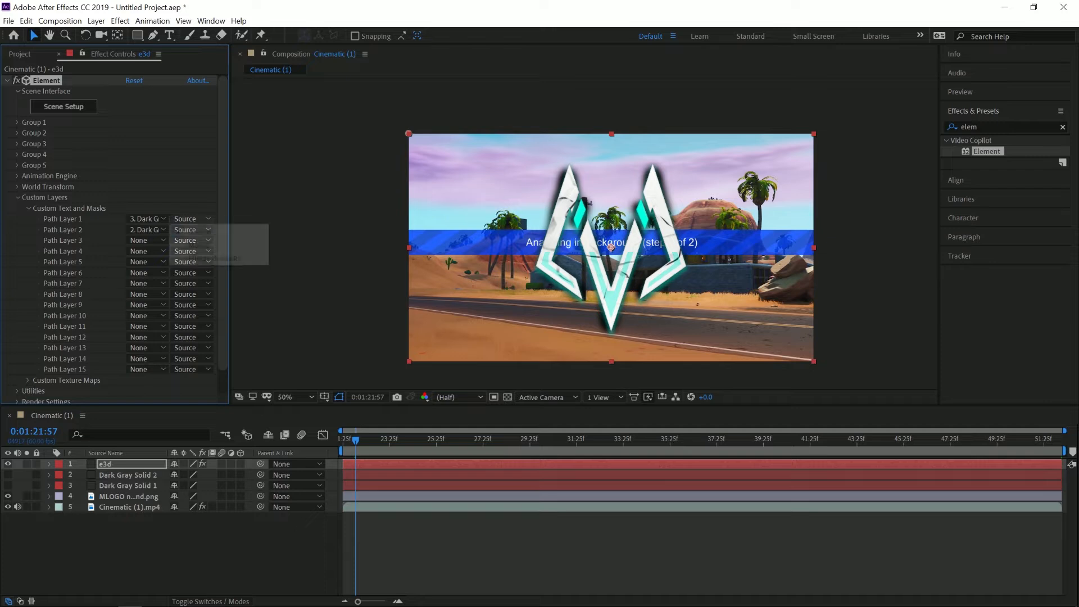
pyautogui.click(198, 245)
pyautogui.click(191, 219)
pyautogui.click(199, 249)
# Collapse Element's custom layer settings and open its Scene Setup.
pyautogui.click(28, 208)
pyautogui.click(17, 197)
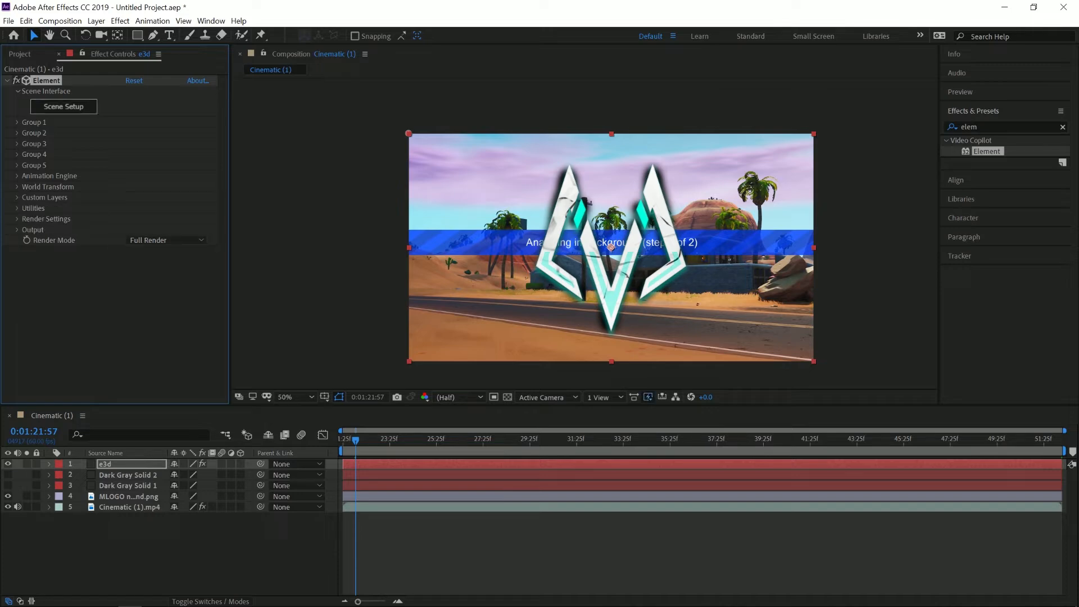
pyautogui.click(64, 106)
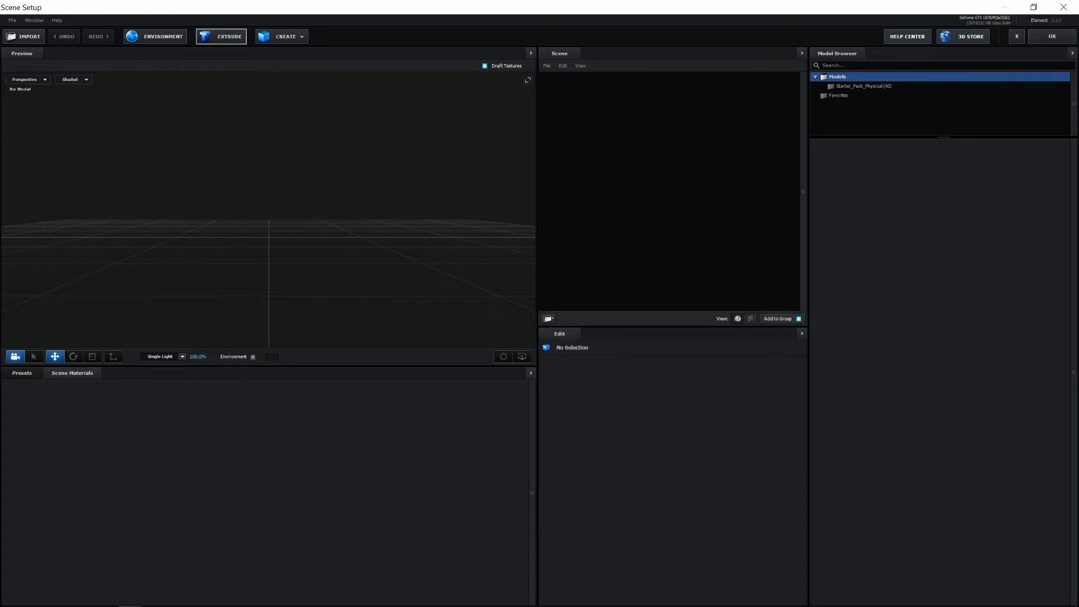
# Extrude the traced logo outline and duplicate the resulting extrusion model with Duplicate All.
pyautogui.click(221, 36)
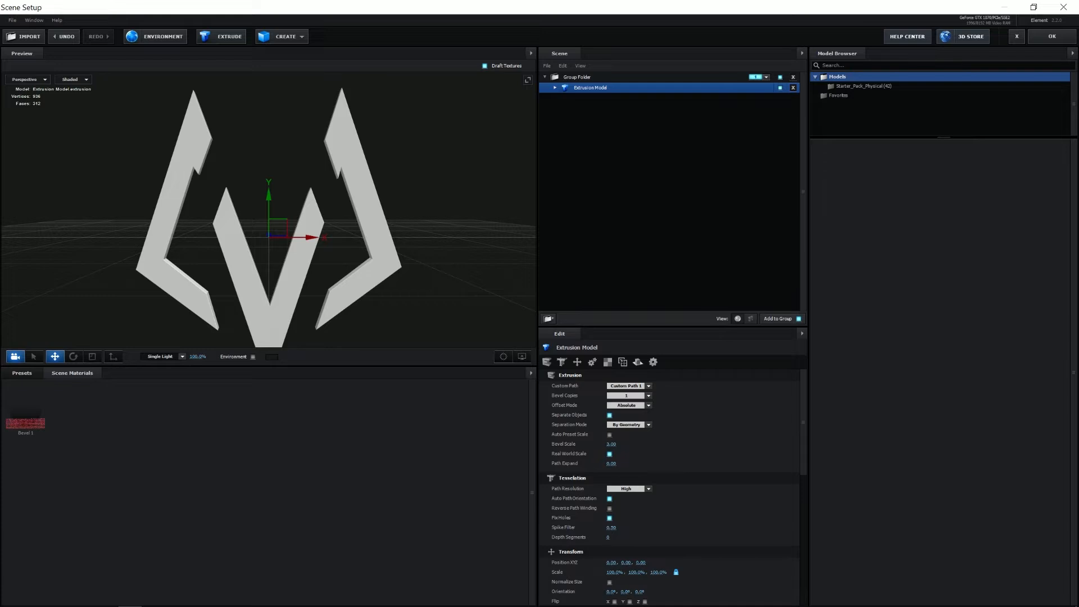
pyautogui.moveTo(359, 225); pyautogui.dragTo(332, 236)
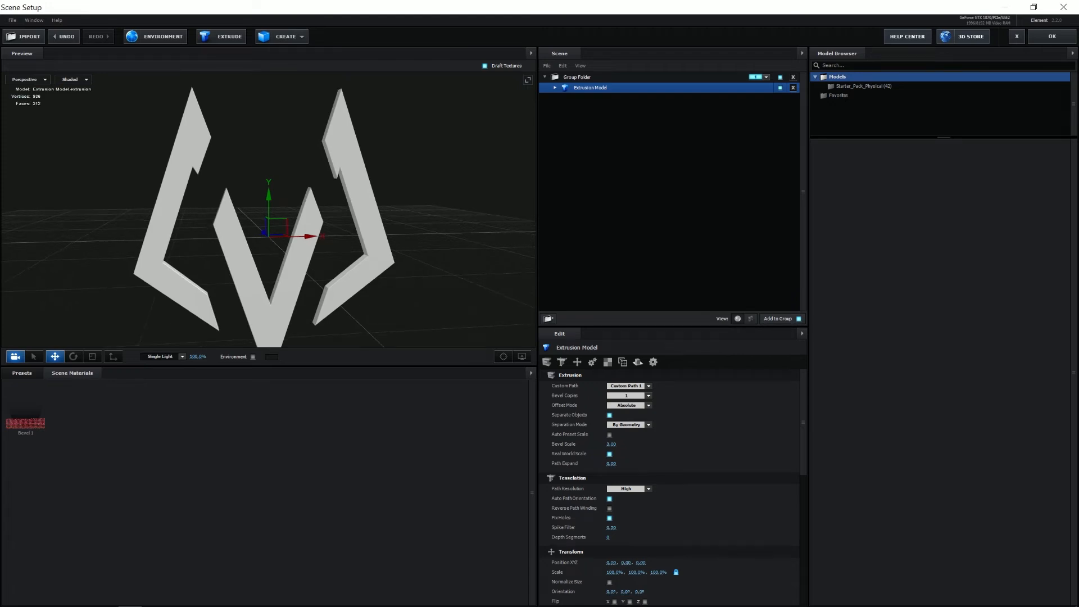
pyautogui.rightClick(593, 88)
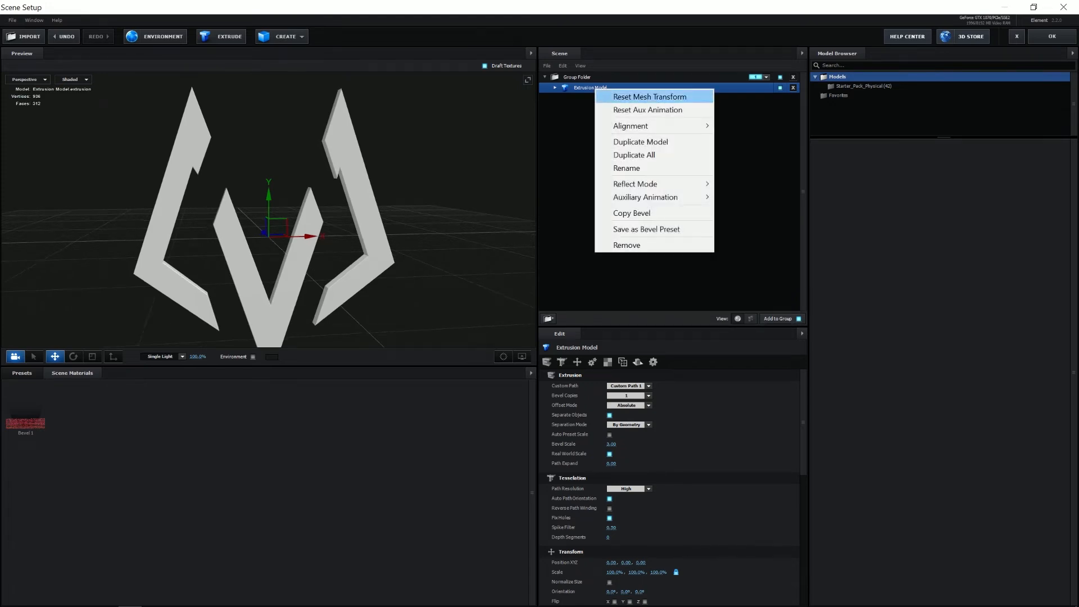
pyautogui.click(646, 154)
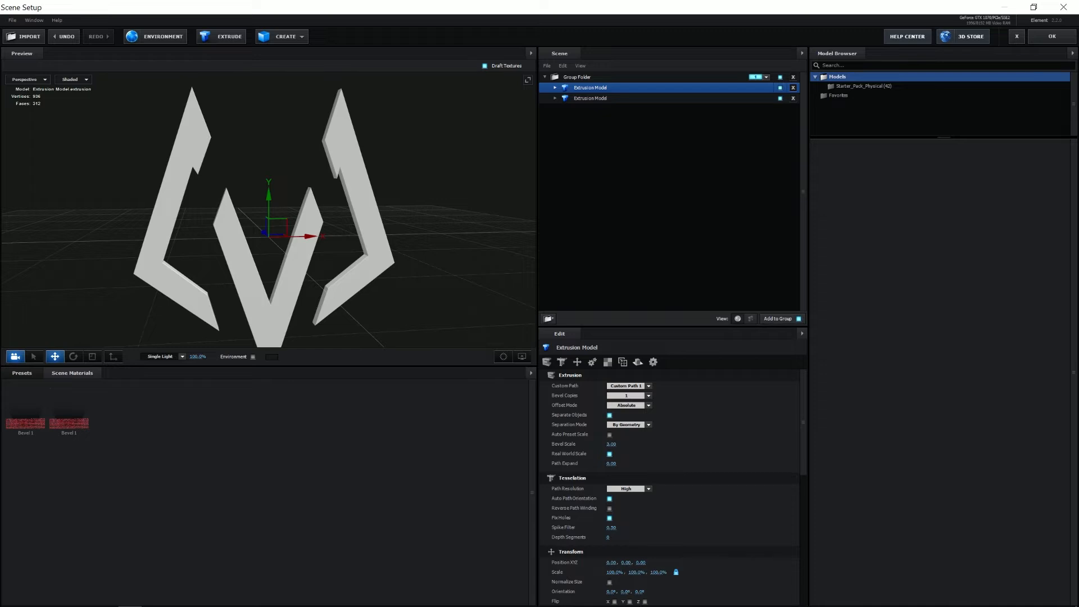
# Assign Custom Path 2 to the second extrusion model and raise it along Y to about 0.61, fitting the diamonds into the logo.
pyautogui.click(629, 99)
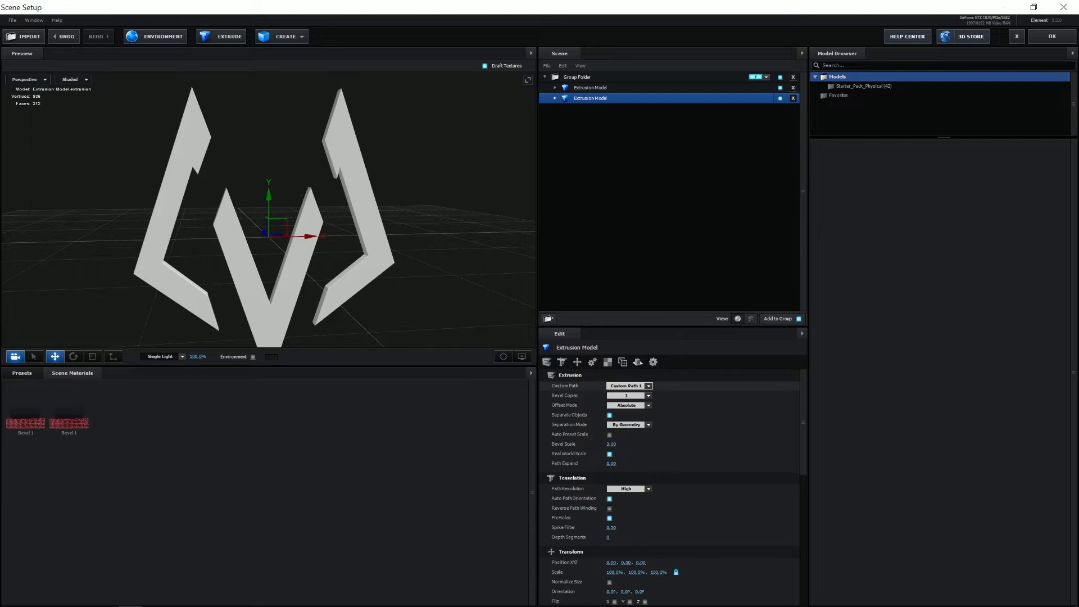
pyautogui.click(627, 386)
pyautogui.click(630, 402)
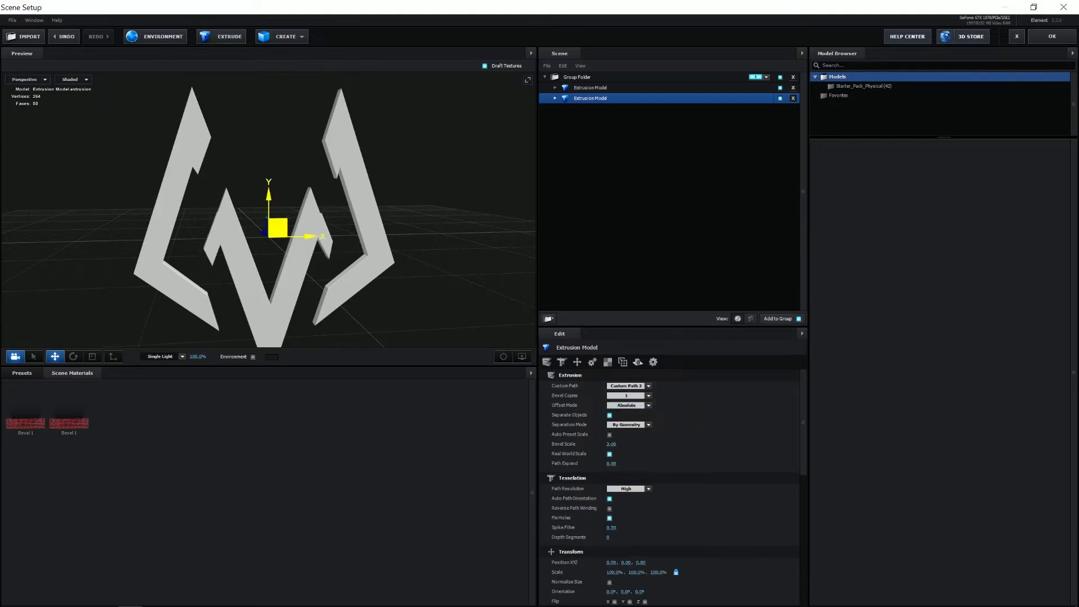
pyautogui.moveTo(268, 198); pyautogui.dragTo(268, 142)
pyautogui.moveTo(360, 213)
pyautogui.mouseDown()
pyautogui.moveTo(304, 222)
pyautogui.moveTo(360, 214)
pyautogui.mouseUp()
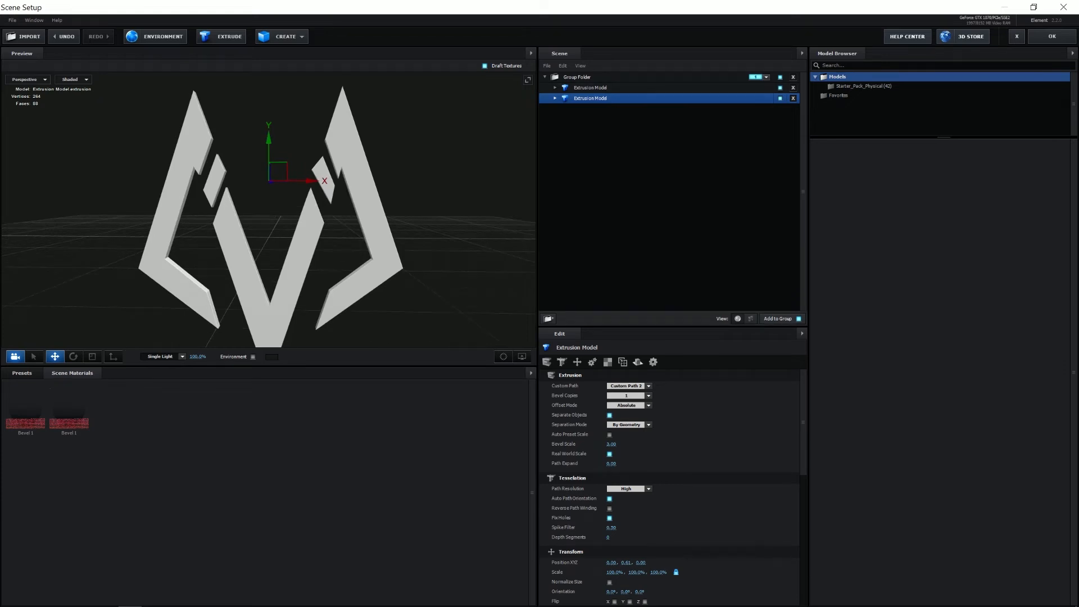
# Thicken the extrusions by increasing the bevel scale to about 7 for the main logo and 5 for the diamonds.
pyautogui.click(590, 87)
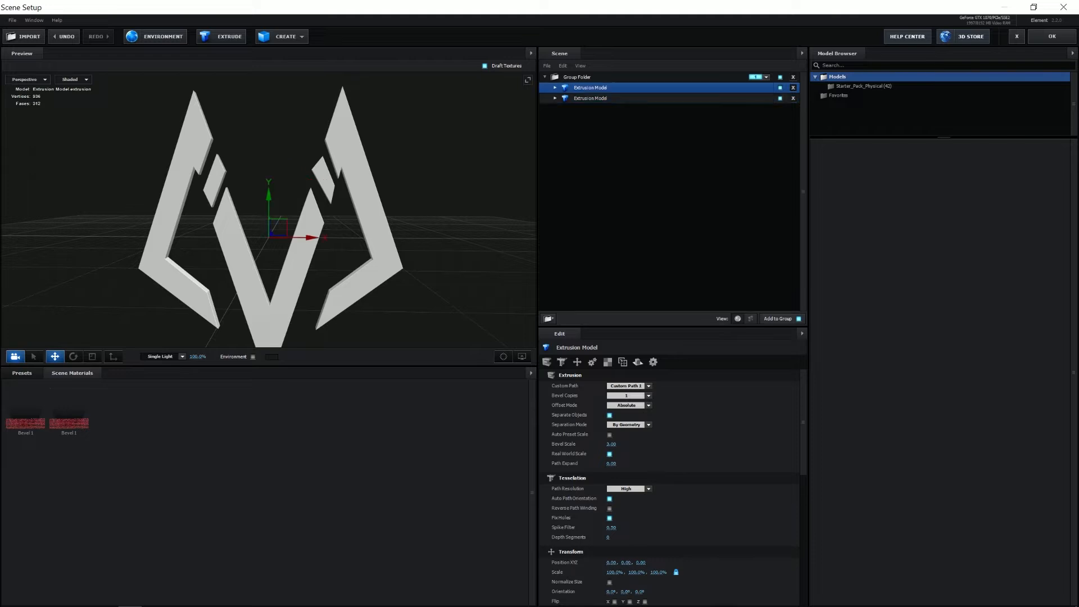
pyautogui.moveTo(360, 213); pyautogui.dragTo(292, 241)
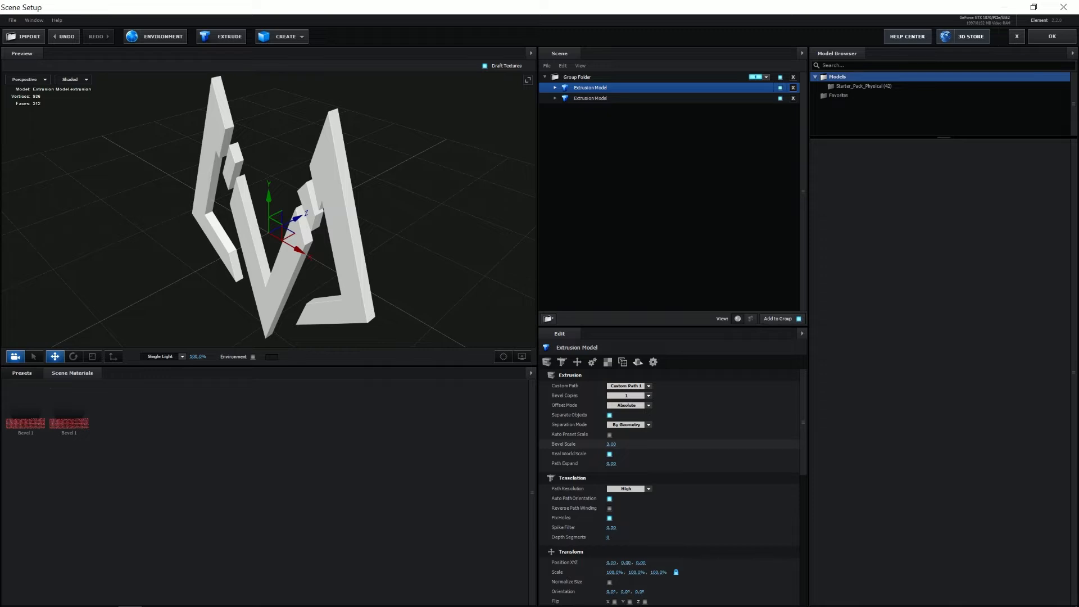
pyautogui.moveTo(611, 444); pyautogui.dragTo(637, 444)
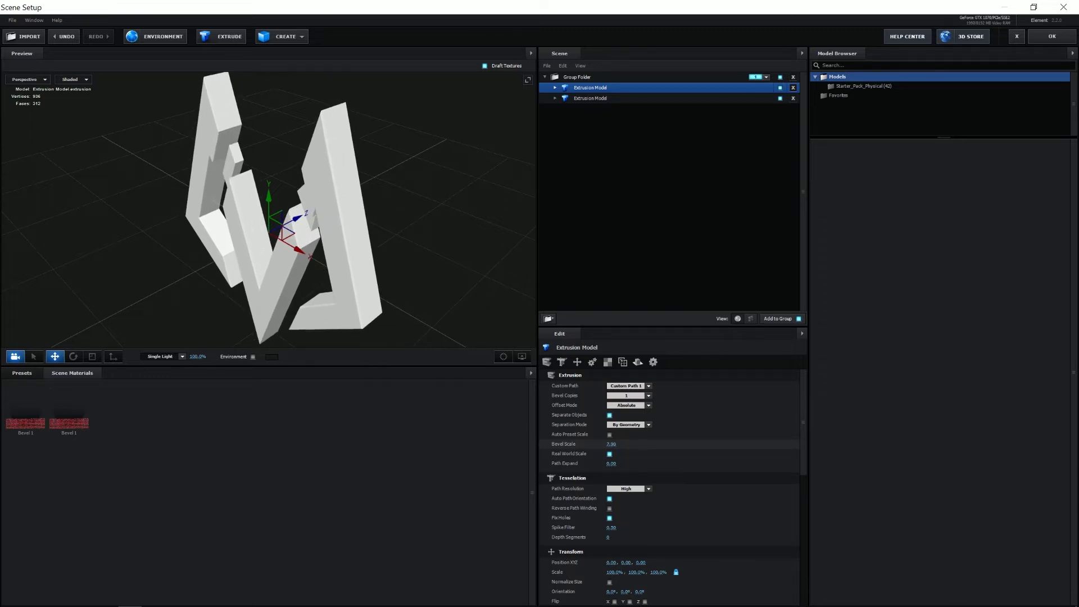
pyautogui.click(590, 97)
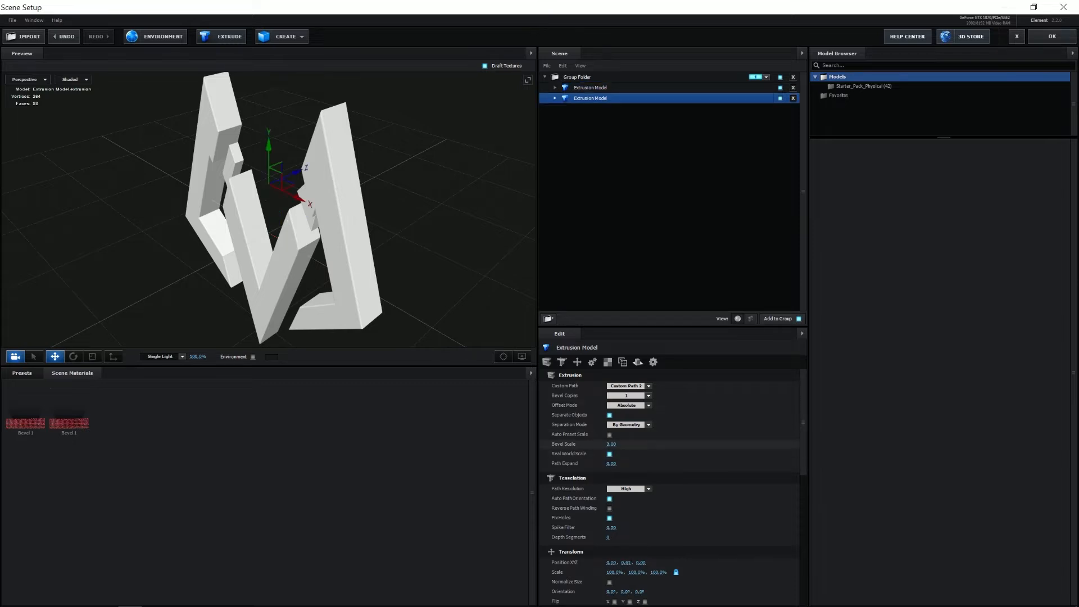
pyautogui.moveTo(611, 444); pyautogui.dragTo(622, 444)
pyautogui.moveTo(337, 225); pyautogui.dragTo(329, 197)
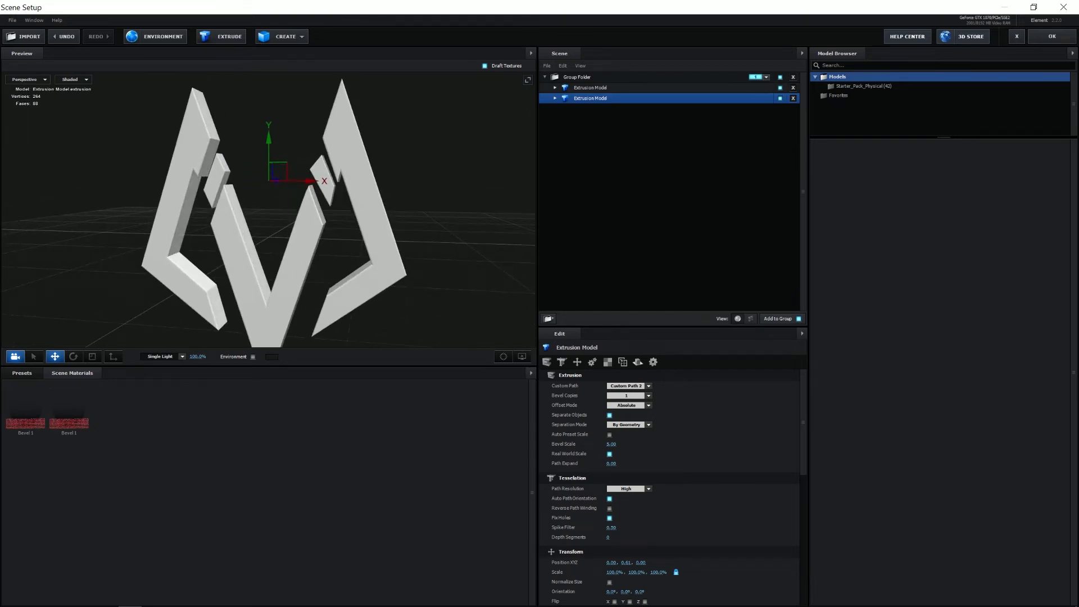
# Apply a dark brushed metal material from the Pro_Shaders_2 Metal presets to the main logo extrusion.
pyautogui.click(590, 87)
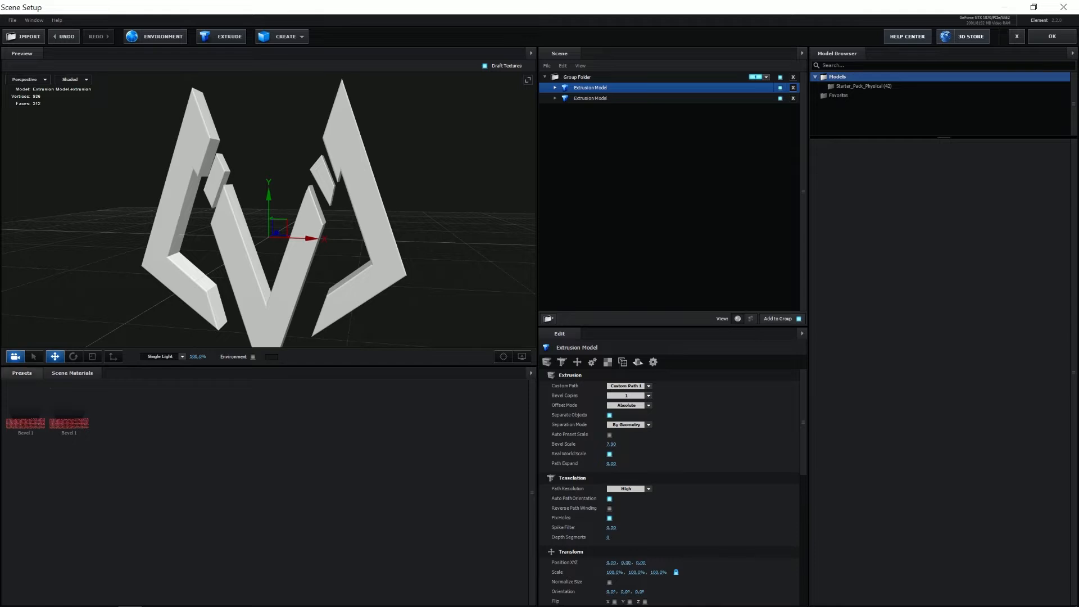
pyautogui.click(22, 373)
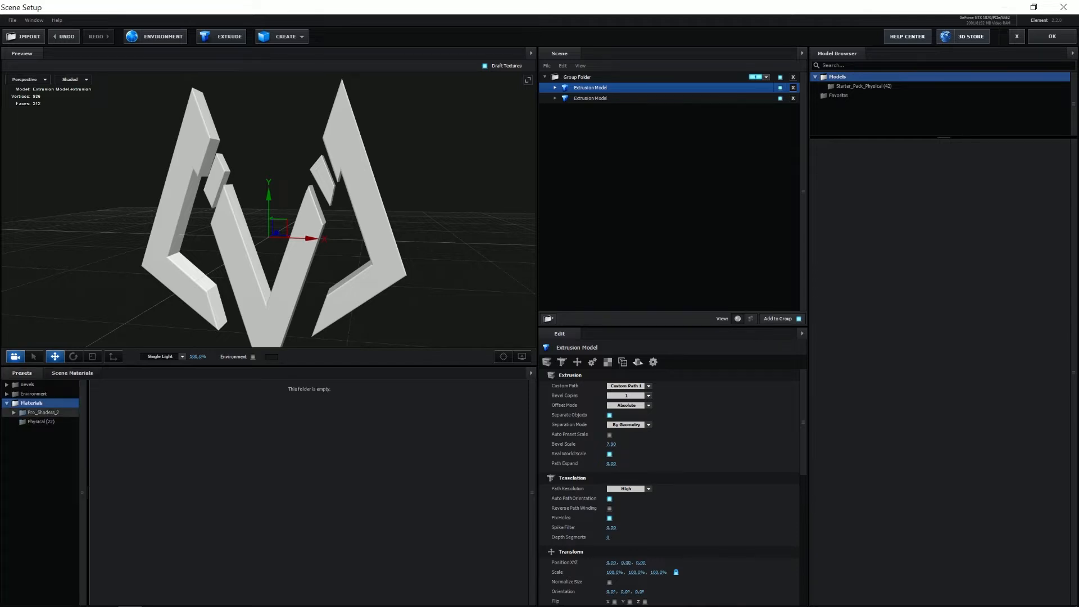
pyautogui.click(43, 412)
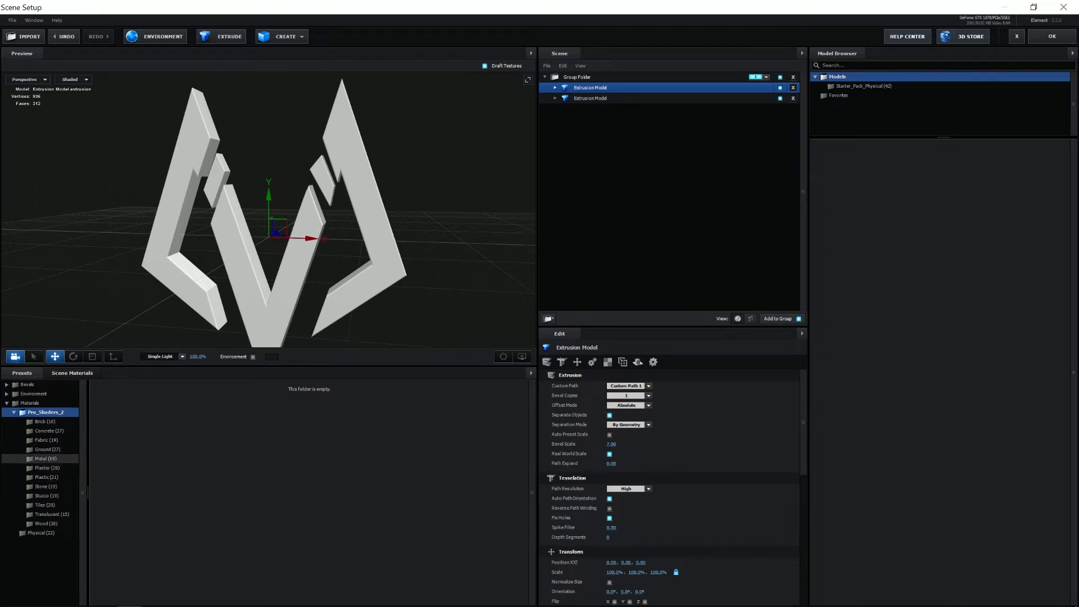
pyautogui.click(45, 459)
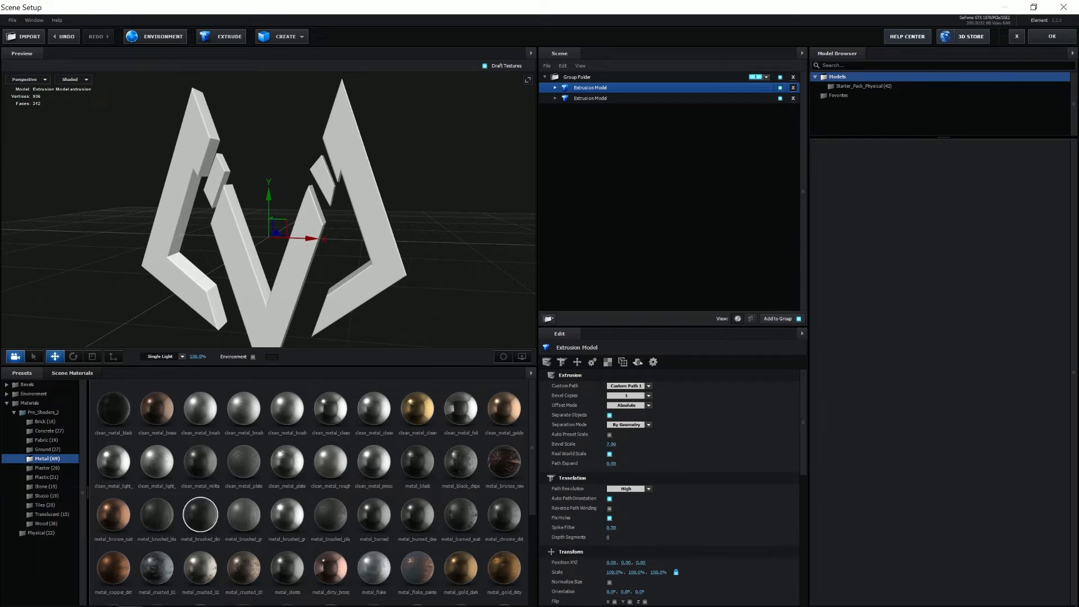
pyautogui.doubleClick(200, 514)
pyautogui.moveTo(337, 253); pyautogui.dragTo(166, 264)
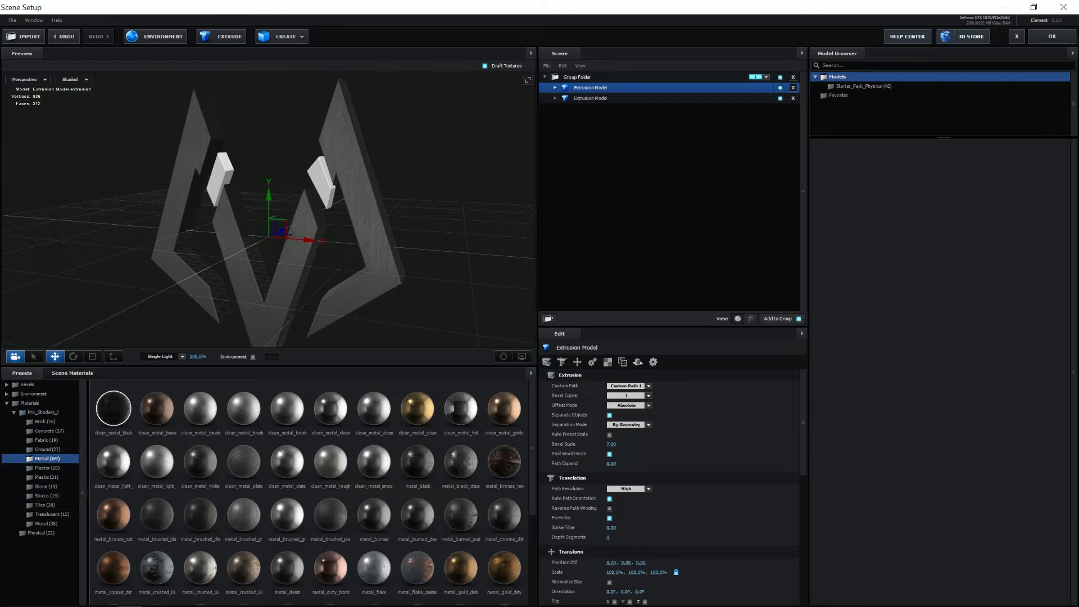
# Apply a dark gold metal material from the Metal presets to the diamond extrusion.
pyautogui.click(590, 98)
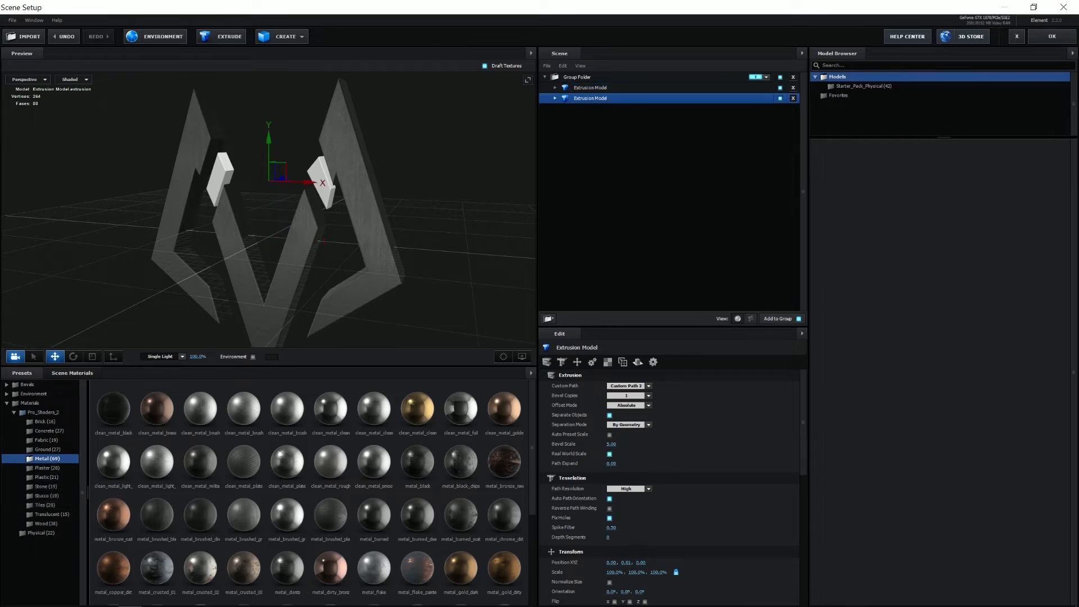
pyautogui.scroll(-1, 460, 472)
pyautogui.doubleClick(460, 538)
pyautogui.moveTo(337, 225); pyautogui.dragTo(127, 219)
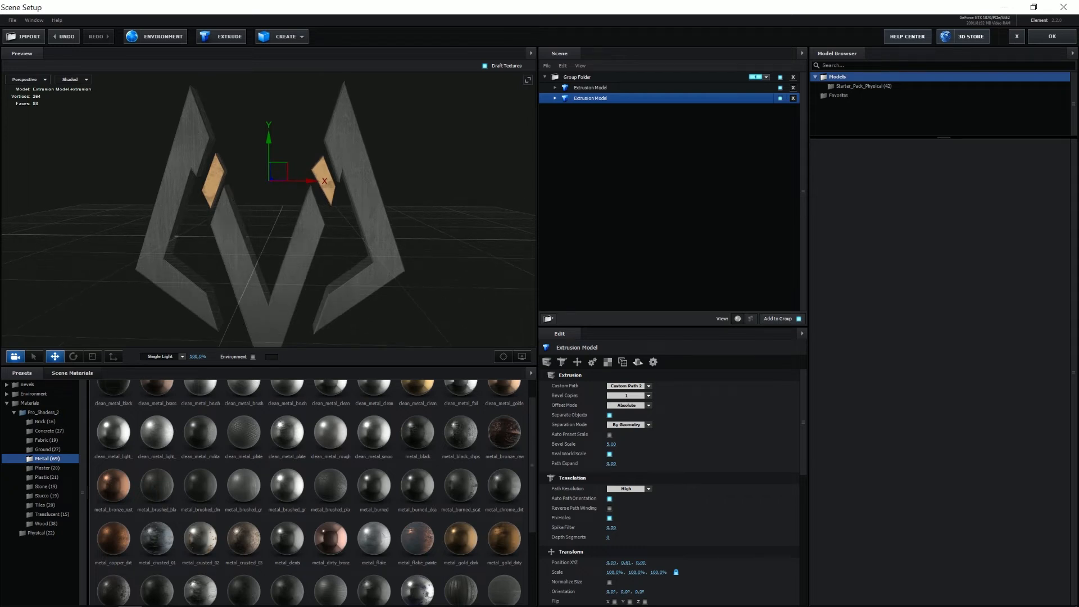
# Raise the main logo and the diamonds along Y so the logo's tip rests on the grid, and accept the scene setup.
pyautogui.moveTo(269, 141); pyautogui.dragTo(268, 34)
pyautogui.click(590, 88)
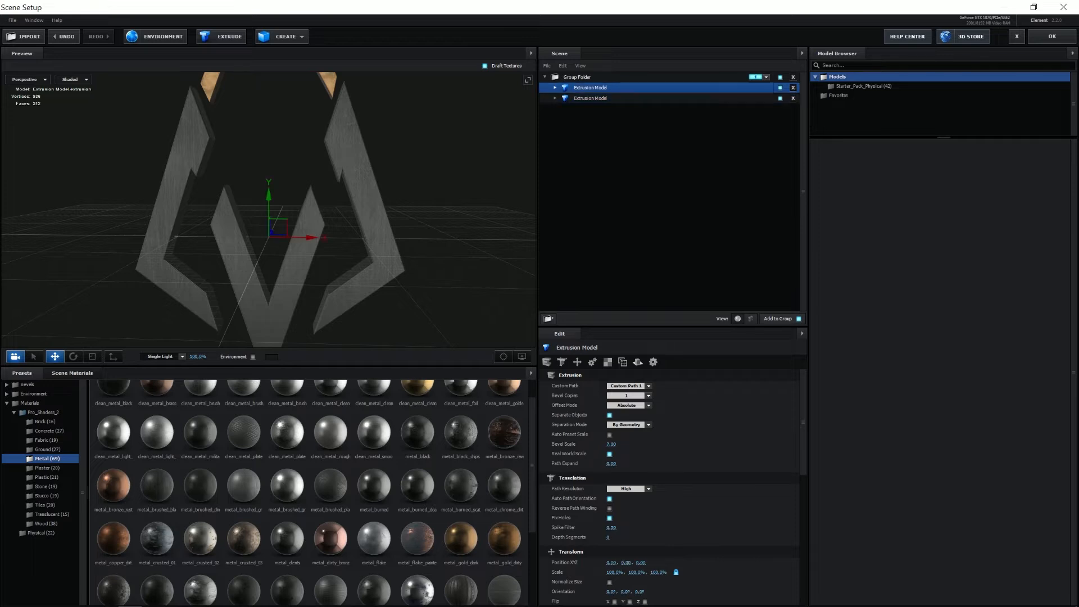
pyautogui.moveTo(269, 209); pyautogui.dragTo(269, 40)
pyautogui.moveTo(268, 210)
pyautogui.mouseDown()
pyautogui.moveTo(268, 169)
pyautogui.moveTo(268, 236)
pyautogui.moveTo(269, 163)
pyautogui.moveTo(268, 236)
pyautogui.moveTo(267, 209)
pyautogui.mouseUp()
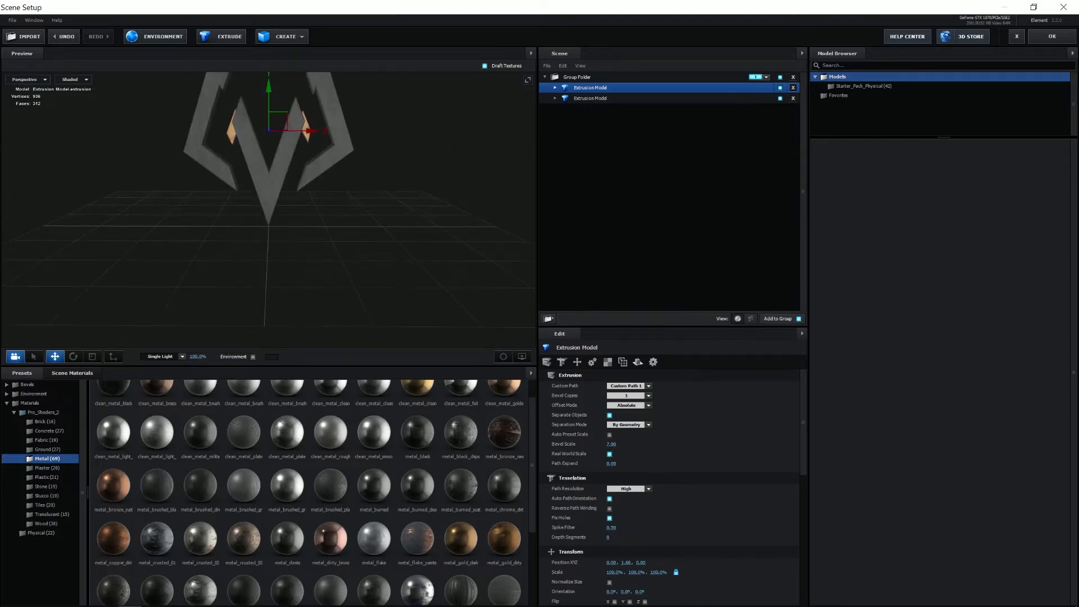
pyautogui.click(590, 98)
pyautogui.moveTo(269, 107); pyautogui.dragTo(269, 71)
pyautogui.moveTo(269, 209)
pyautogui.mouseDown()
pyautogui.moveTo(281, 204)
pyautogui.moveTo(267, 199)
pyautogui.mouseUp()
pyautogui.moveTo(269, 85); pyautogui.dragTo(268, 83)
pyautogui.moveTo(269, 209); pyautogui.dragTo(236, 209)
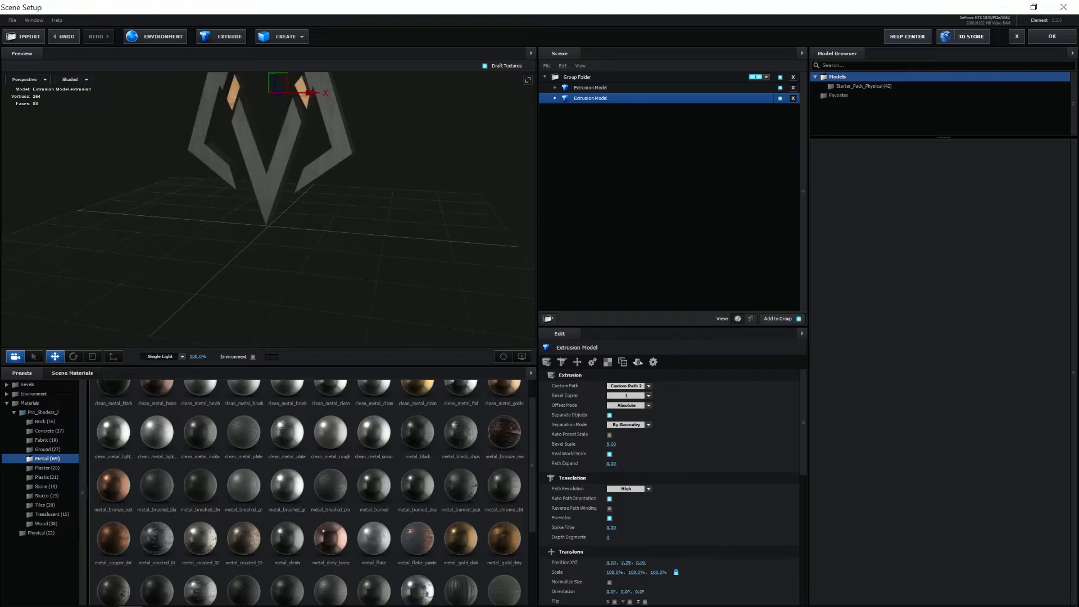
pyautogui.click(1052, 36)
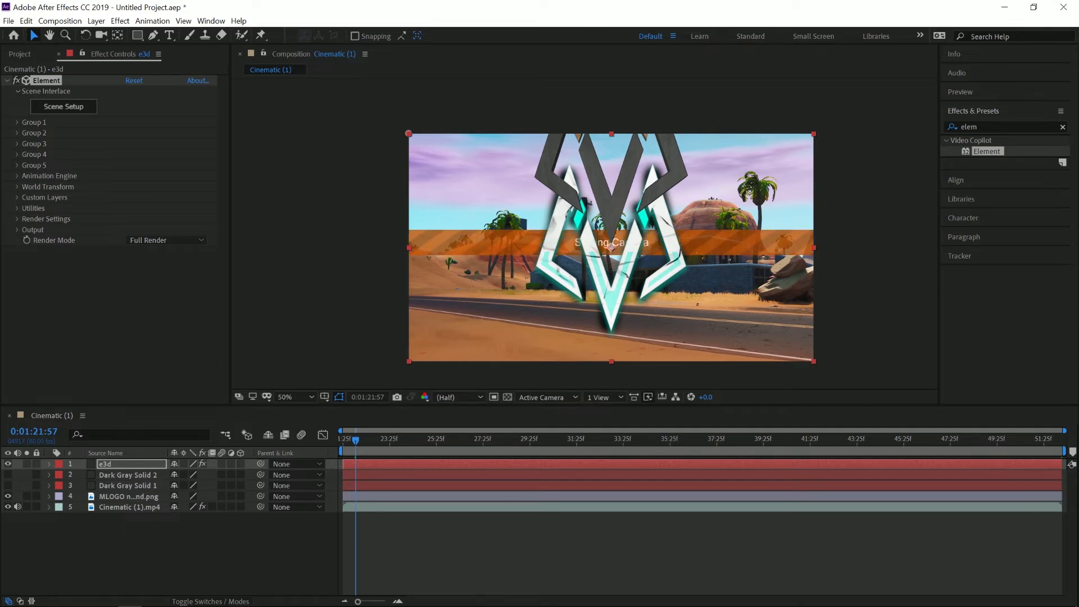
# Set the composition view to Fit up to 100% and hide the e3d and MLOGO image layers.
pyautogui.click(295, 397)
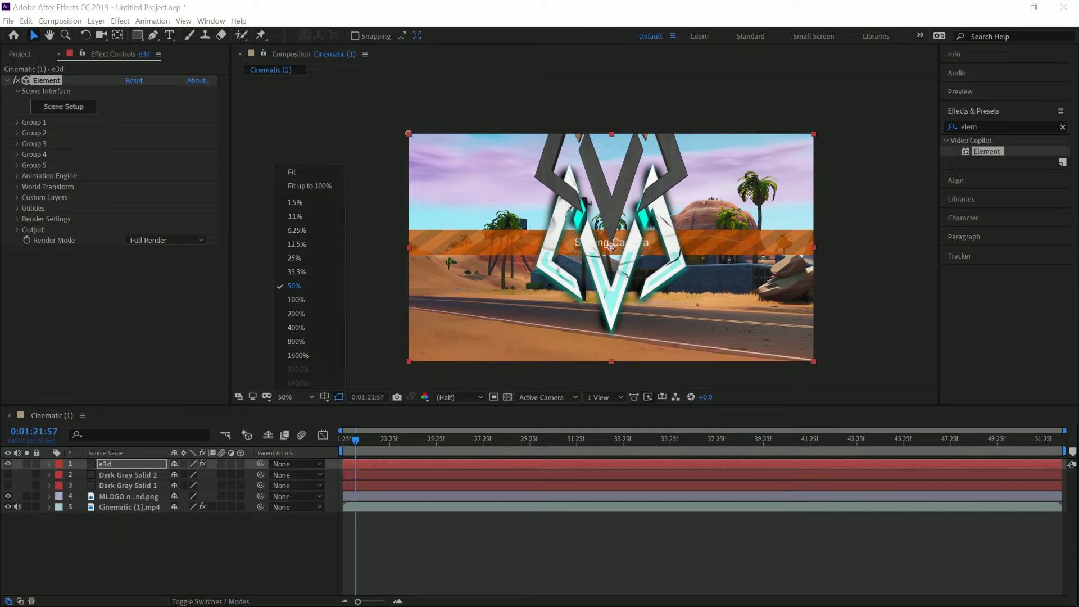
pyautogui.click(309, 185)
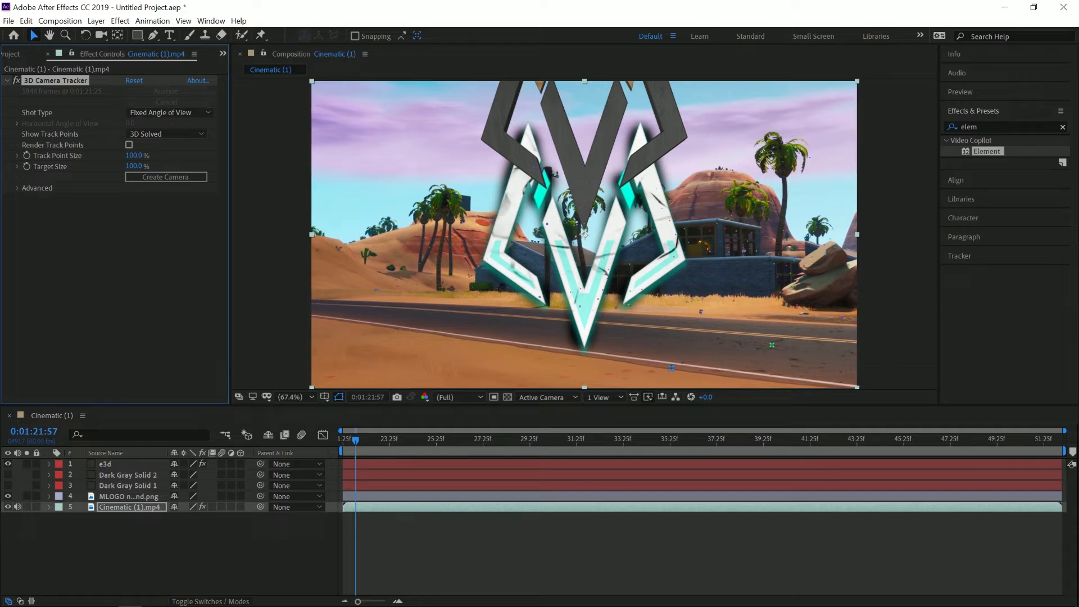
pyautogui.click(8, 464)
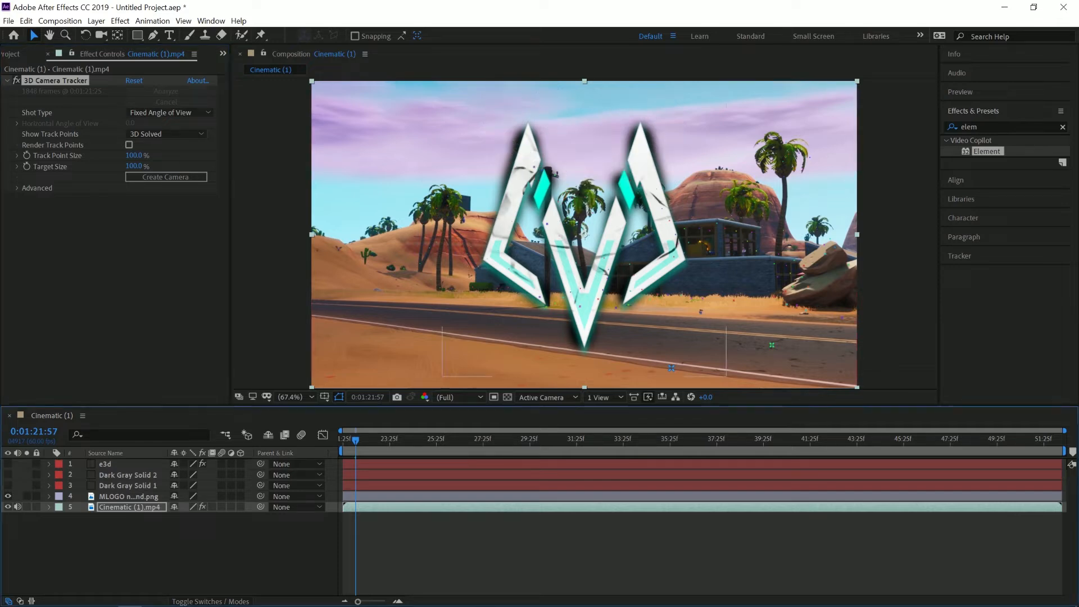
pyautogui.click(8, 496)
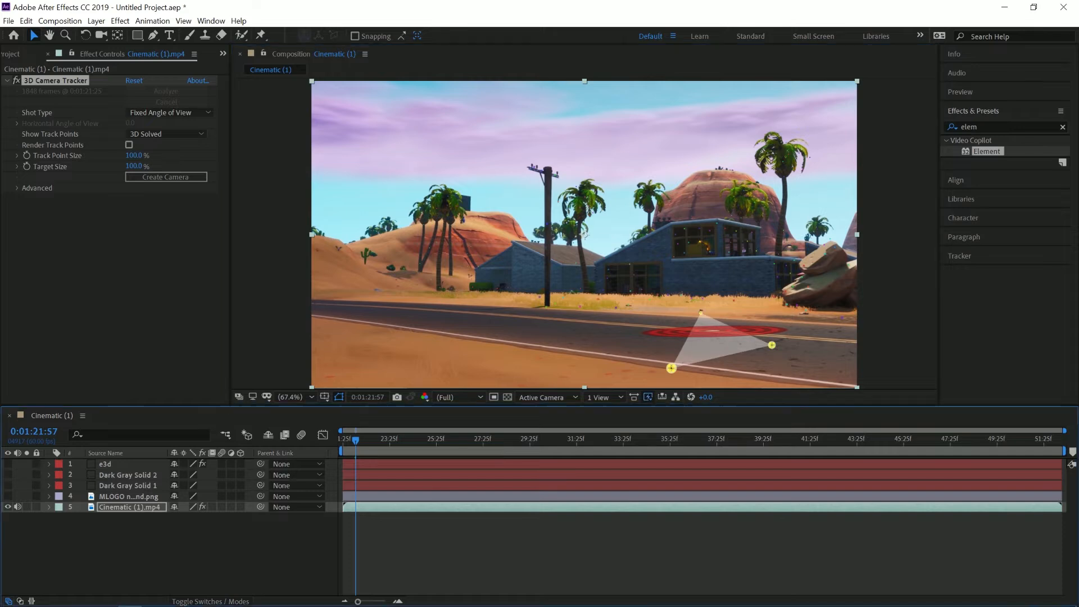
# Preview the tracked footage, move to 0:01:45:51 and select the ground track points including the one on the road.
pyautogui.press('space')
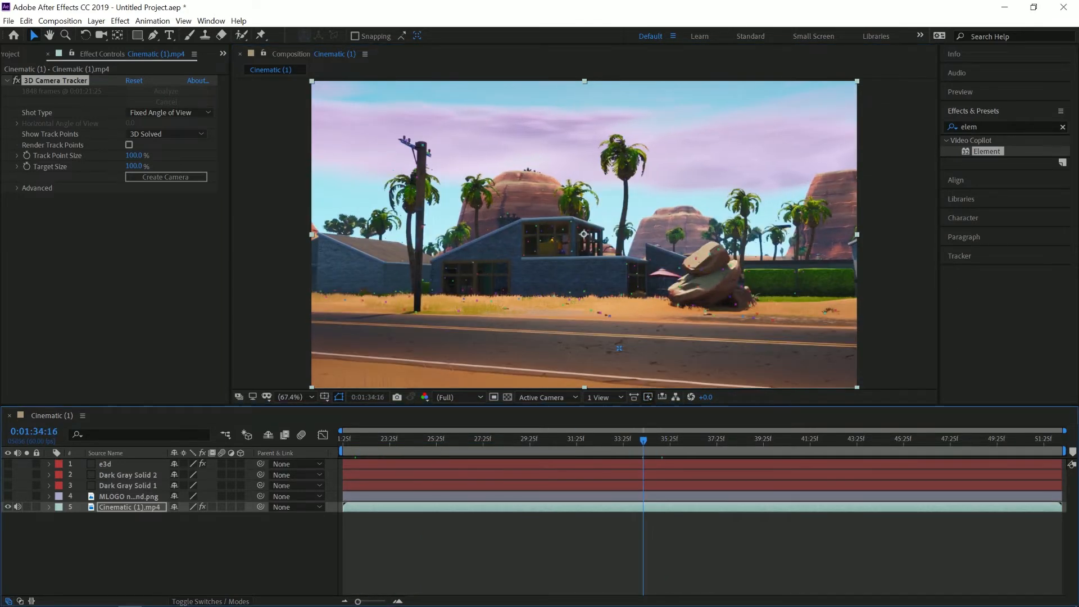
pyautogui.click(619, 348)
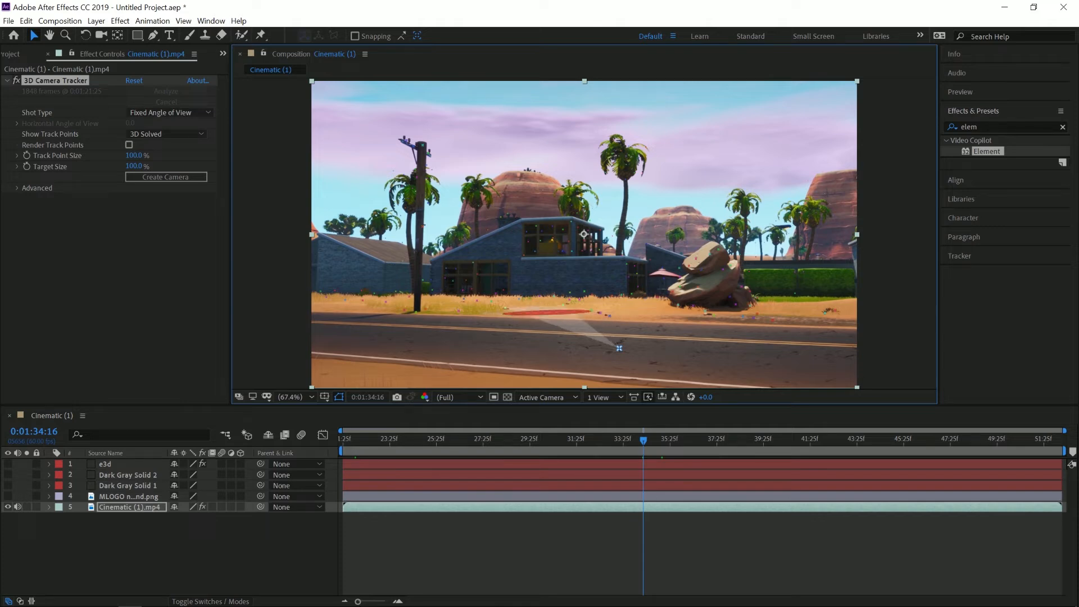
pyautogui.click(618, 348)
pyautogui.moveTo(643, 440); pyautogui.dragTo(914, 440)
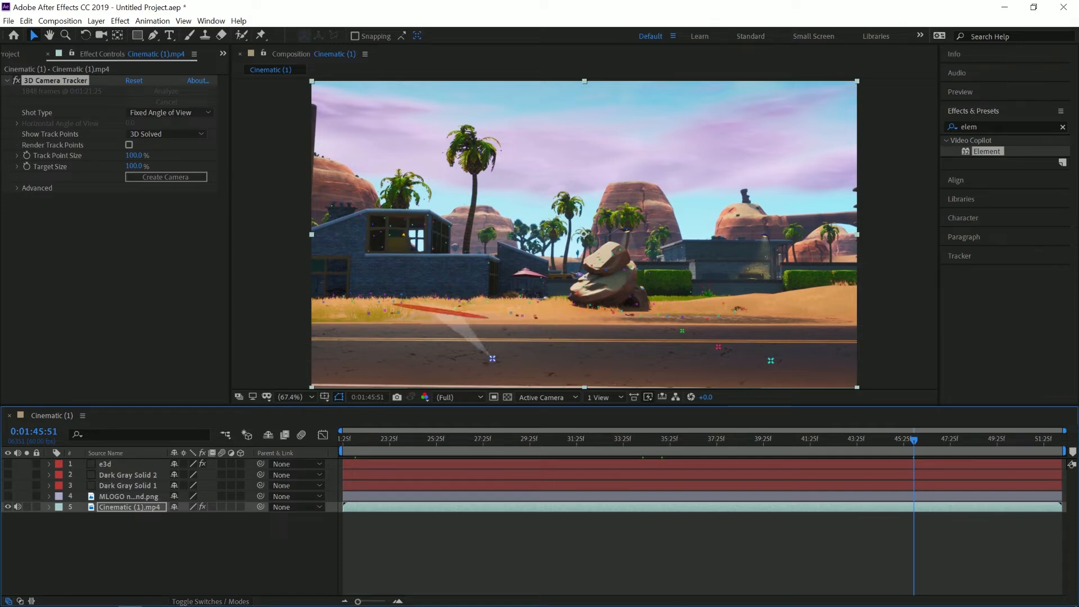
pyautogui.click(493, 358)
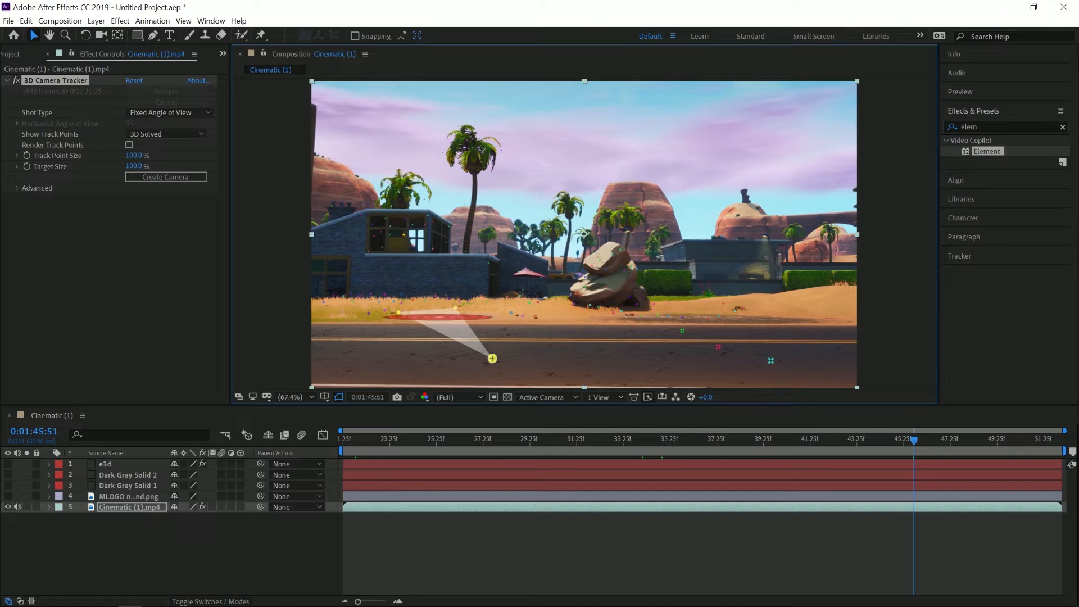
pyautogui.rightClick(448, 321)
pyautogui.click(495, 354)
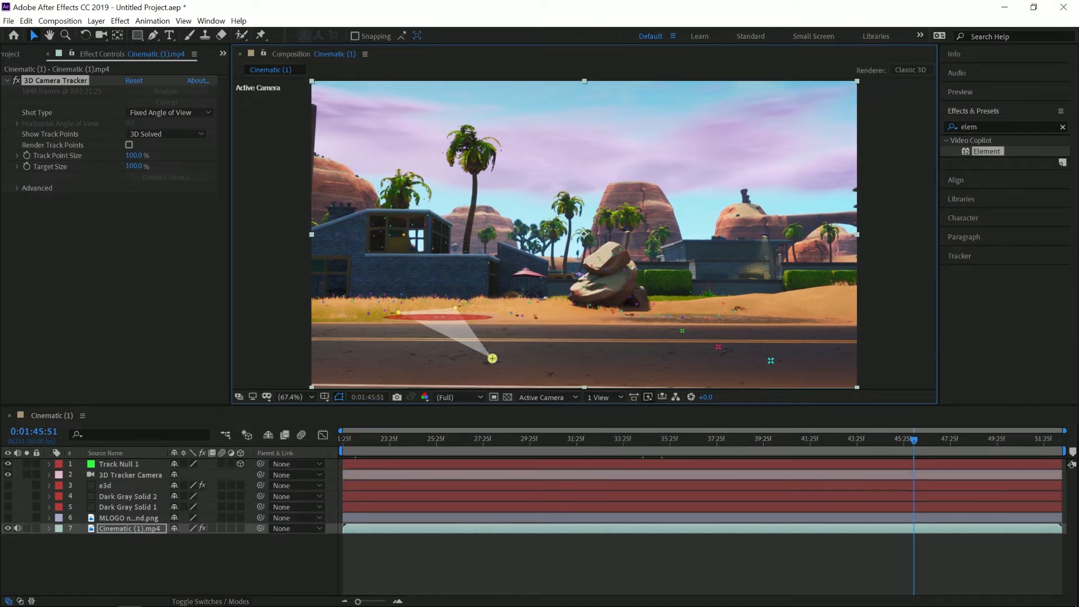
pyautogui.hotkey('ctrl', 'z')
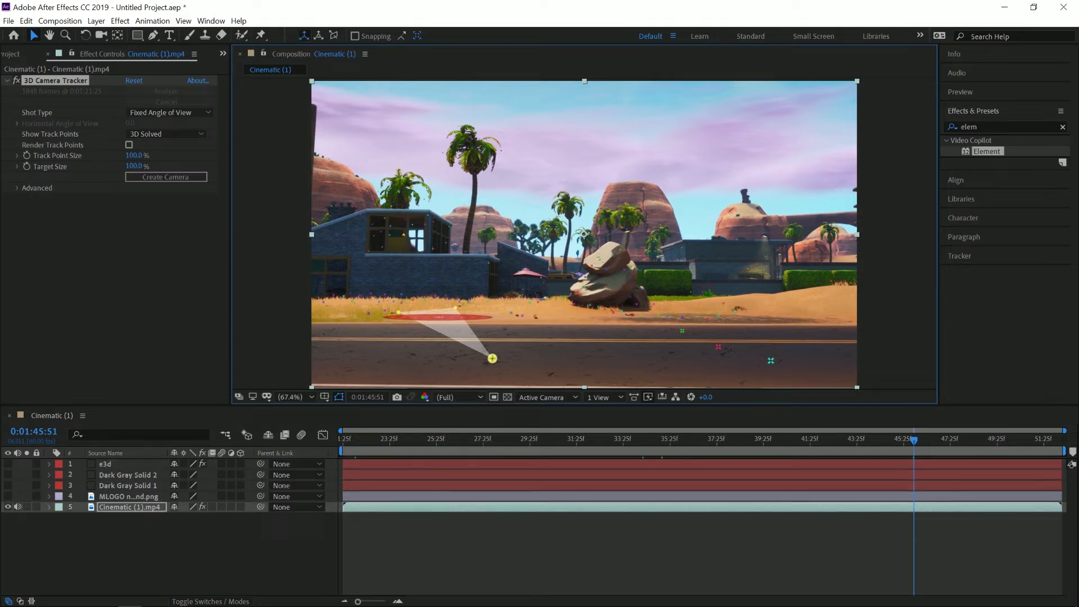
# Create a null and camera from the selected ground track points.
pyautogui.rightClick(441, 320)
pyautogui.click(495, 354)
pyautogui.click(492, 354)
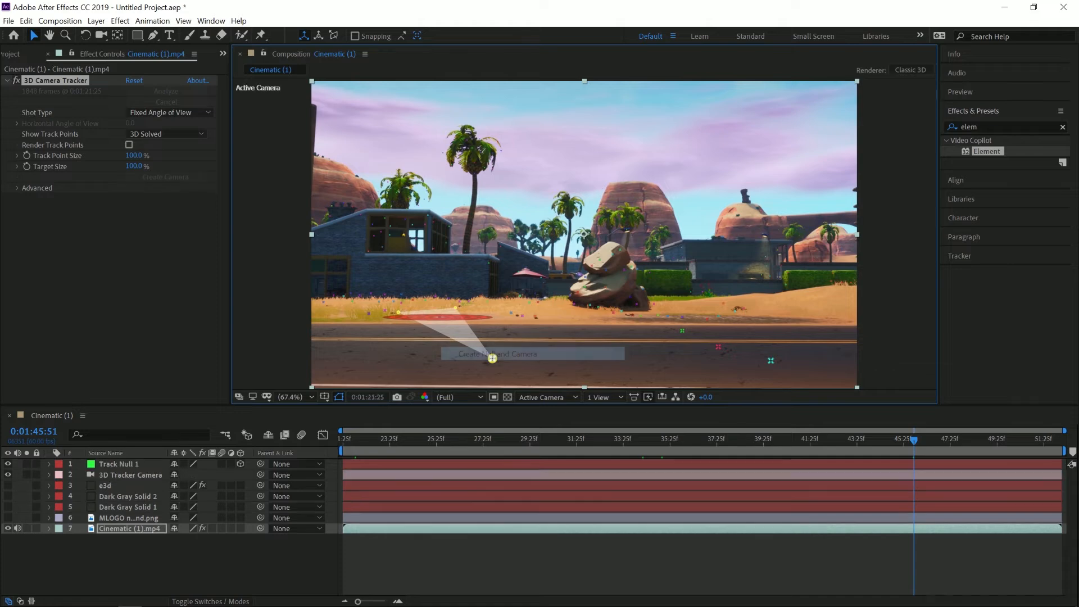
# Move to 0:01:34:13 and select the Track Null 1 layer.
pyautogui.moveTo(915, 440); pyautogui.dragTo(642, 441)
pyautogui.click(130, 474)
pyautogui.click(119, 463)
pyautogui.click(130, 474)
pyautogui.click(119, 463)
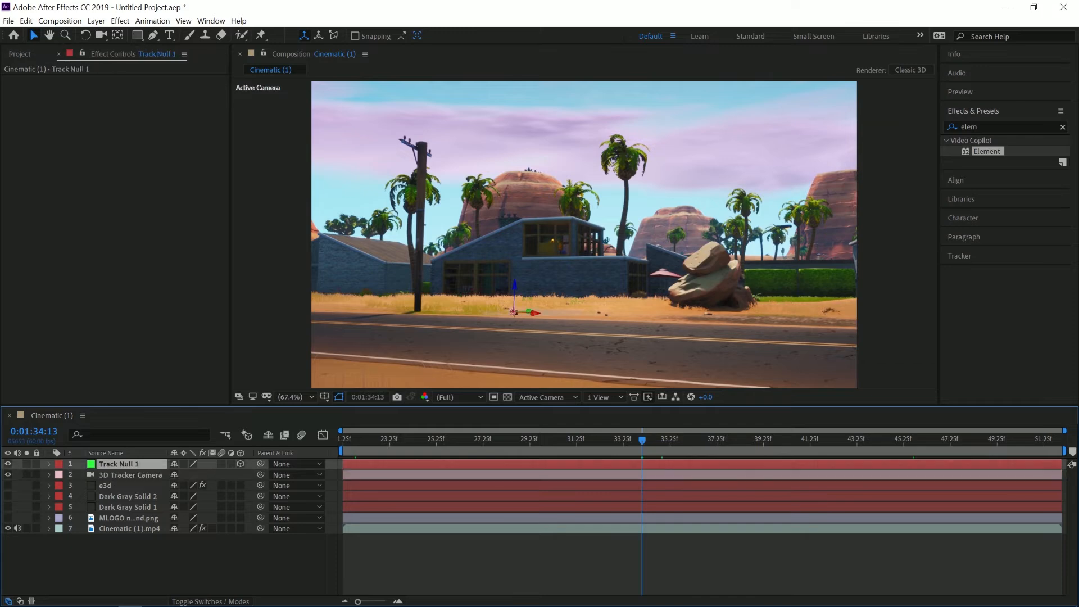
# Move the Track Null 1 and 3D Tracker Camera layers below Dark Gray Solid 1 and give both a teal label color.
pyautogui.keyDown('shift'); pyautogui.click(130, 474); pyautogui.keyUp('shift')
pyautogui.moveTo(130, 475); pyautogui.dragTo(130, 511)
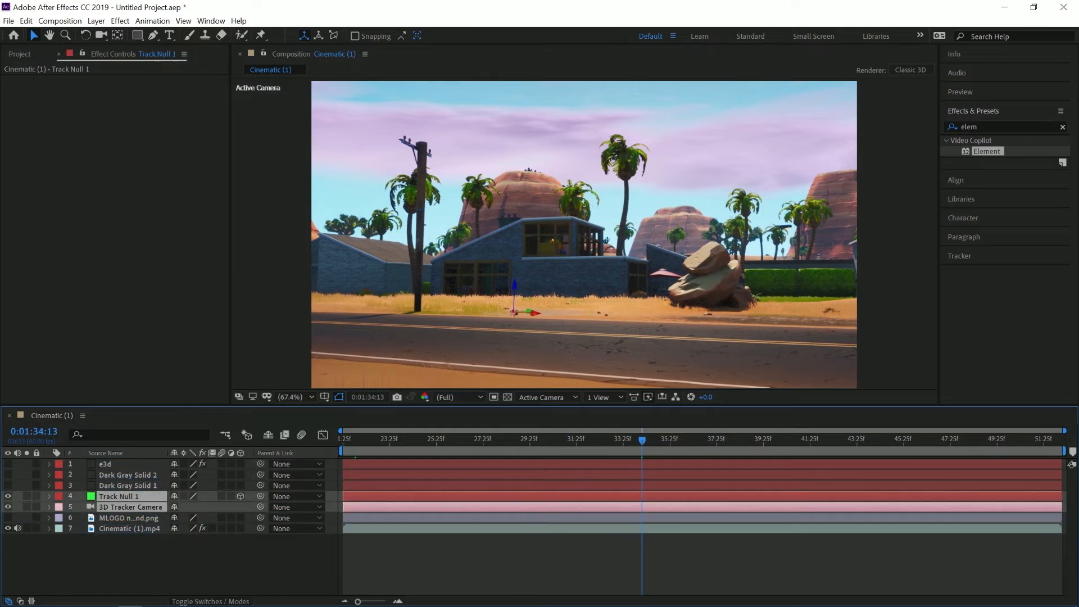
pyautogui.click(59, 496)
pyautogui.click(101, 469)
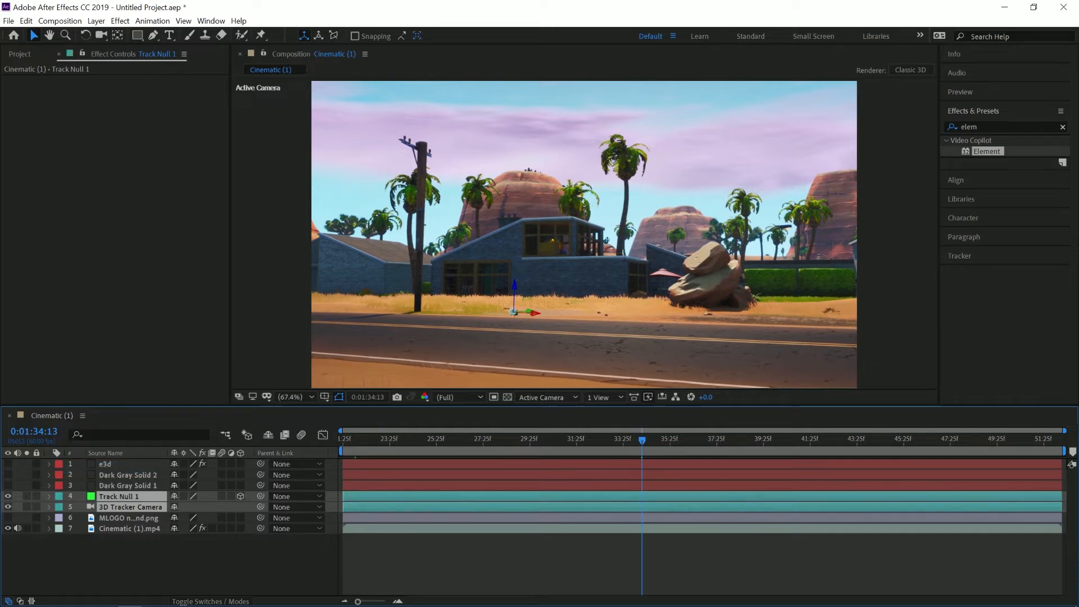
pyautogui.press('F2')
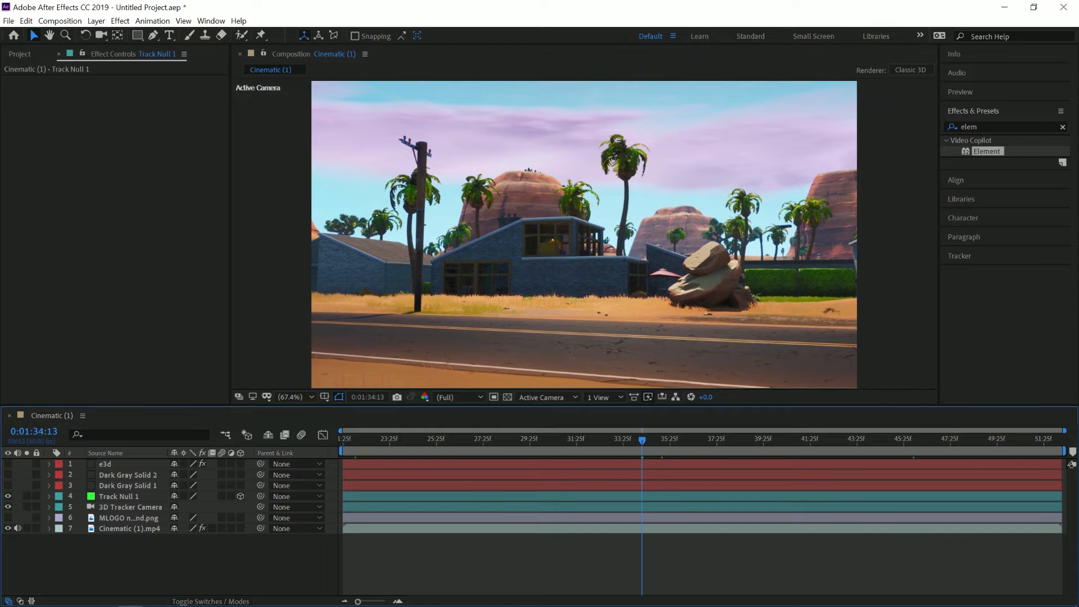
# Reveal Track Null 1's Position and the e3d layer's Group 1 Particle Replicator settings, and make e3d visible.
pyautogui.click(119, 497)
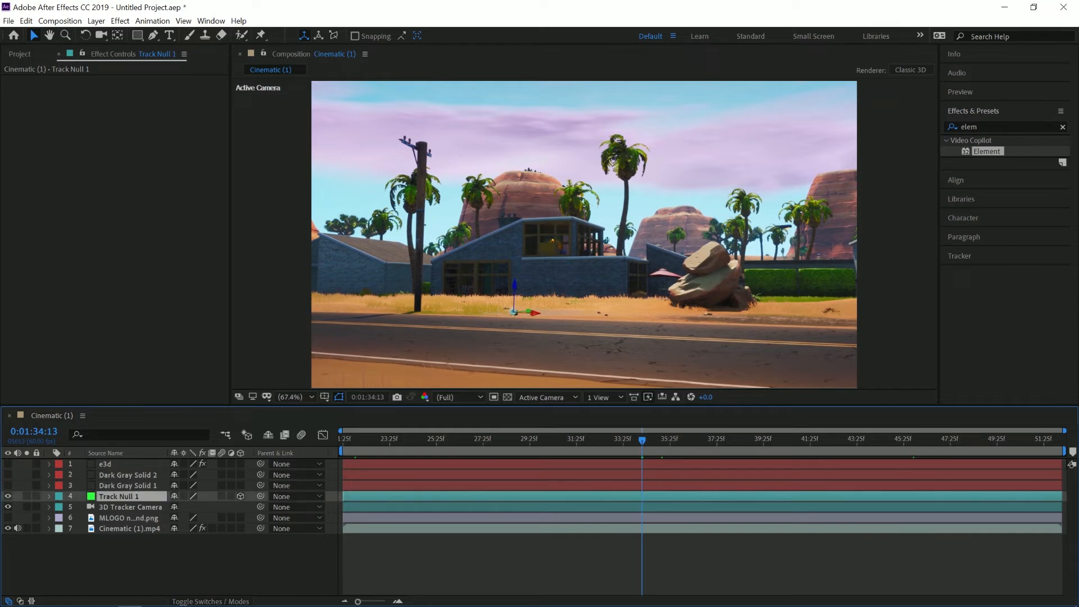
pyautogui.press('p')
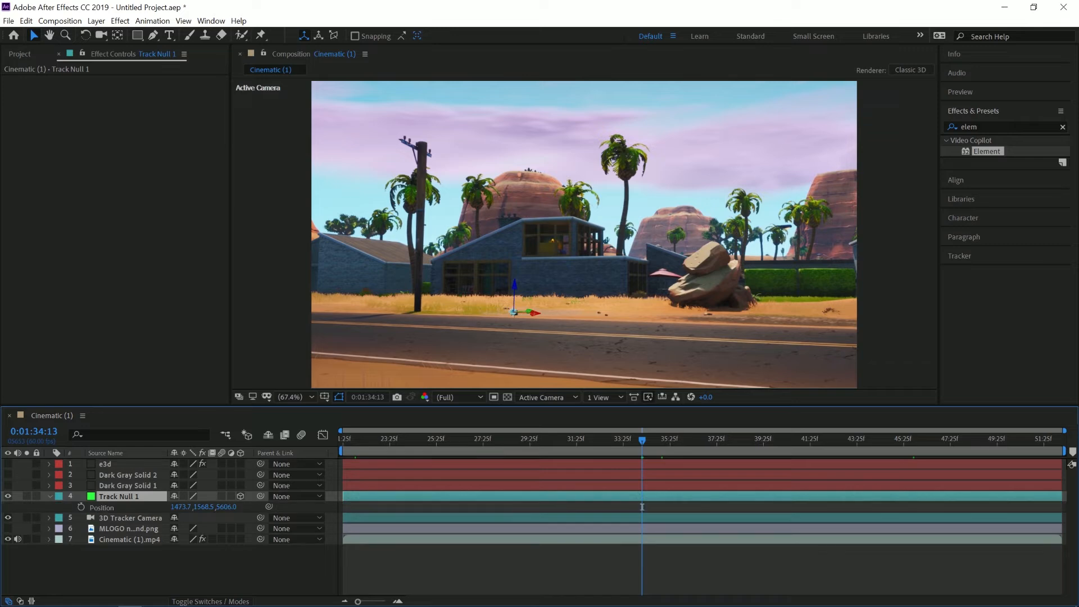
pyautogui.click(106, 463)
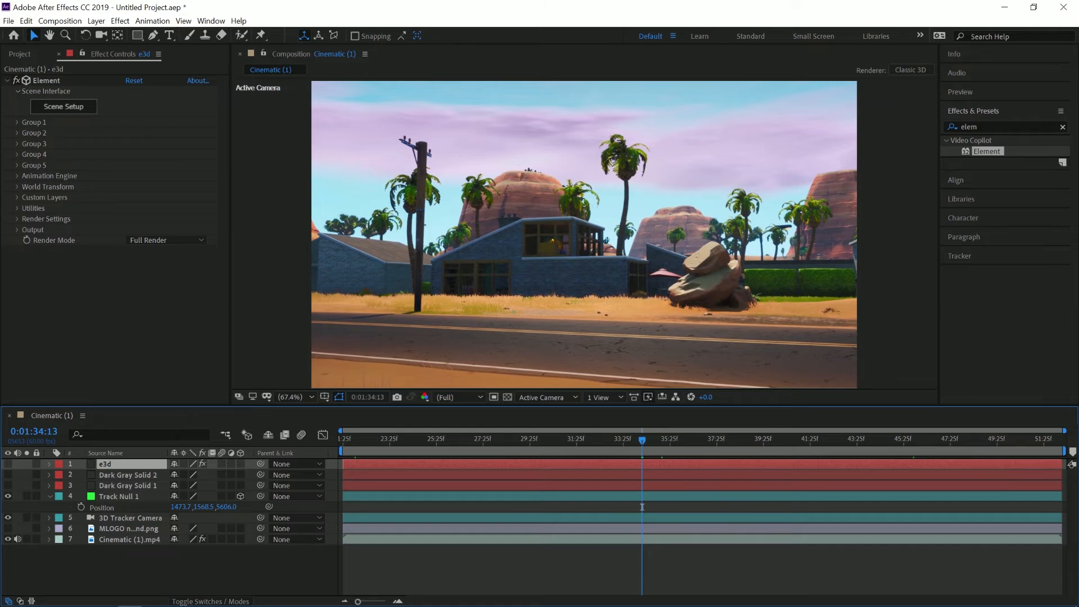
pyautogui.click(17, 122)
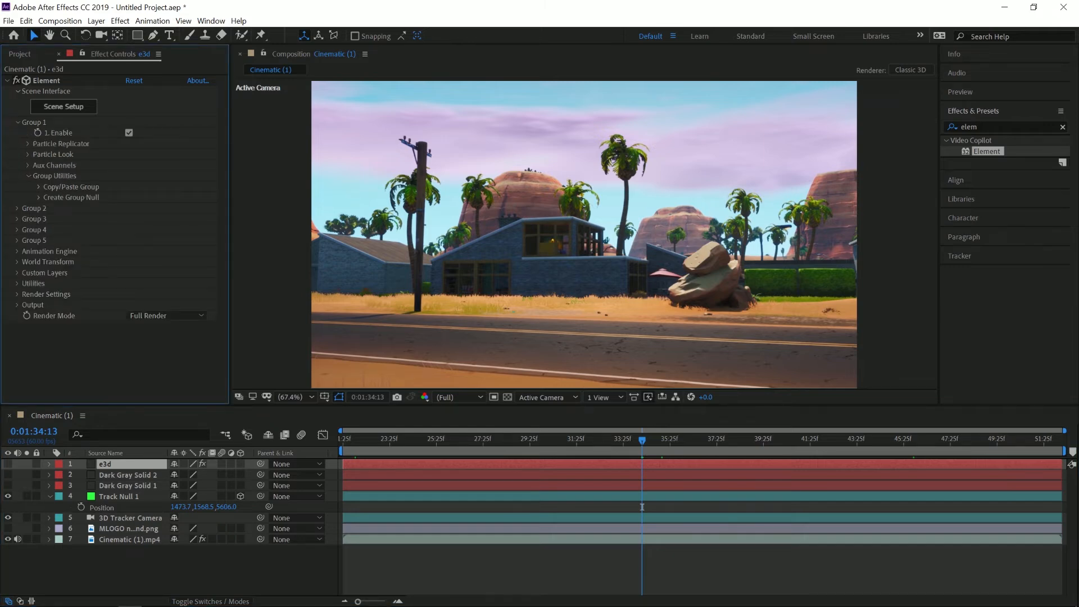
pyautogui.click(28, 143)
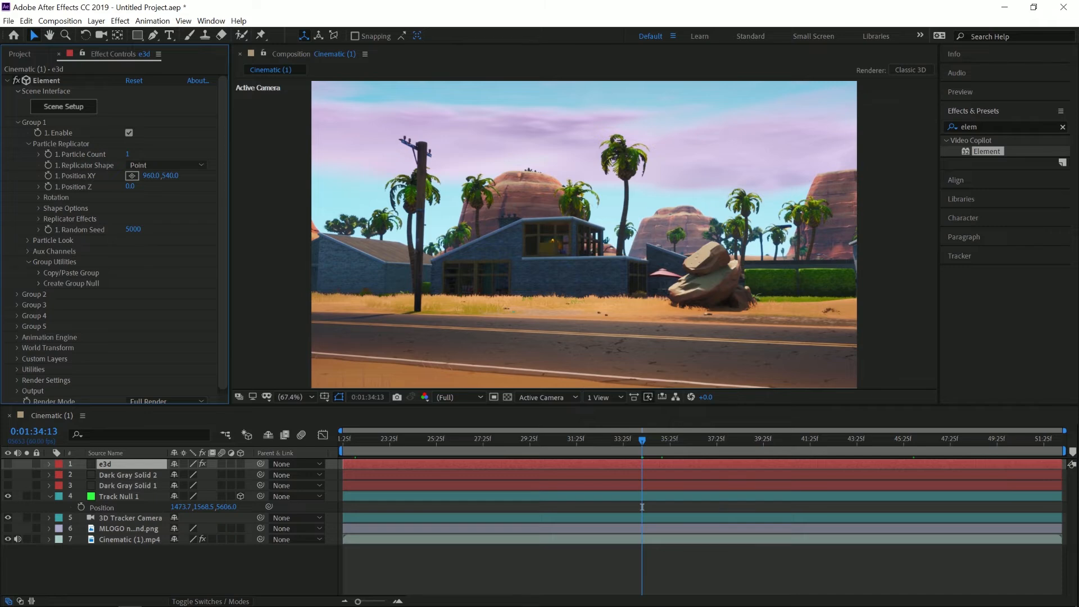
pyautogui.click(8, 463)
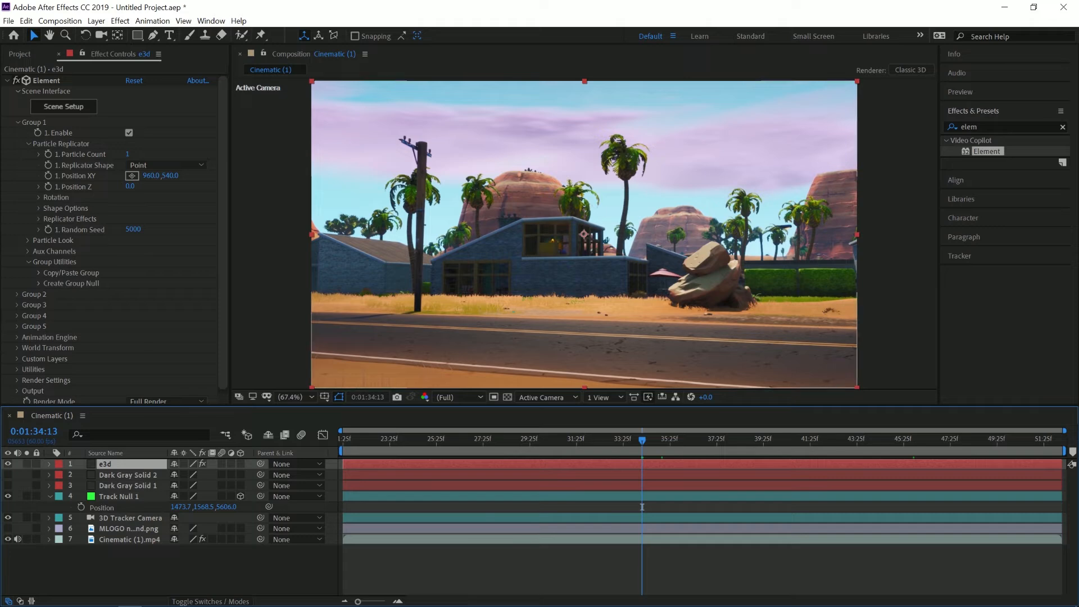
# Copy Track Null 1's X and Y position into Element Group 1's Position XY, giving 1473.7, 1568.5.
pyautogui.click(181, 507)
pyautogui.hotkey('ctrl', 'c')
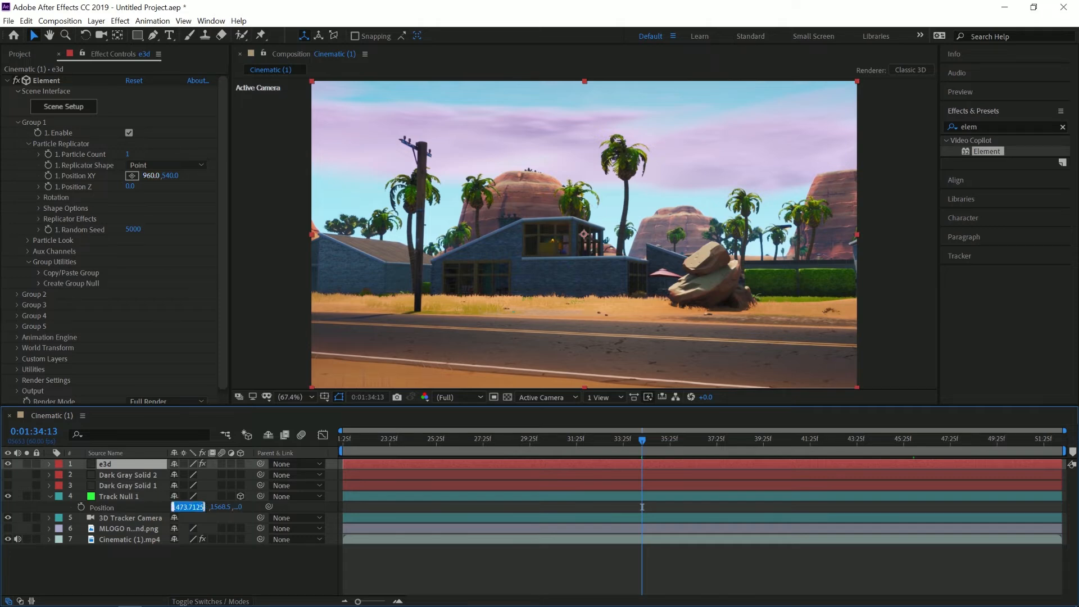
pyautogui.click(151, 175)
pyautogui.hotkey('ctrl', 'v')
pyautogui.click(203, 506)
pyautogui.hotkey('ctrl', 'c')
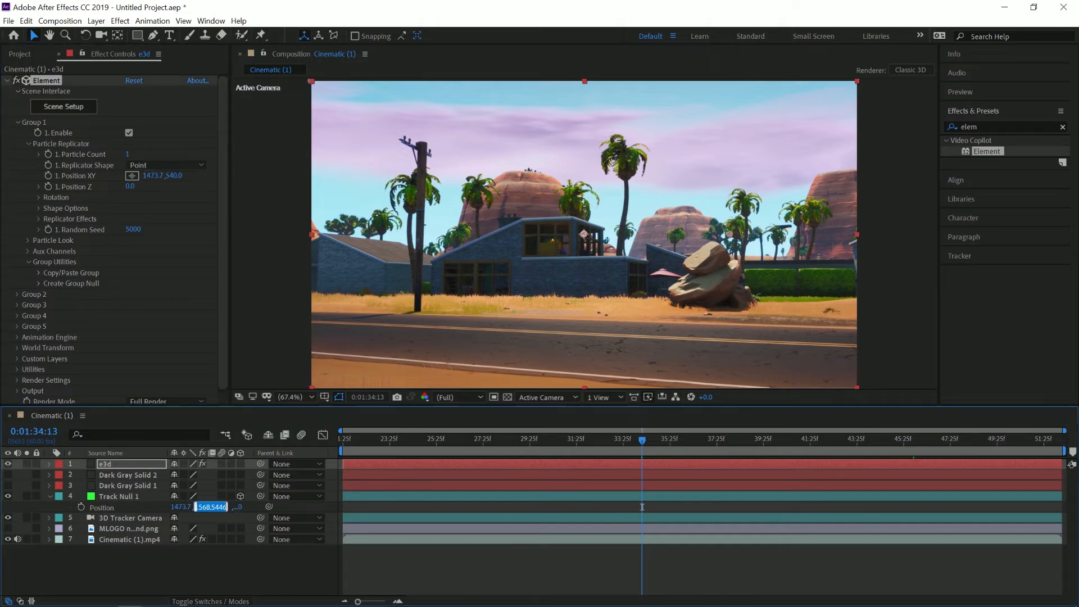
pyautogui.click(177, 175)
pyautogui.hotkey('ctrl', 'v')
# Copy Track Null 1's Z position into Element Group 1's Position Z, giving 5606.0.
pyautogui.click(227, 507)
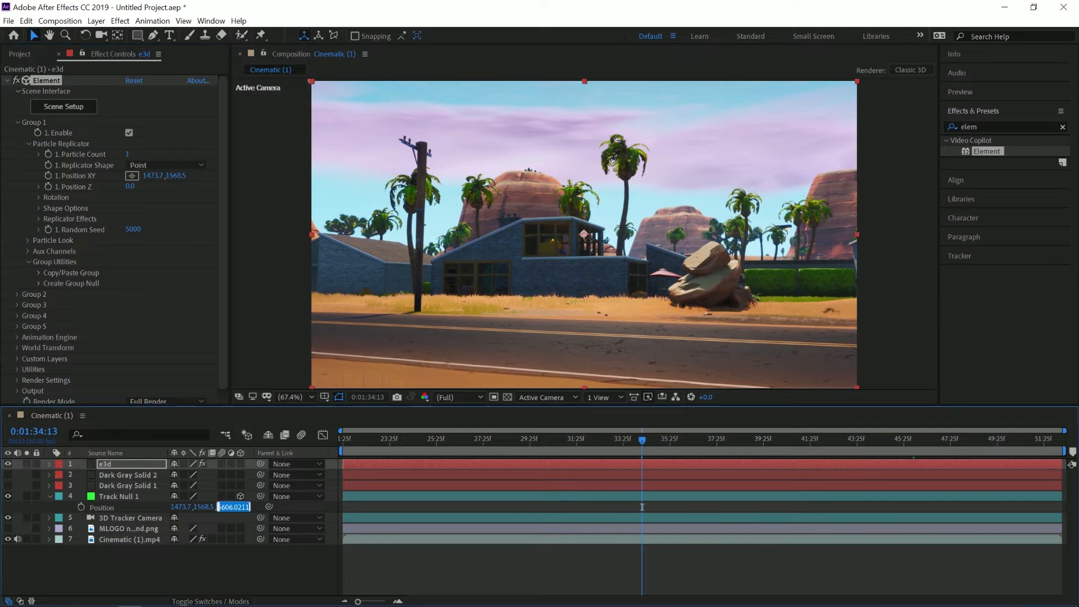
pyautogui.hotkey('ctrl', 'c')
pyautogui.click(130, 186)
pyautogui.hotkey('ctrl', 'v')
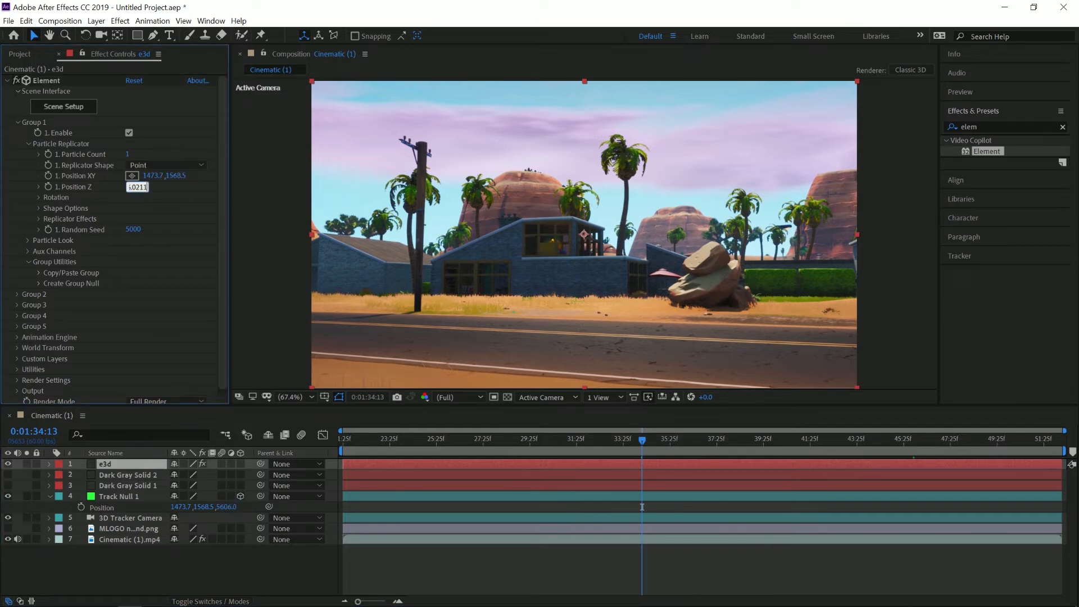
pyautogui.press('Return')
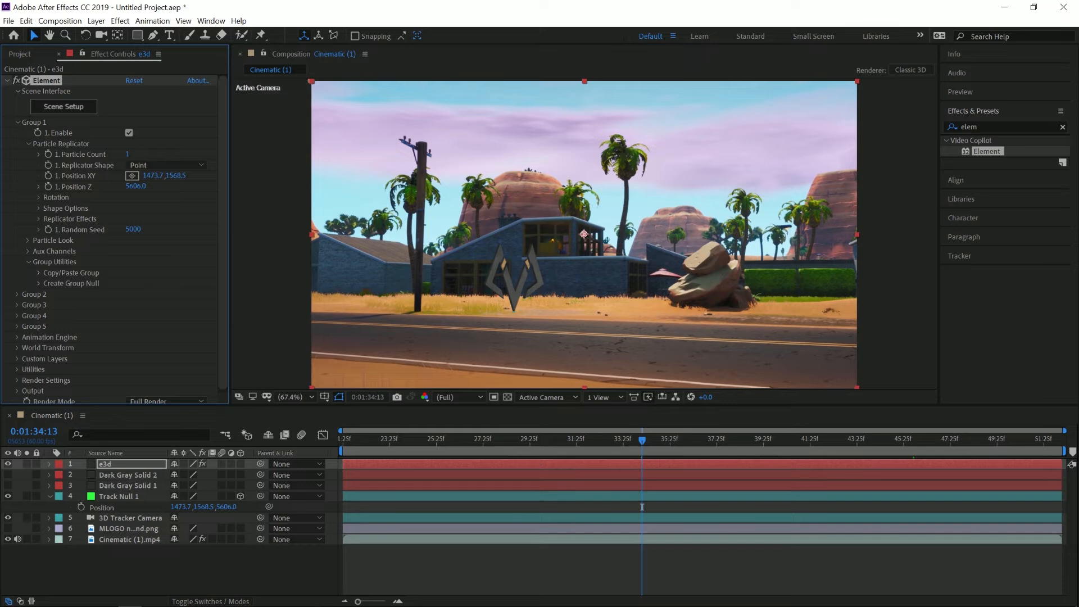
# Set Group 1's Particle Size to 17.10 and its Particle Replicator rotation to X -8.0° and Y -1.0°.
pyautogui.click(27, 240)
pyautogui.moveTo(134, 250); pyautogui.dragTo(169, 251)
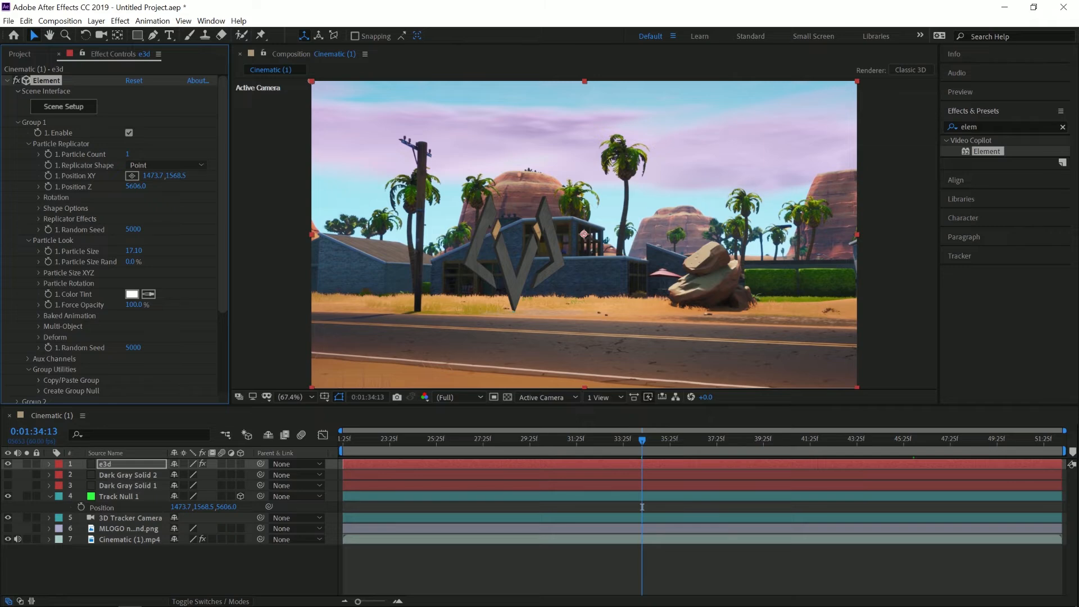
pyautogui.click(28, 240)
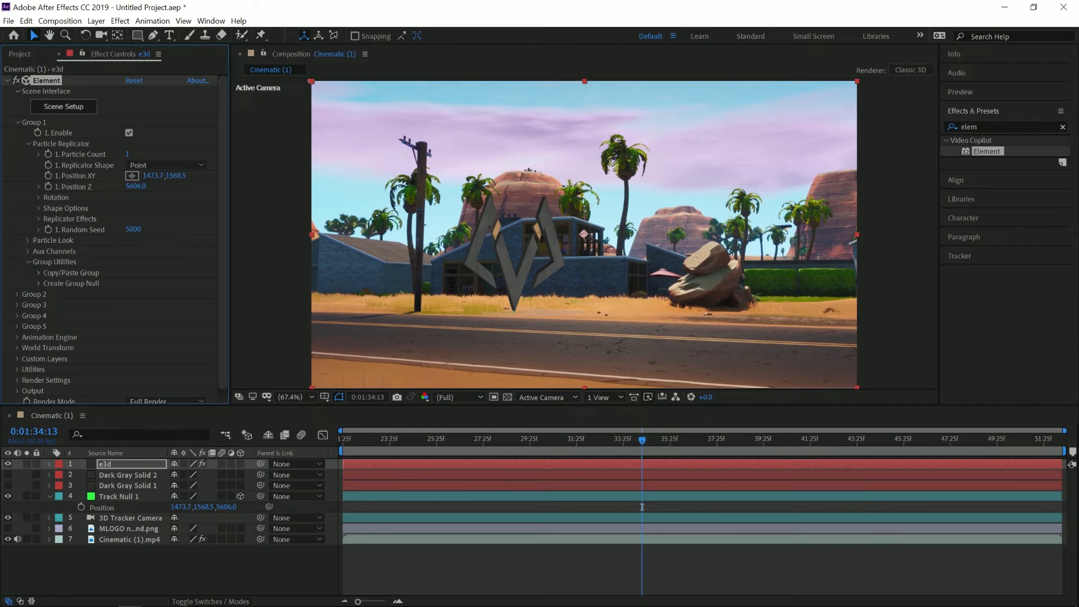
pyautogui.click(39, 197)
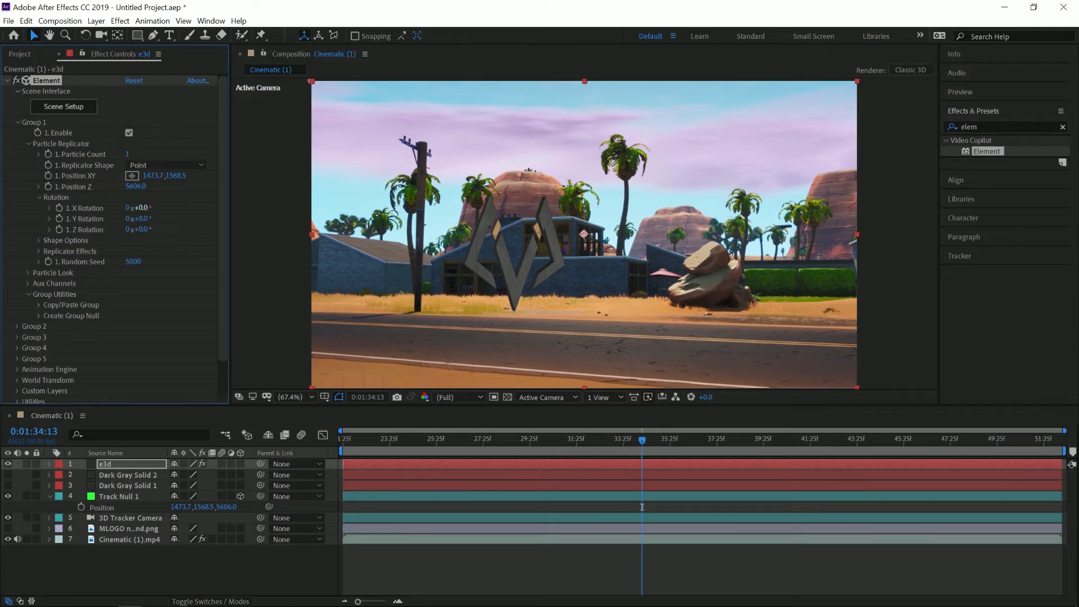
pyautogui.moveTo(141, 207); pyautogui.dragTo(136, 207)
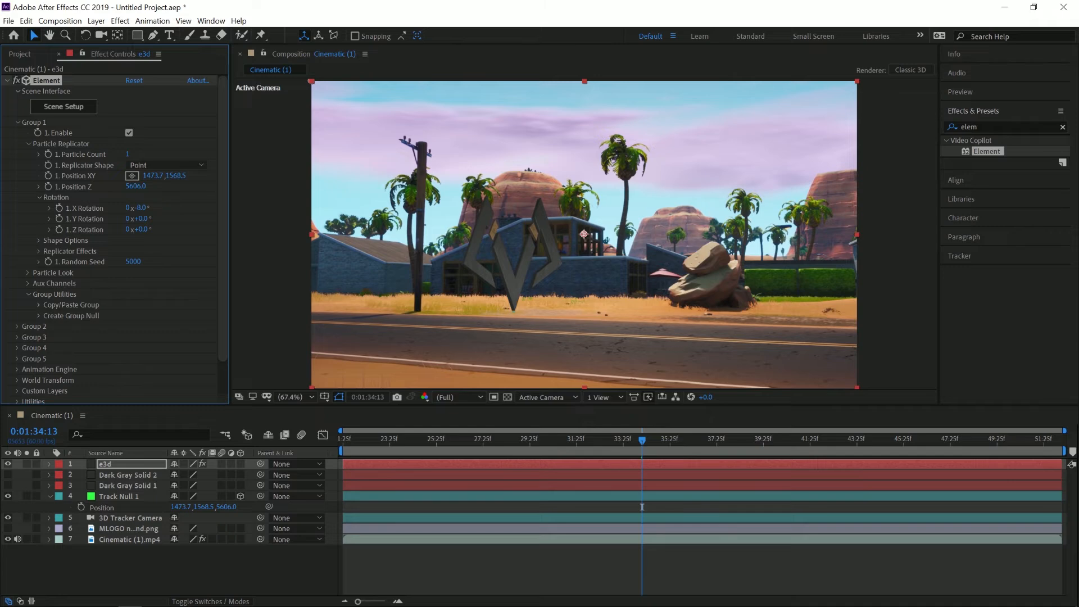
pyautogui.moveTo(139, 229)
pyautogui.mouseDown()
pyautogui.moveTo(150, 219)
pyautogui.moveTo(140, 218)
pyautogui.mouseUp()
# Keyframe Group 1's Y Rotation from 55° at 0:01:21:25 to a lower angle at 0:01:52:12 so the logo turns.
pyautogui.moveTo(642, 507); pyautogui.dragTo(343, 507)
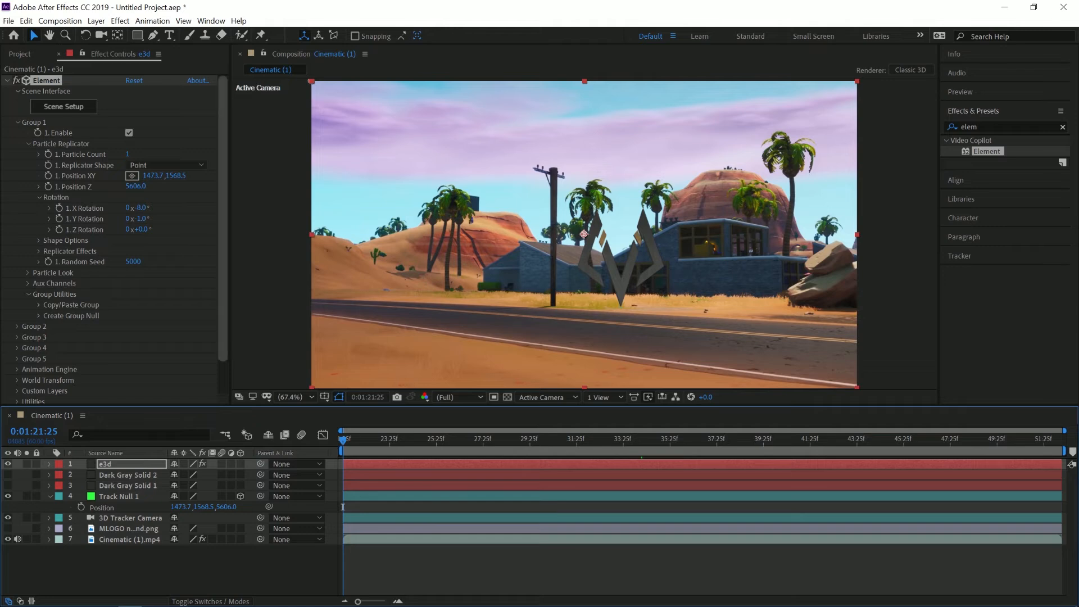
pyautogui.moveTo(139, 219); pyautogui.dragTo(171, 218)
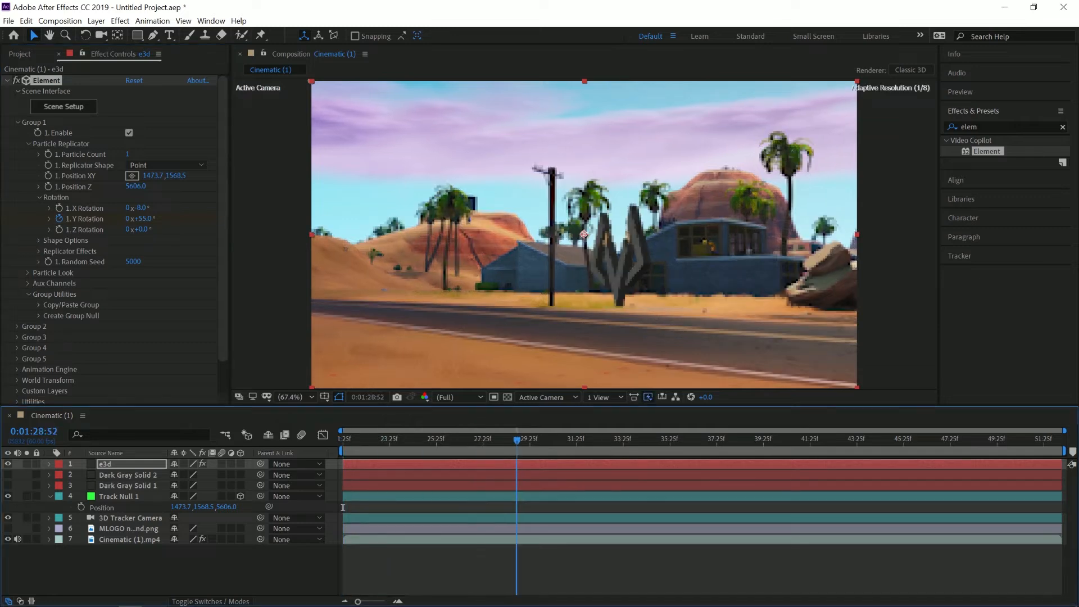
pyautogui.moveTo(517, 440); pyautogui.dragTo(1061, 440)
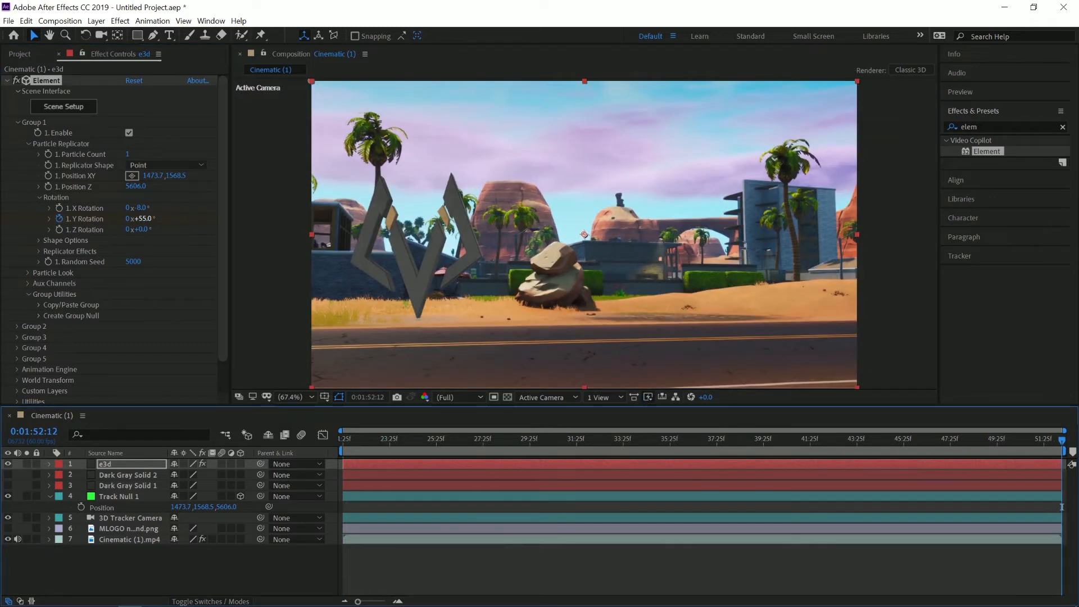
pyautogui.moveTo(140, 218); pyautogui.dragTo(100, 219)
# Preview the rotating logo across the tracked footage and check its placement at several times.
pyautogui.moveTo(343, 440); pyautogui.dragTo(585, 440)
pyautogui.moveTo(585, 508); pyautogui.dragTo(343, 508)
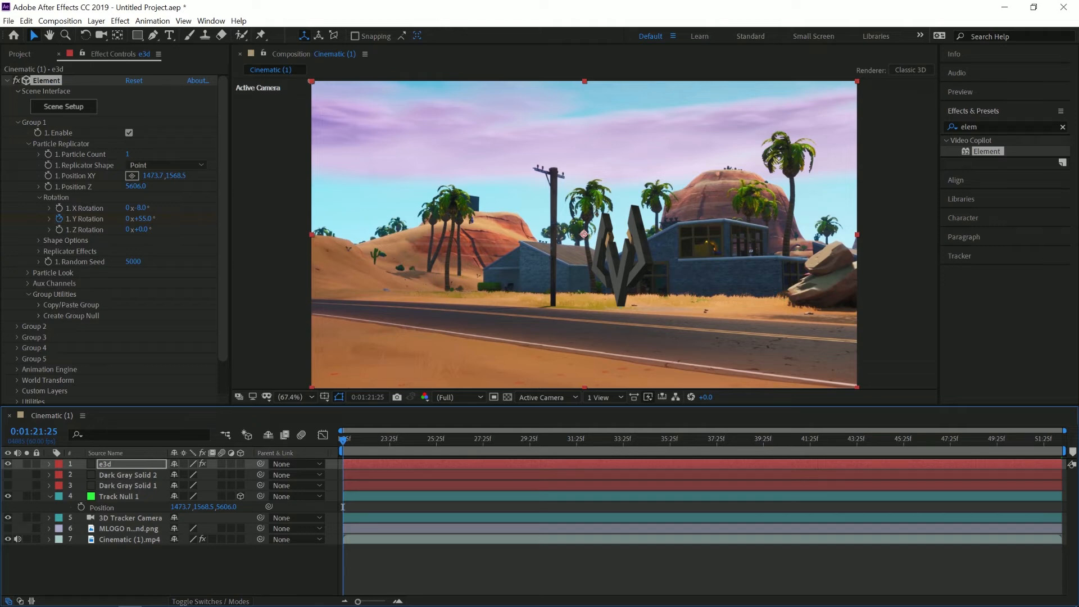
pyautogui.moveTo(343, 508)
pyautogui.mouseDown()
pyautogui.moveTo(476, 507)
pyautogui.moveTo(342, 507)
pyautogui.mouseUp()
pyautogui.press('space')
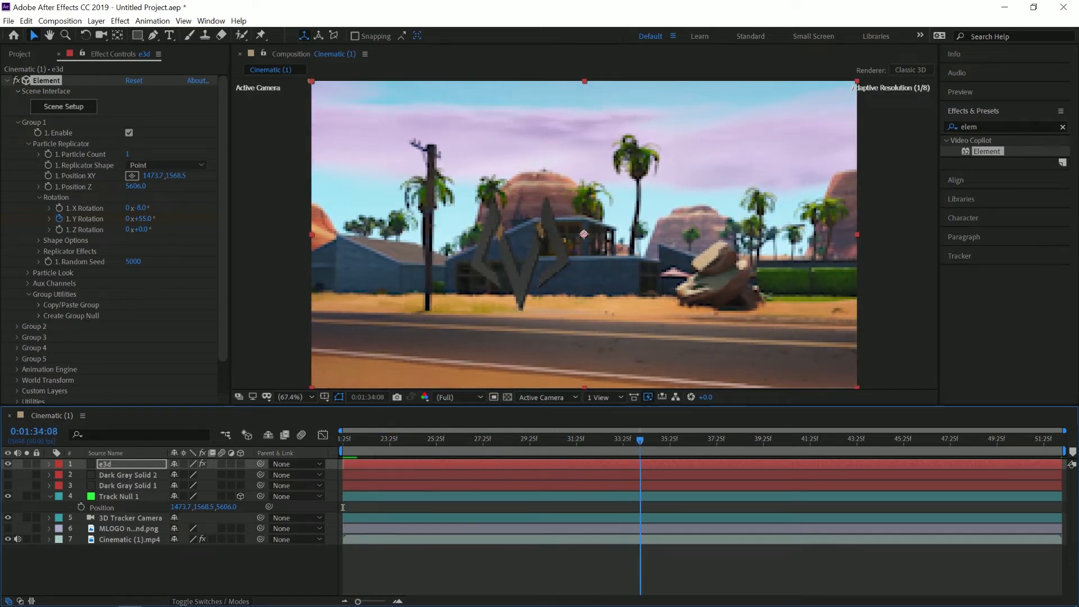
pyautogui.moveTo(658, 440); pyautogui.dragTo(689, 440)
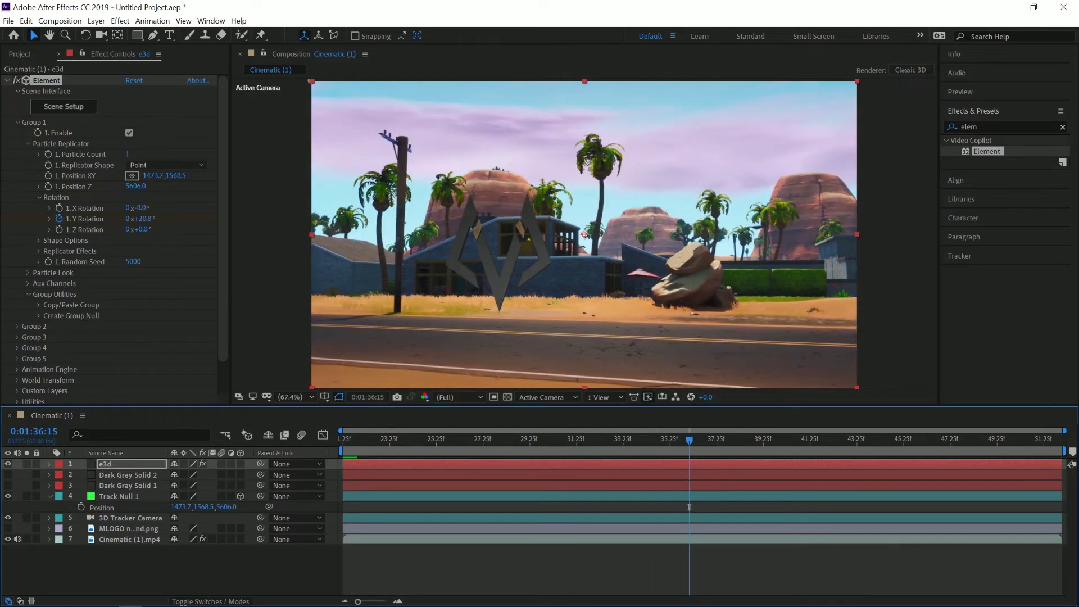
pyautogui.press('space')
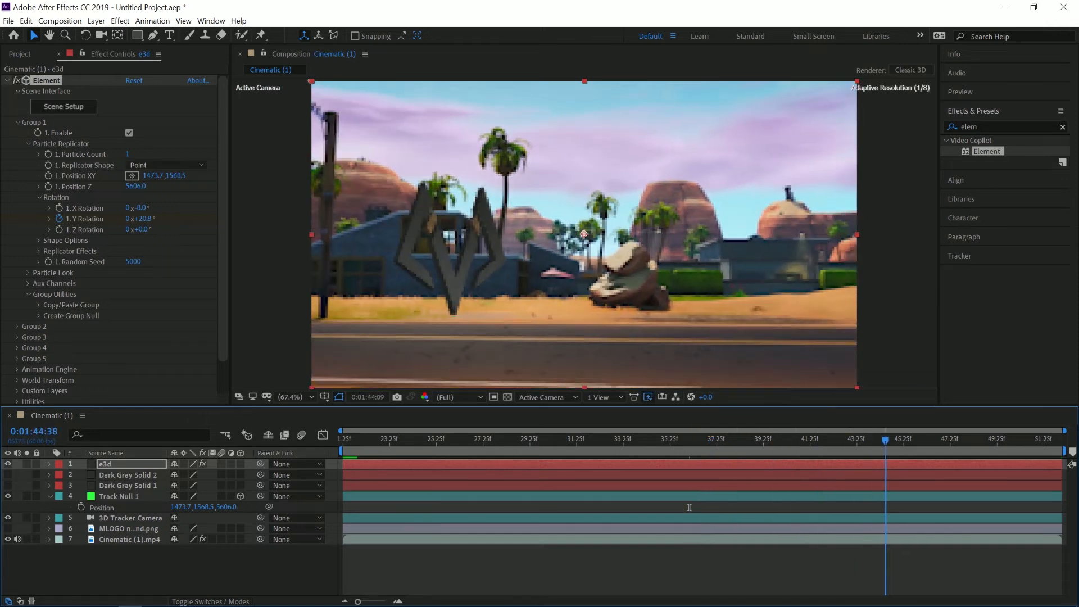
pyautogui.press('space')
pyautogui.moveTo(928, 507); pyautogui.dragTo(508, 507)
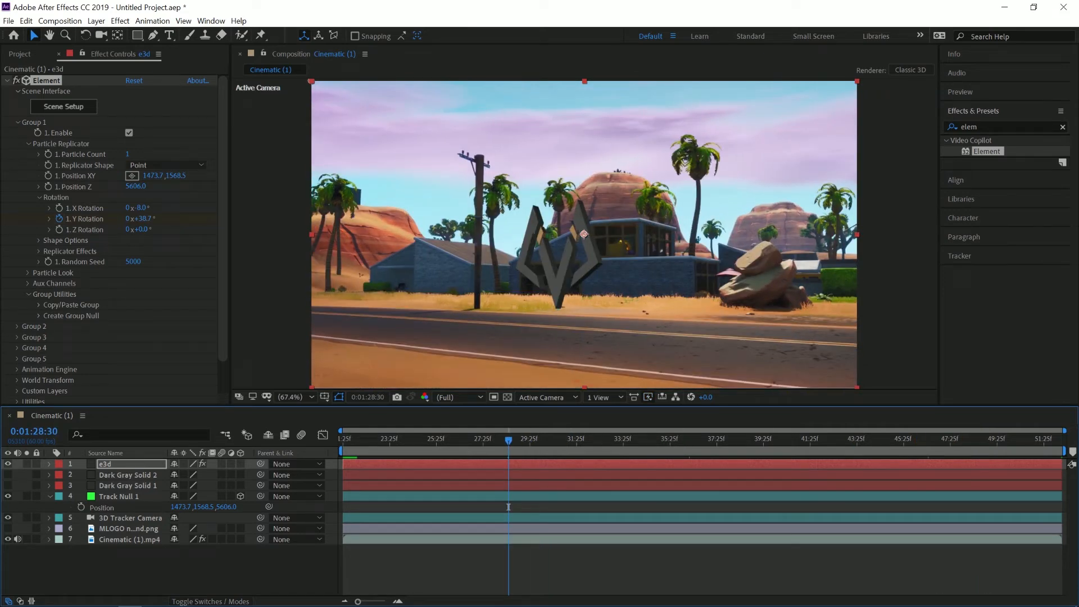
# At 0:01:21:25, open Element's Scene Setup and add rock_01, rock_02 and rock_03 from Starter_Pack_Physical.
pyautogui.click(28, 143)
pyautogui.click(17, 122)
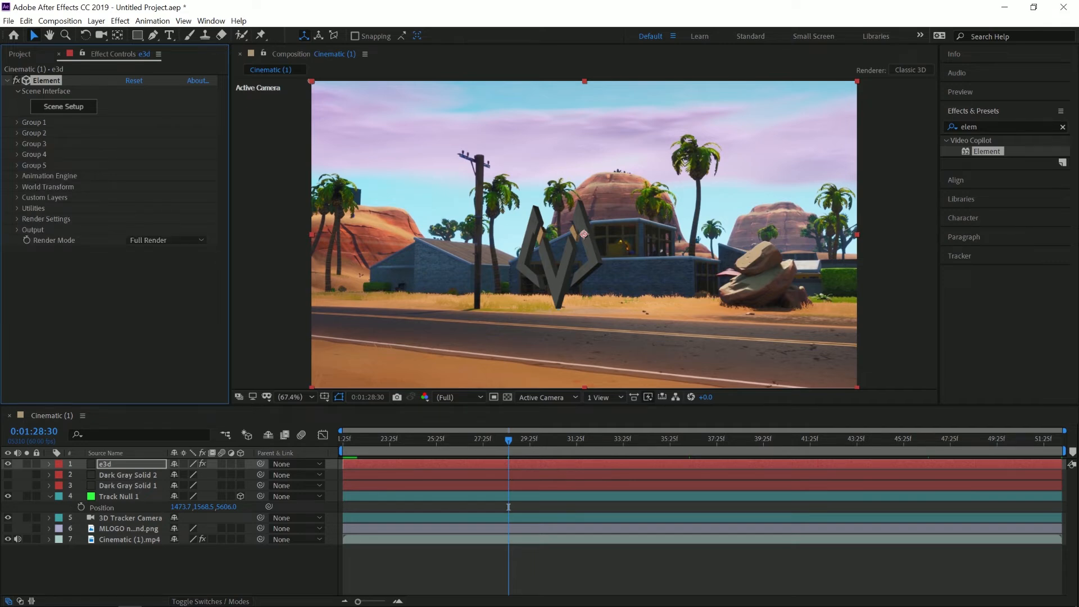
pyautogui.moveTo(508, 507); pyautogui.dragTo(343, 507)
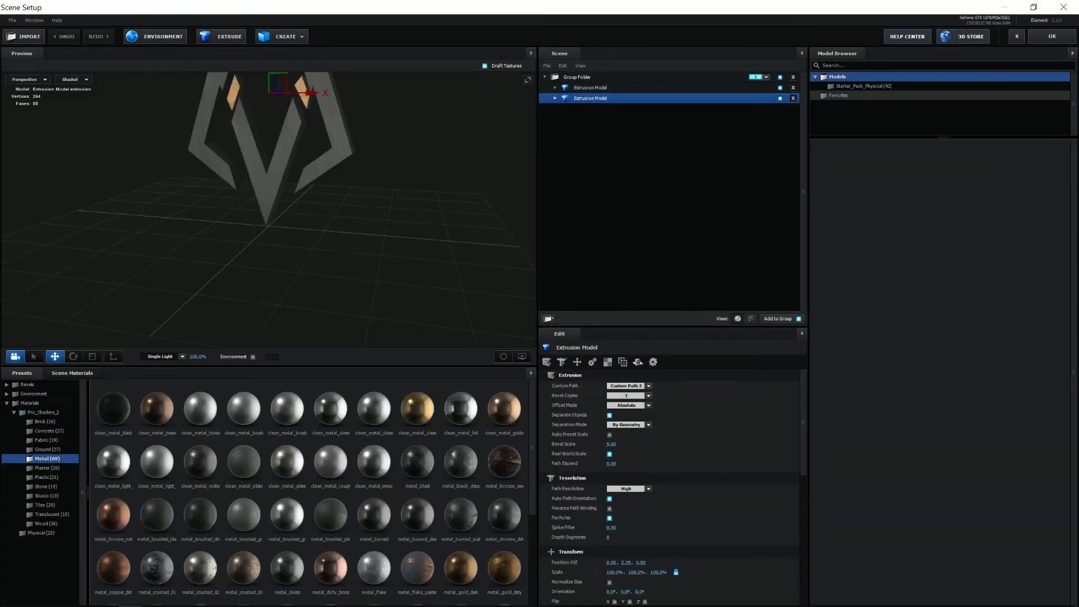
pyautogui.click(866, 86)
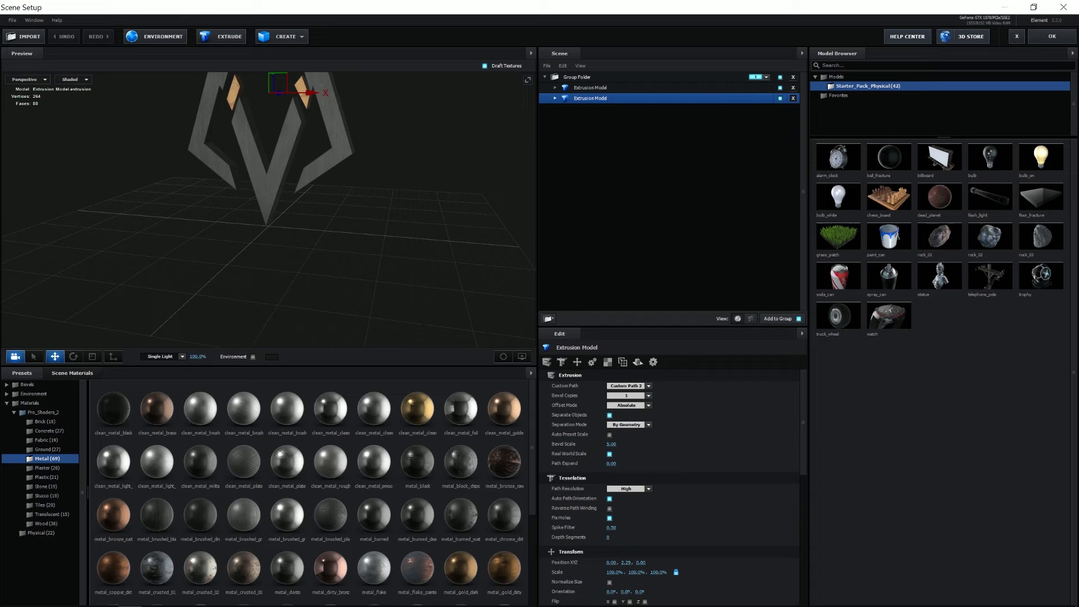
pyautogui.click(939, 236)
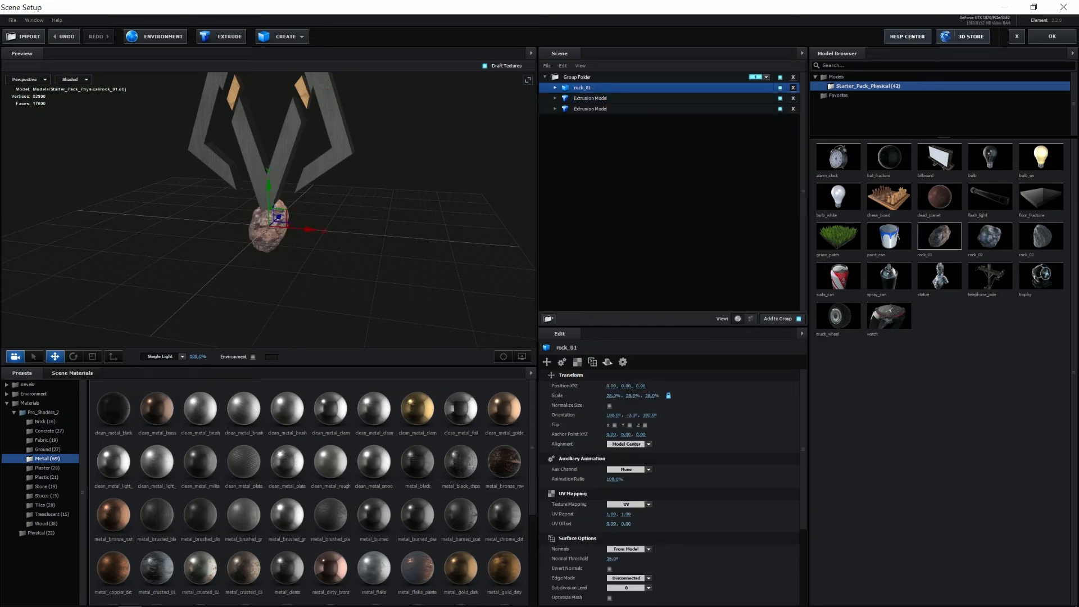
pyautogui.click(990, 236)
pyautogui.click(1041, 236)
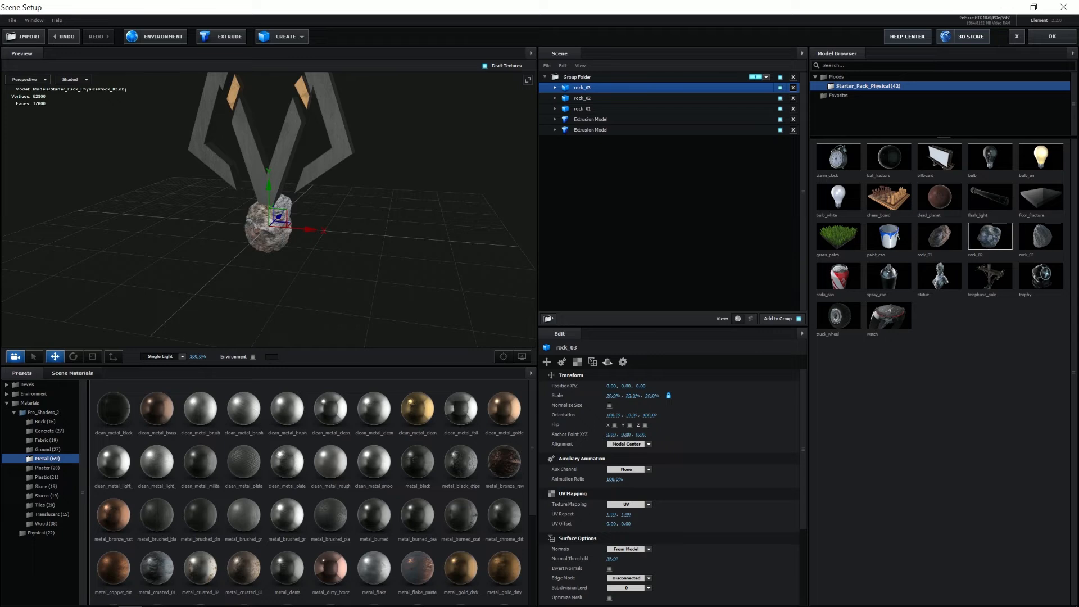
# Take the three rocks out of the logo's group folder, assign them all to group 2 and apply the scene.
pyautogui.moveTo(582, 87)
pyautogui.mouseDown()
pyautogui.moveTo(579, 68)
pyautogui.moveTo(576, 94)
pyautogui.mouseUp()
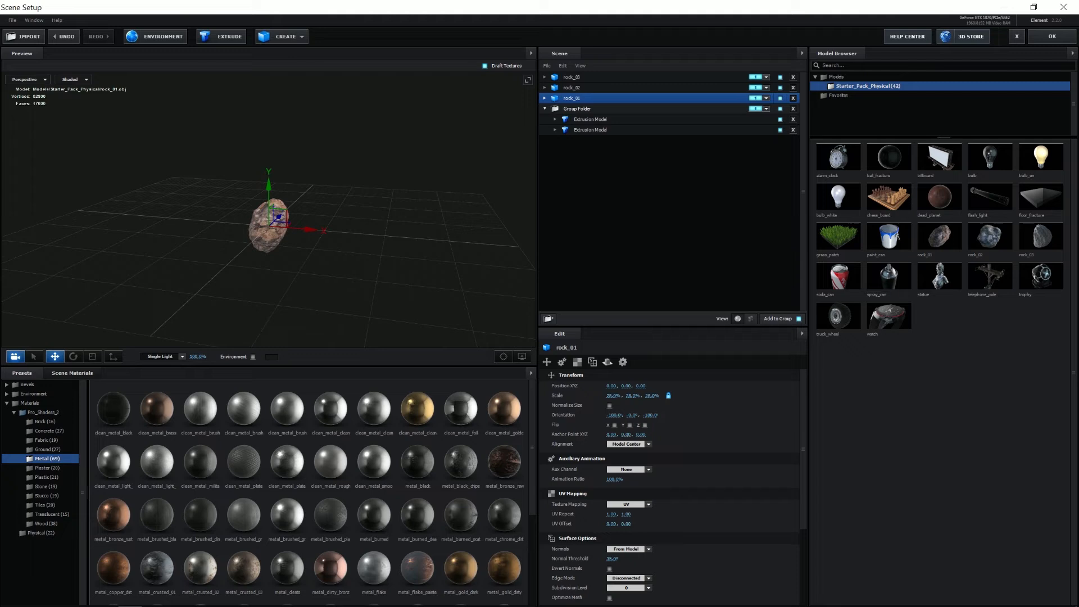
pyautogui.click(758, 98)
pyautogui.click(770, 110)
pyautogui.click(758, 88)
pyautogui.click(769, 100)
pyautogui.click(759, 77)
pyautogui.click(769, 90)
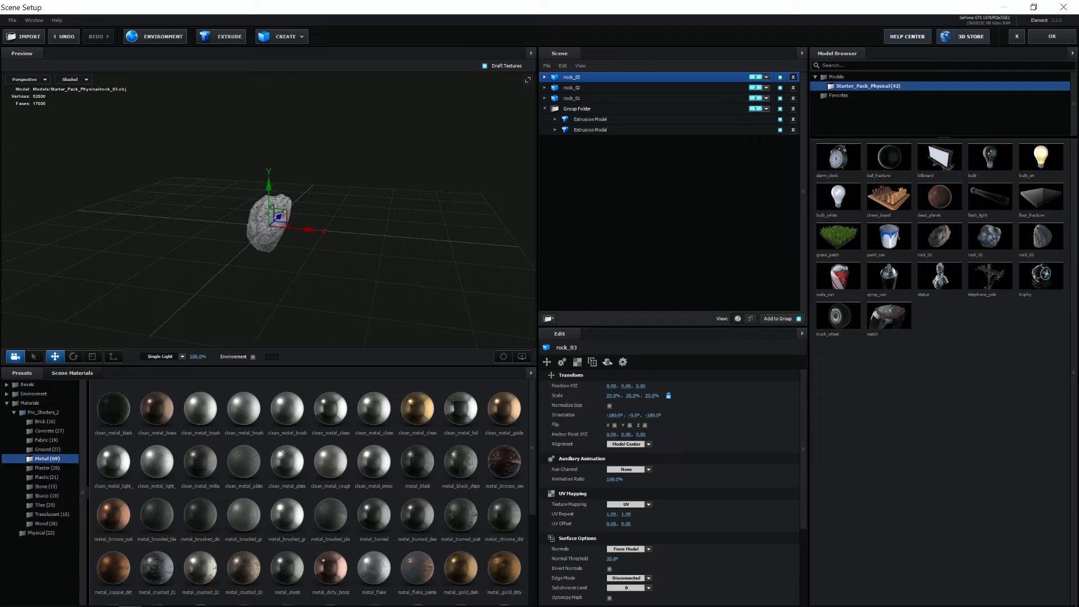
pyautogui.moveTo(225, 253); pyautogui.dragTo(281, 230)
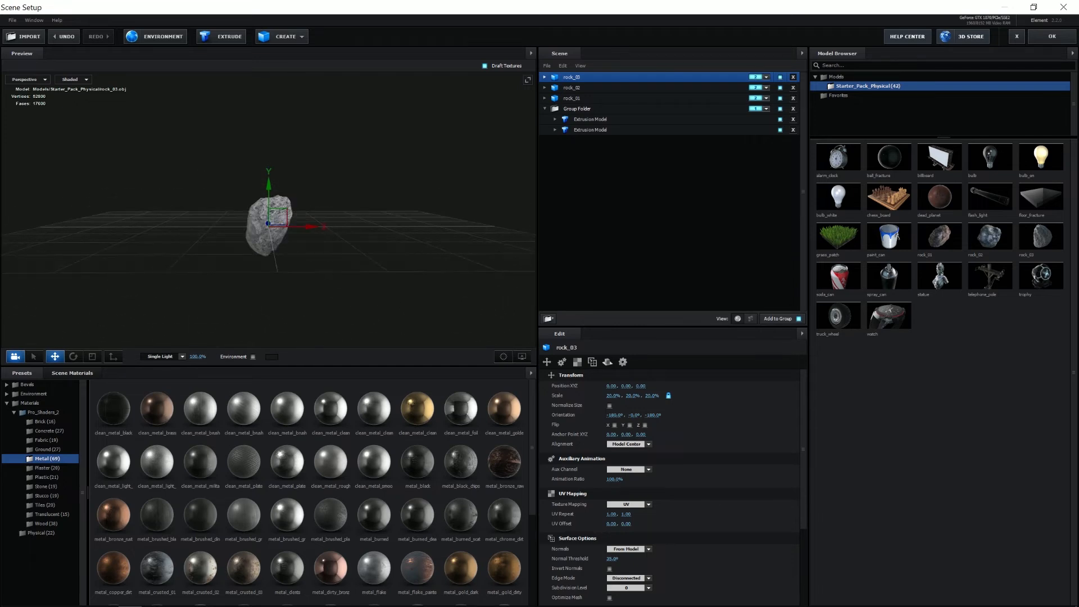
pyautogui.click(1052, 36)
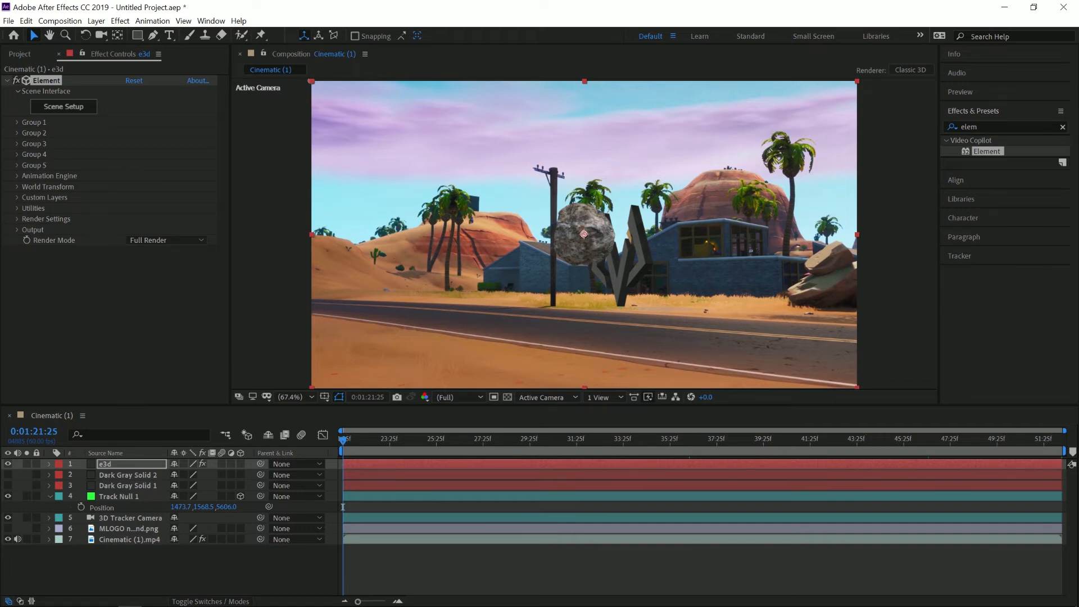
# Increase the Particle Count of Group 2 in Element to 80 so the rocks are replicated.
pyautogui.click(17, 132)
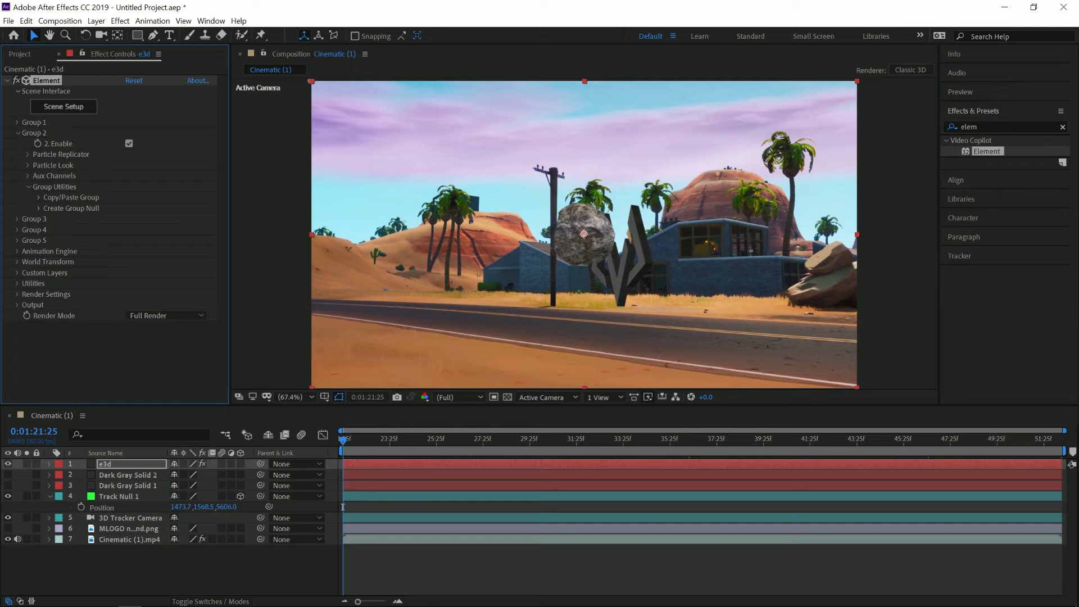
pyautogui.click(28, 154)
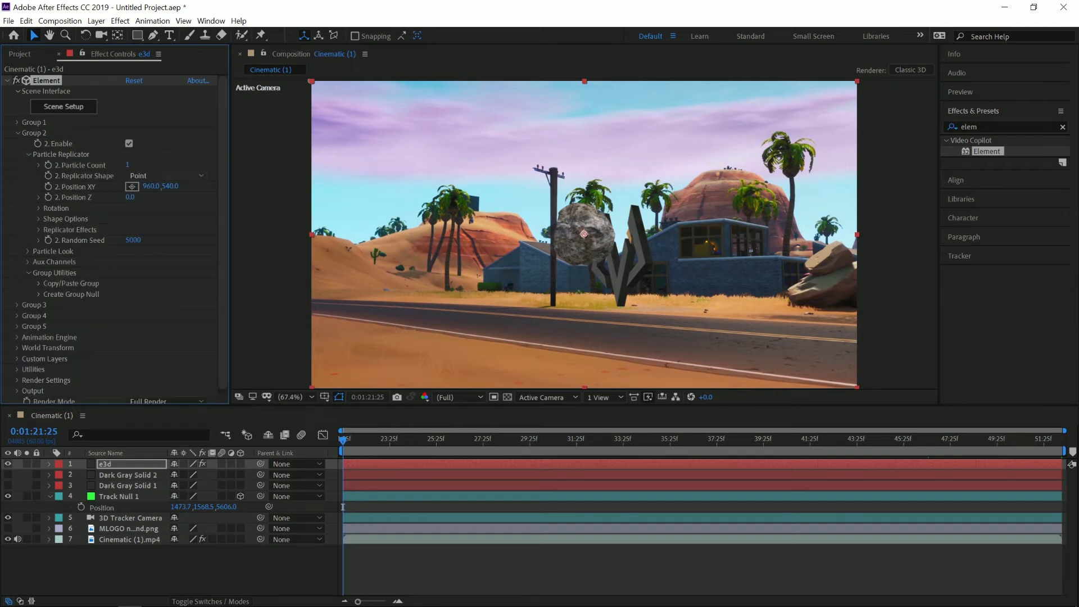
pyautogui.moveTo(127, 165); pyautogui.dragTo(147, 164)
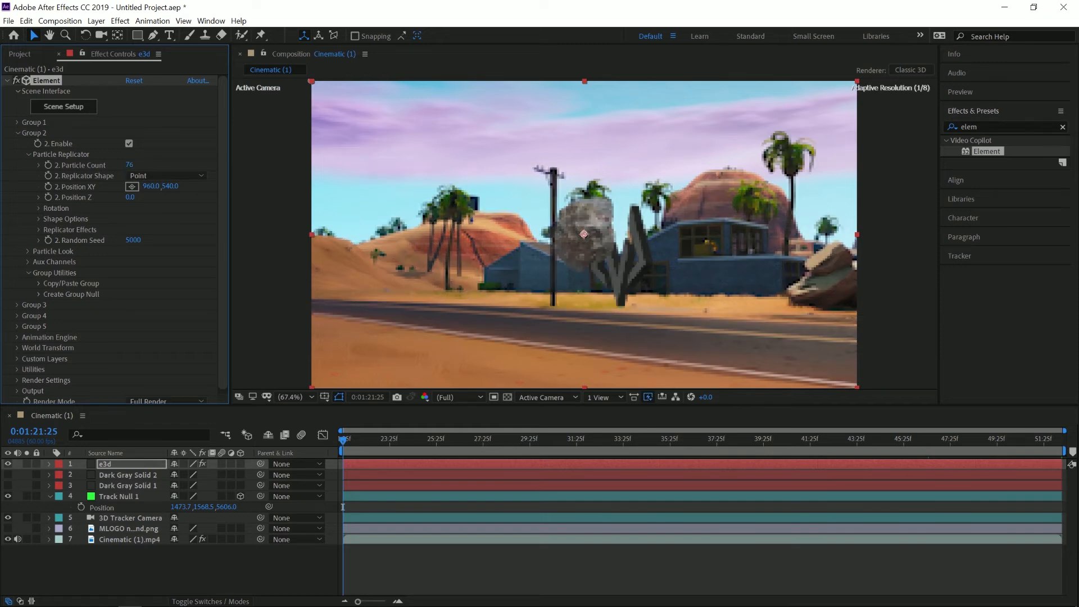
pyautogui.moveTo(172, 164); pyautogui.dragTo(171, 165)
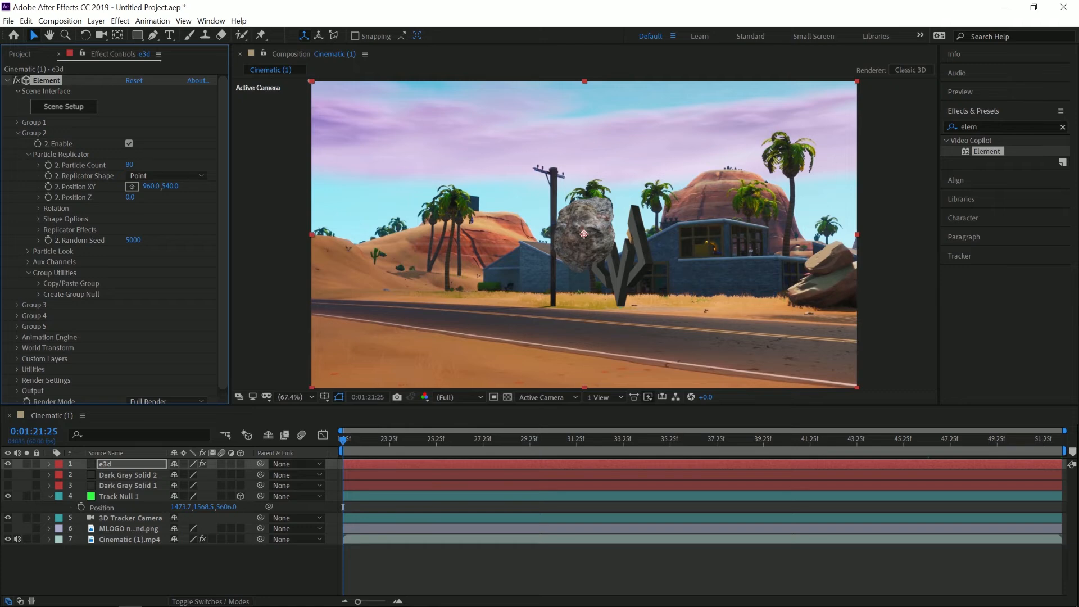
# In Group 2's Replicator Effects, set Scatter to 15.1 and X Scatter to 23.7 to spread the rocks apart.
pyautogui.click(39, 208)
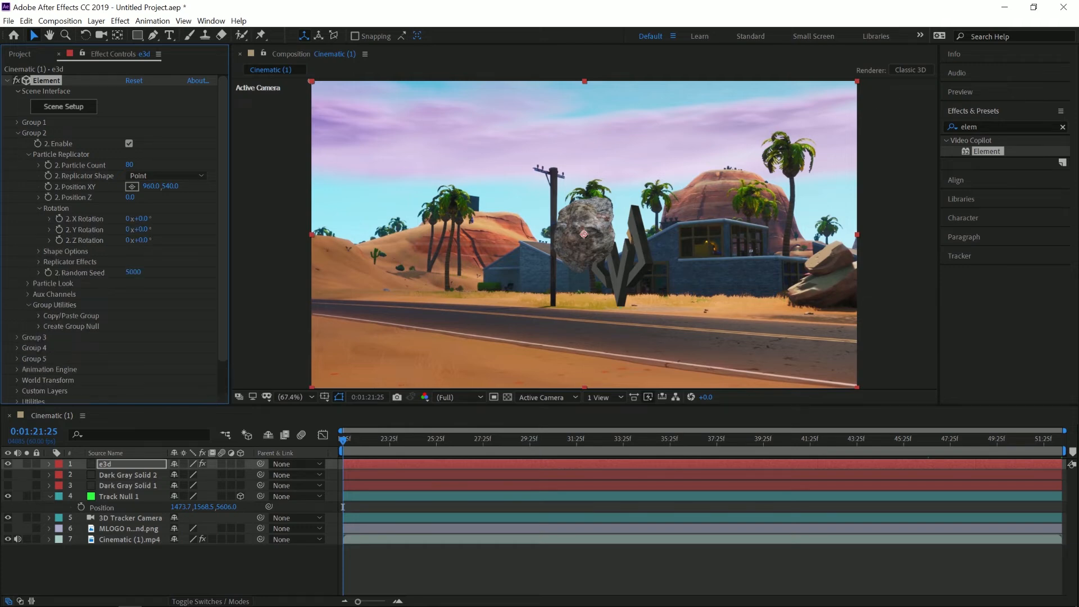
pyautogui.click(39, 207)
pyautogui.click(39, 229)
pyautogui.click(49, 240)
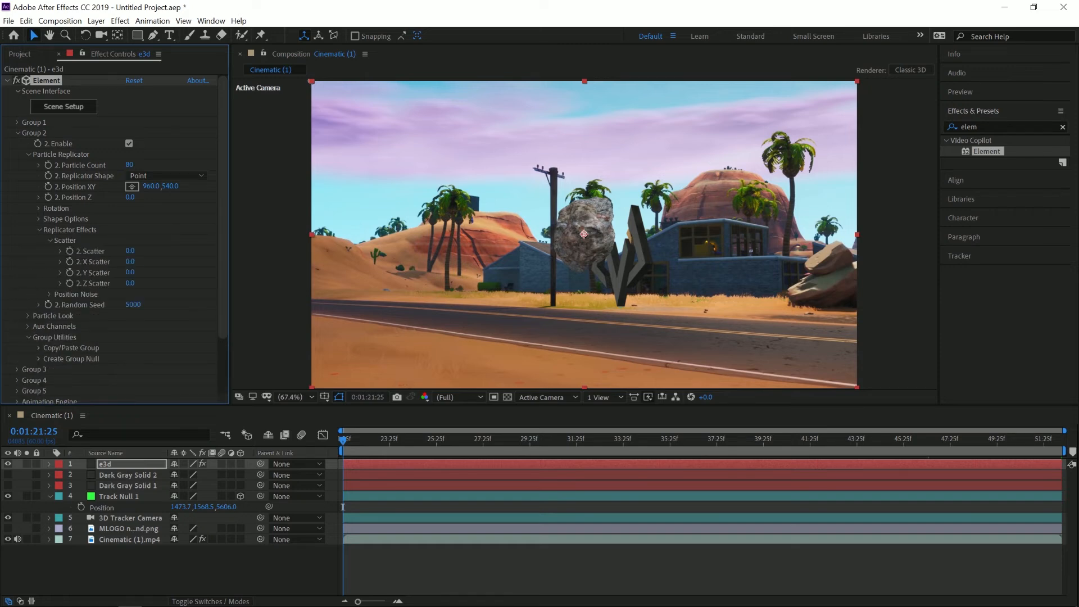
pyautogui.moveTo(130, 250); pyautogui.dragTo(215, 250)
pyautogui.moveTo(130, 262); pyautogui.dragTo(263, 261)
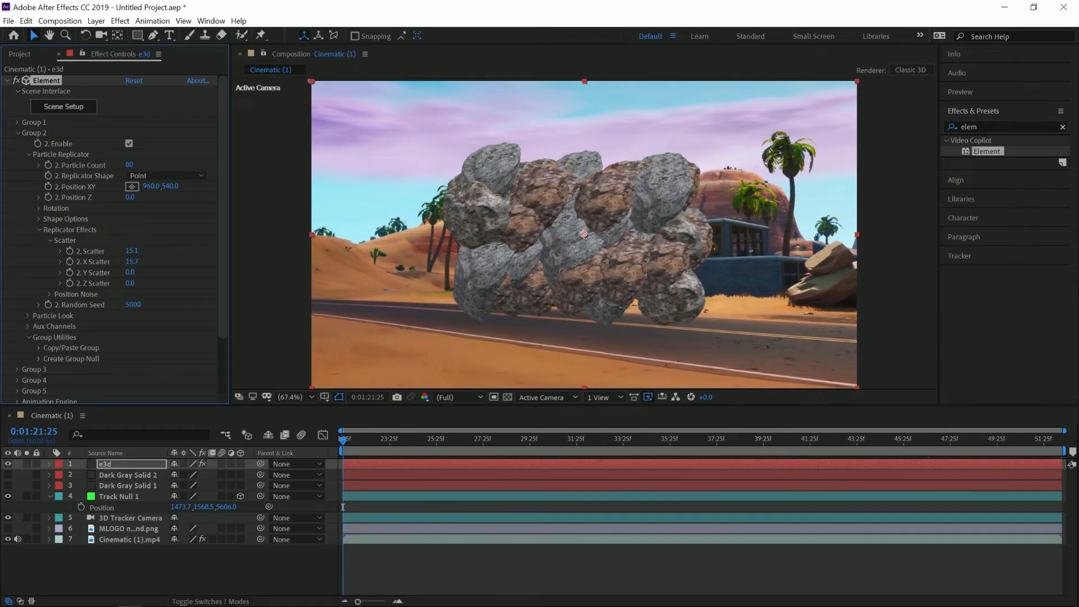
# In Group 2's Particle Look, set Particle Size to 5.20 and Particle Size Random to 95% for smaller, varied rocks.
pyautogui.click(28, 315)
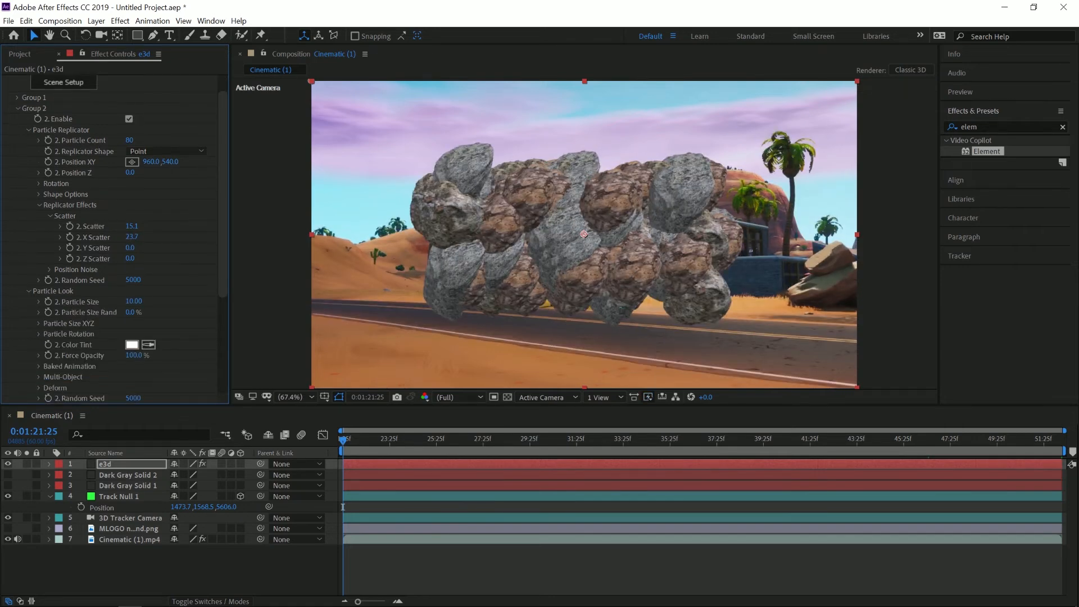
pyautogui.moveTo(133, 302); pyautogui.dragTo(100, 301)
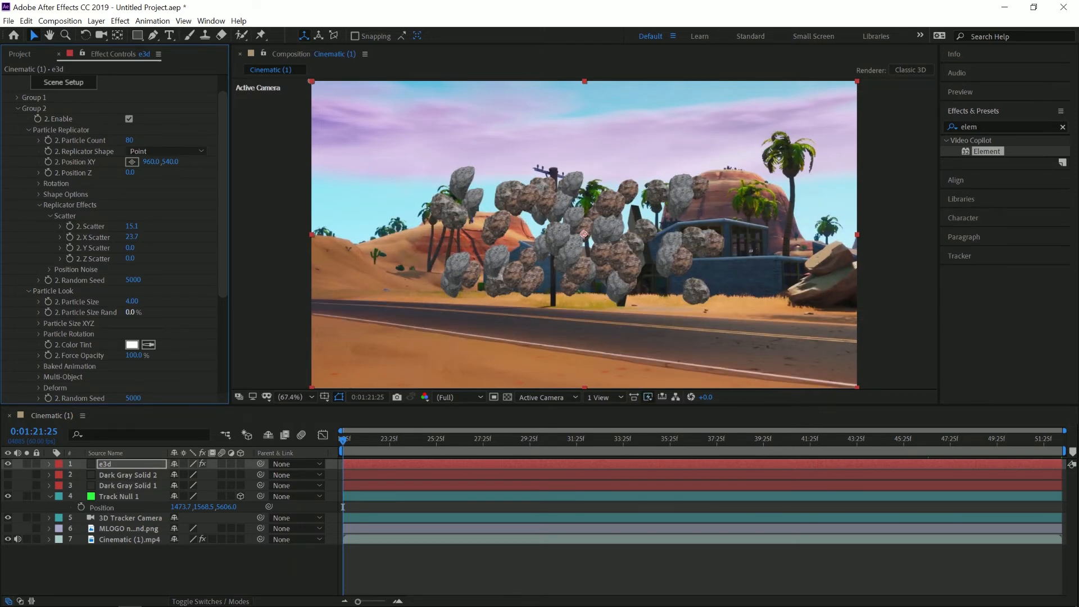
pyautogui.moveTo(132, 302); pyautogui.dragTo(136, 301)
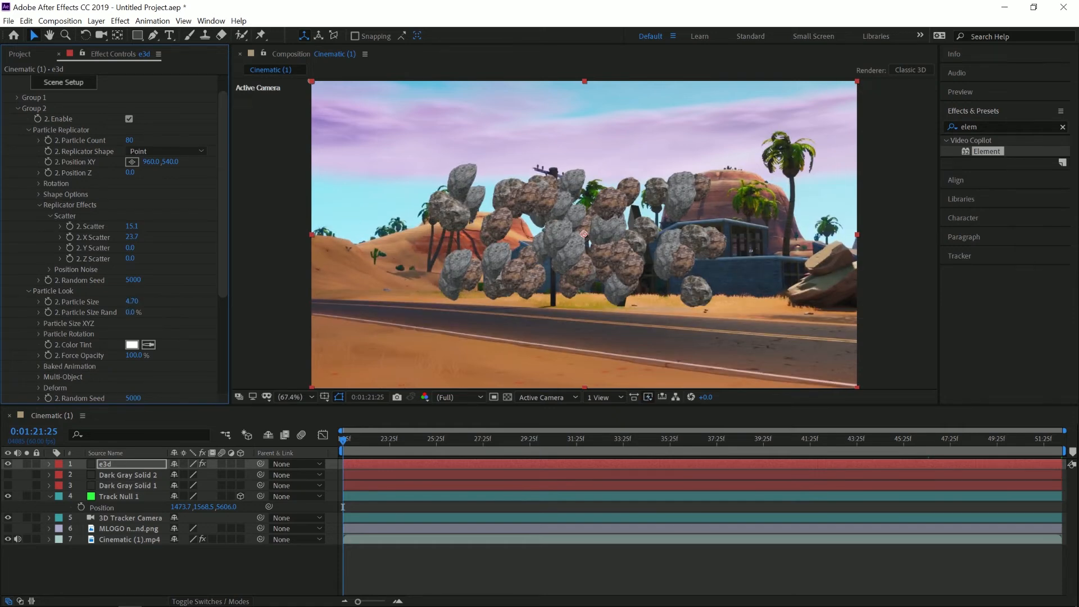
pyautogui.moveTo(129, 312); pyautogui.dragTo(173, 312)
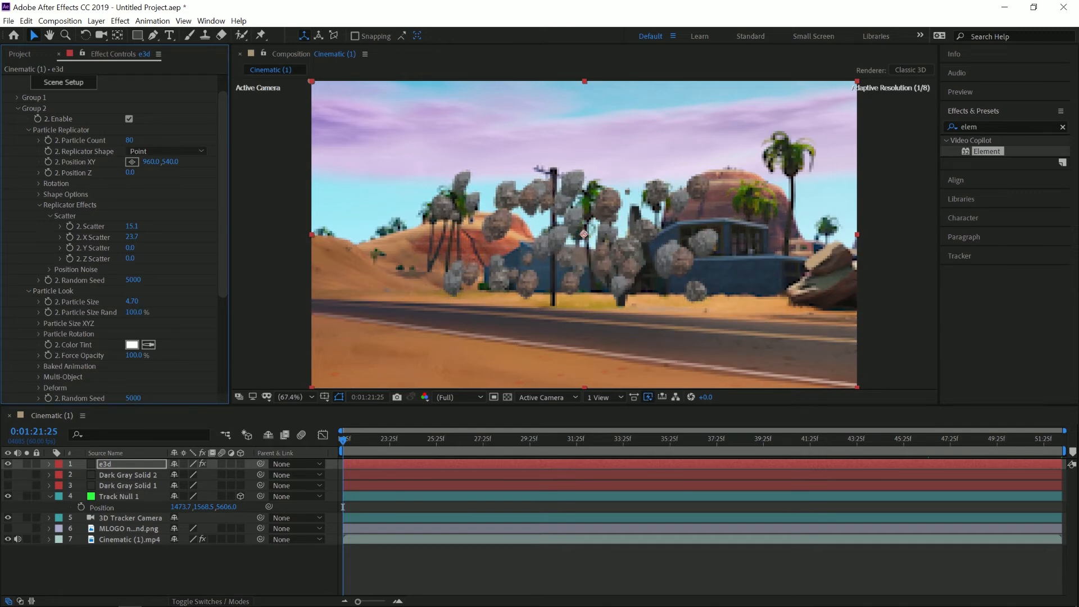
pyautogui.moveTo(132, 302); pyautogui.dragTo(127, 301)
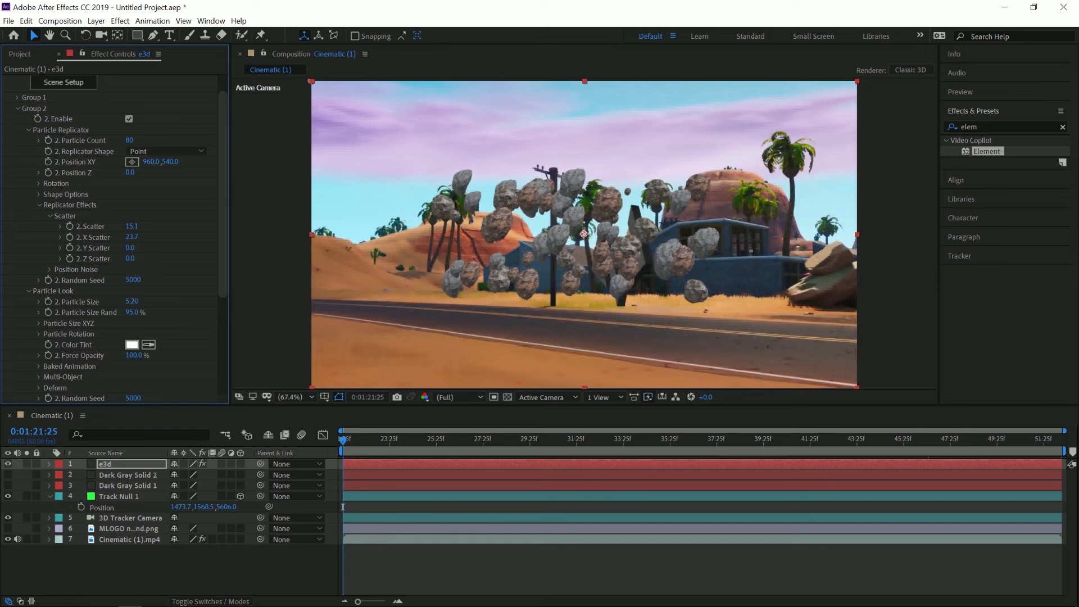
# Spread Group 2's rocks across the scene with Scatter 44.9, X Scatter 66.7, Y Scatter 13.7 and Z Scatter 42.6.
pyautogui.moveTo(129, 247)
pyautogui.mouseDown()
pyautogui.moveTo(139, 258)
pyautogui.moveTo(138, 226)
pyautogui.moveTo(131, 248)
pyautogui.moveTo(147, 257)
pyautogui.mouseUp()
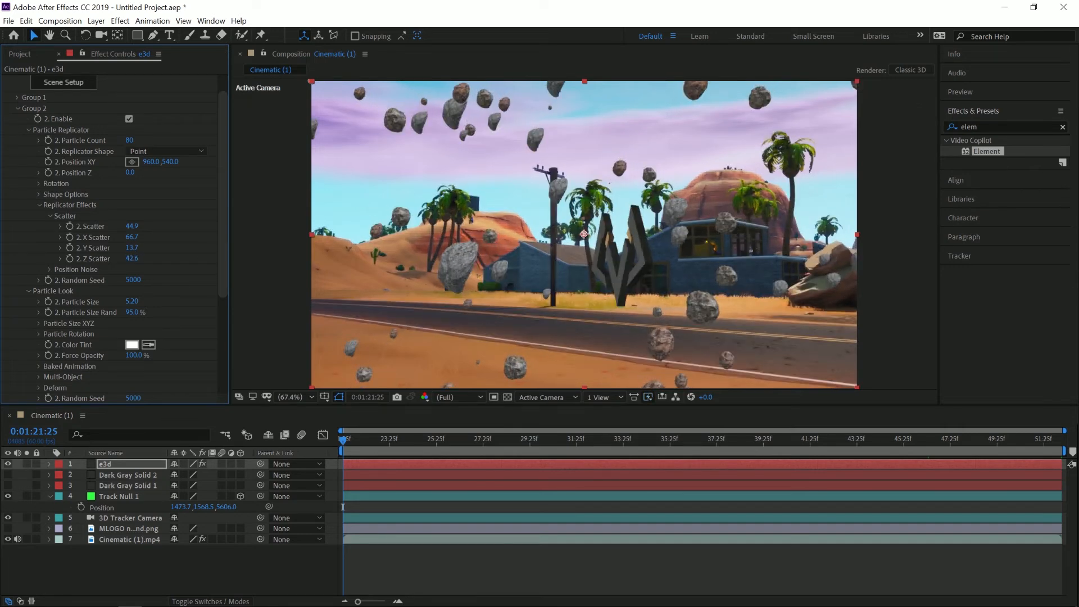
pyautogui.click(49, 215)
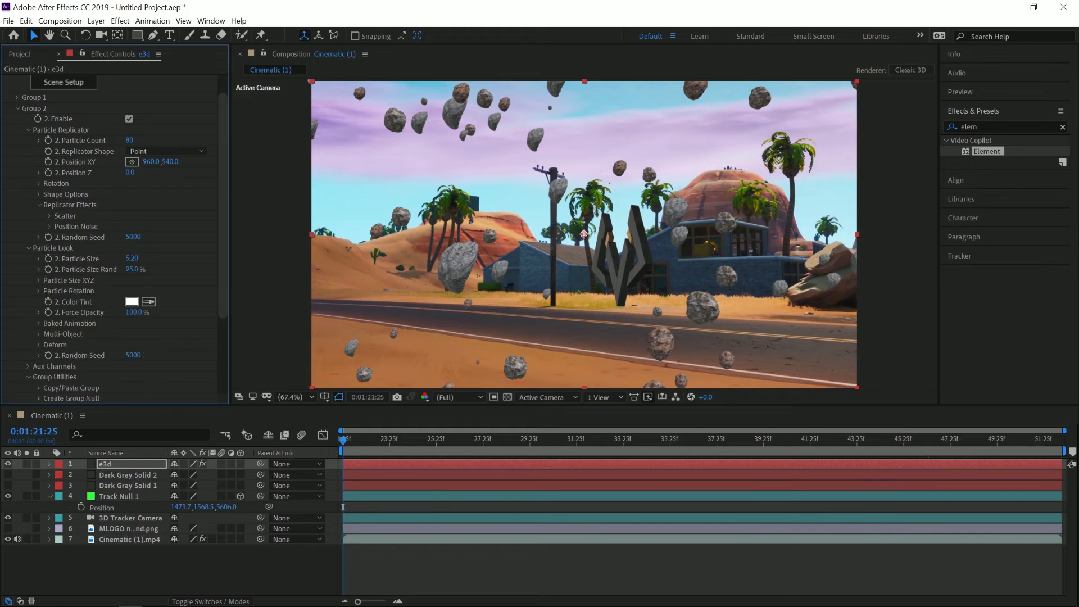
pyautogui.click(49, 226)
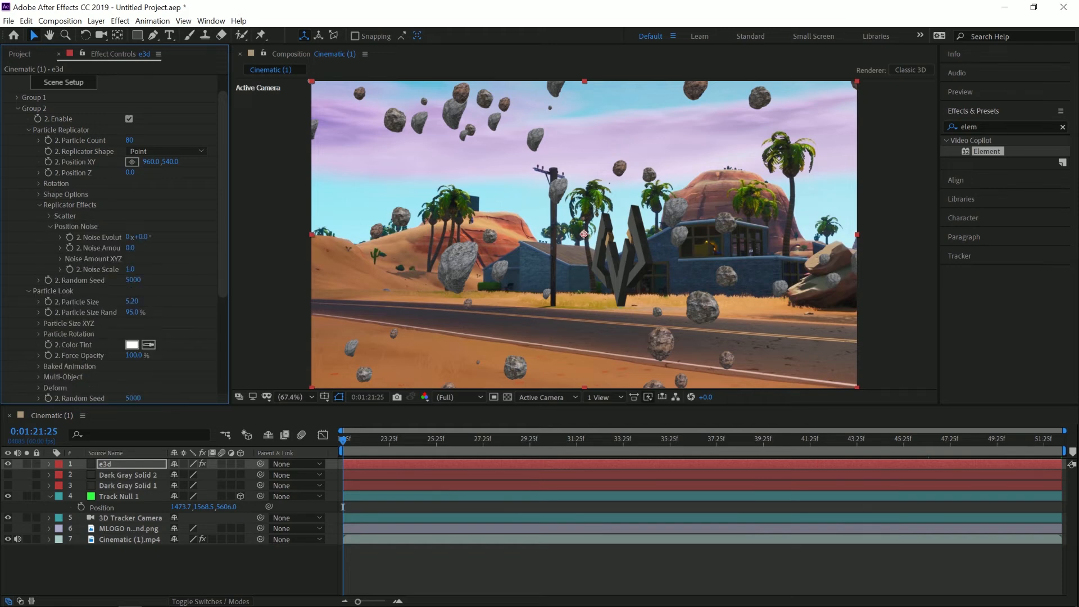
pyautogui.click(50, 226)
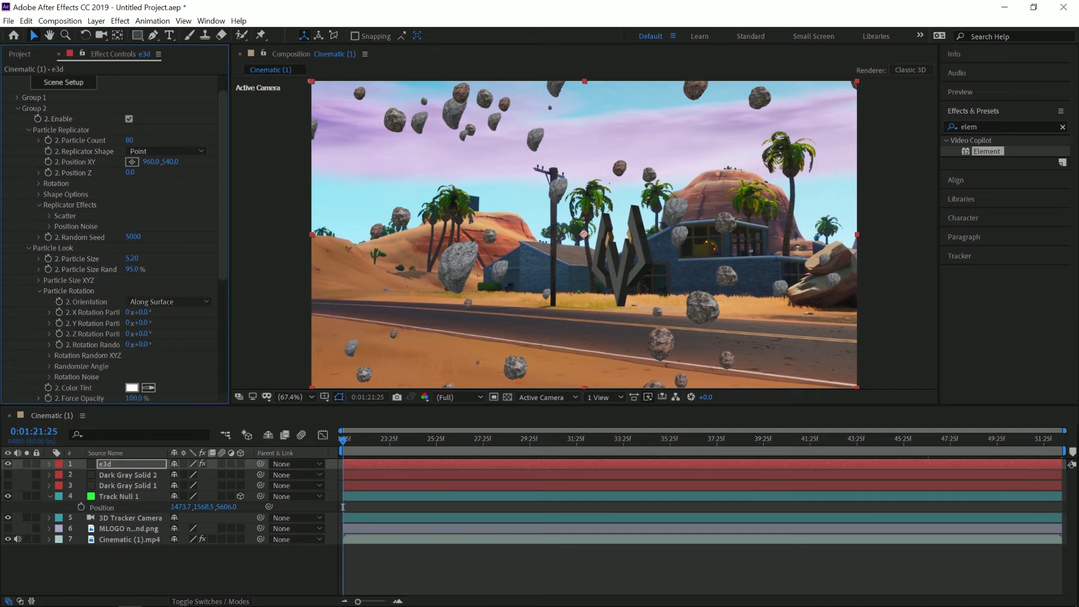
# Keyframe Group 2's particle Rotation Random from -5° at 0:01:21:25 to 36° at 0:01:52:12.
pyautogui.click(39, 291)
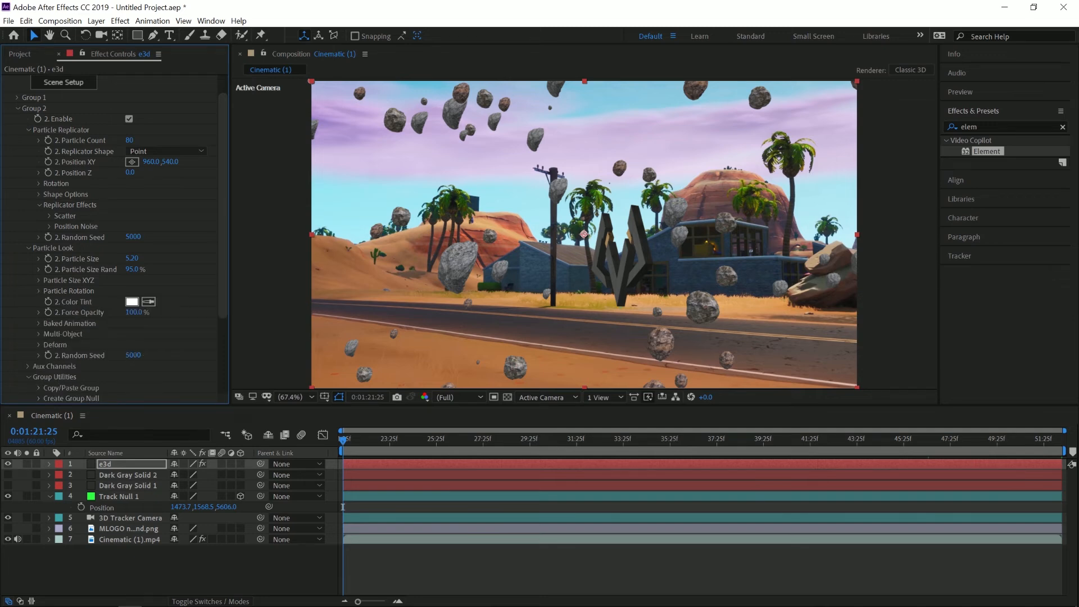
pyautogui.press('Return')
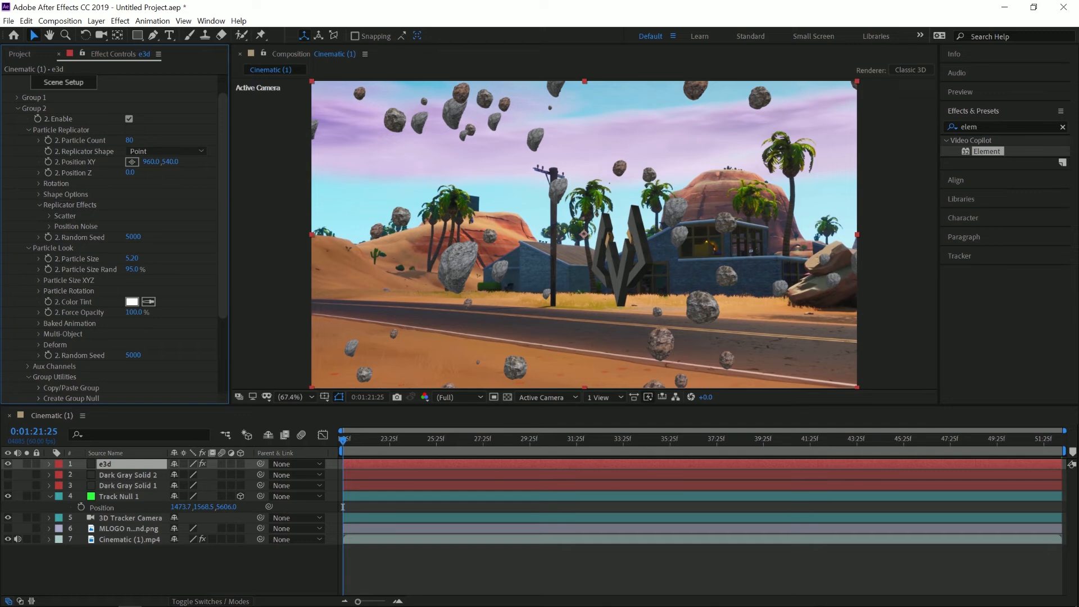
pyautogui.scroll(-1, 112, 242)
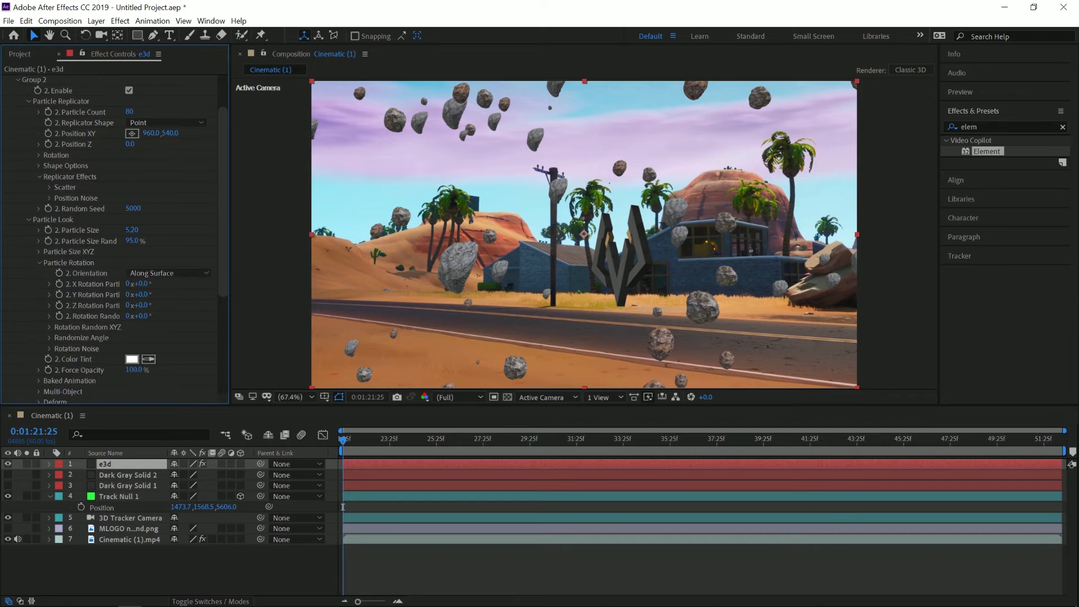
pyautogui.moveTo(141, 316)
pyautogui.mouseDown()
pyautogui.moveTo(233, 316)
pyautogui.moveTo(139, 316)
pyautogui.mouseUp()
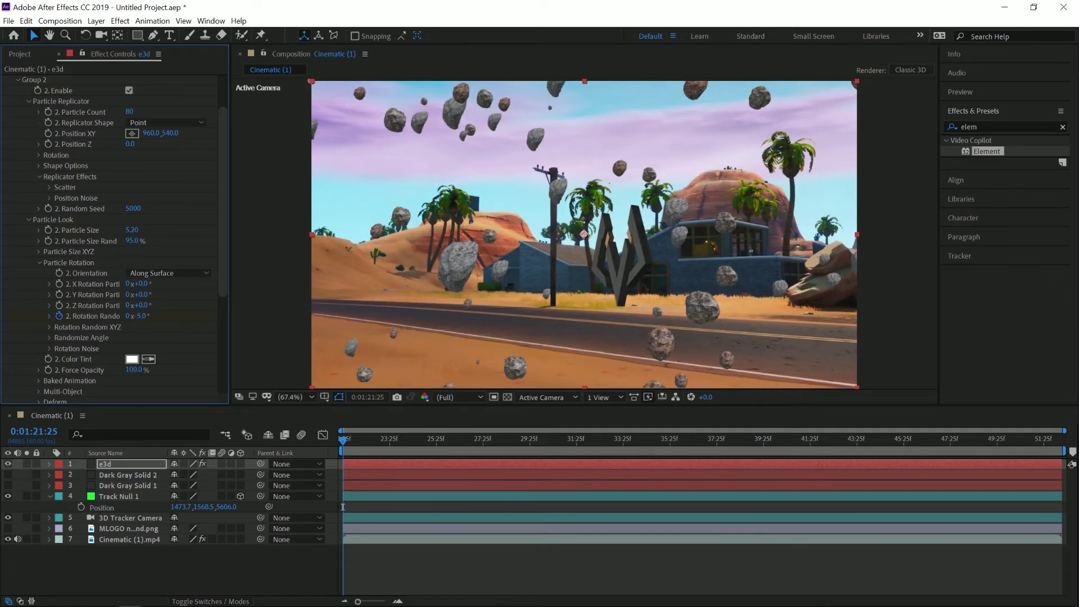
pyautogui.moveTo(343, 507); pyautogui.dragTo(1062, 507)
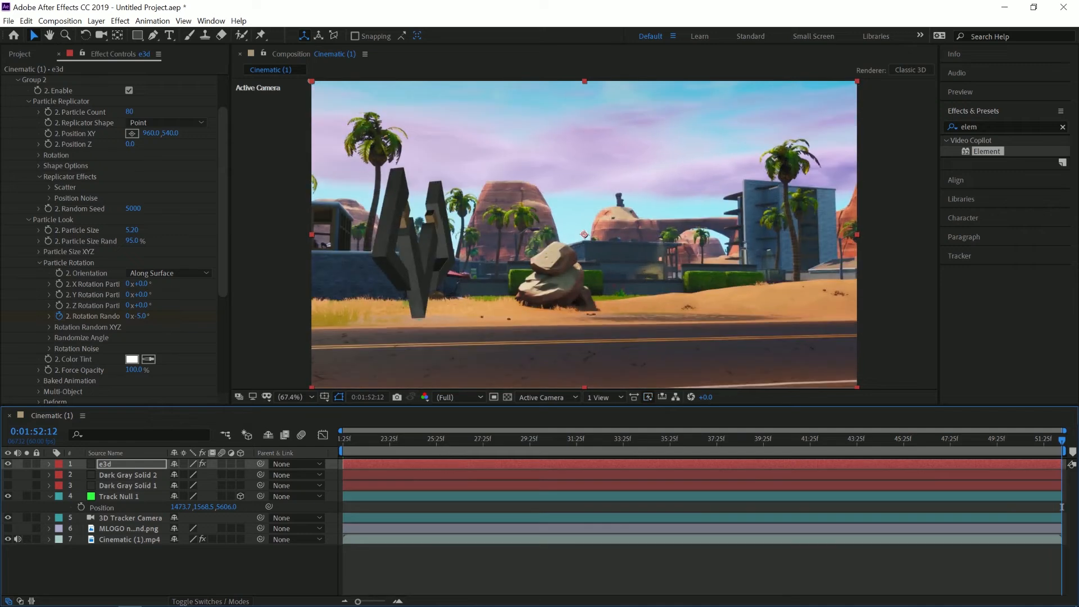
pyautogui.moveTo(141, 316); pyautogui.dragTo(175, 316)
# Check the rocks at 0:01:40:33 and set Scatter to 46.5, X Scatter to 70.1, Y Scatter to 13.4 and Z Scatter to 46.8.
pyautogui.moveTo(1062, 440); pyautogui.dragTo(789, 440)
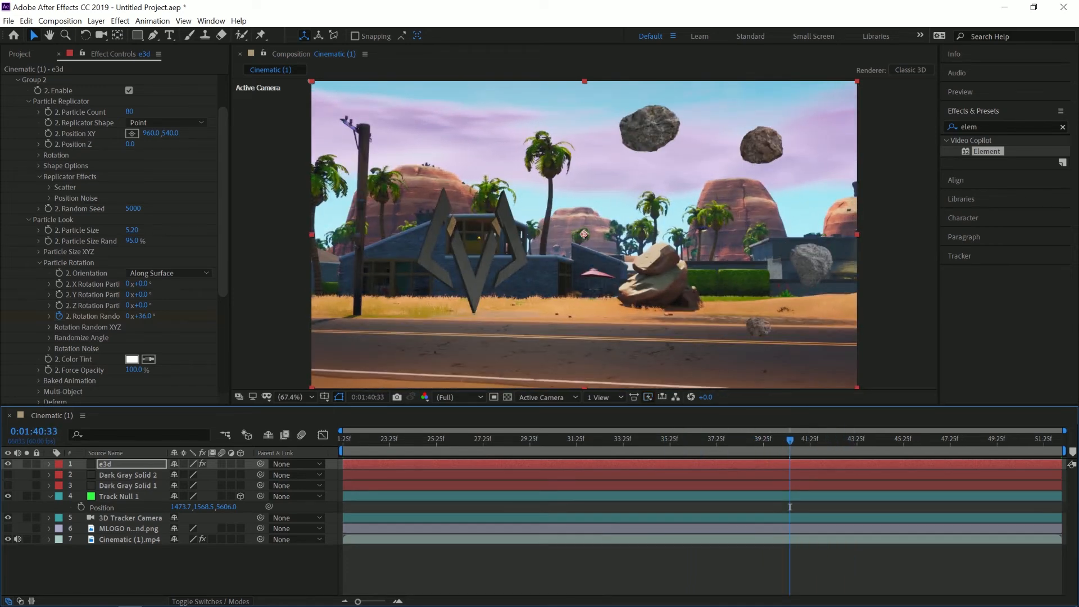
pyautogui.click(49, 187)
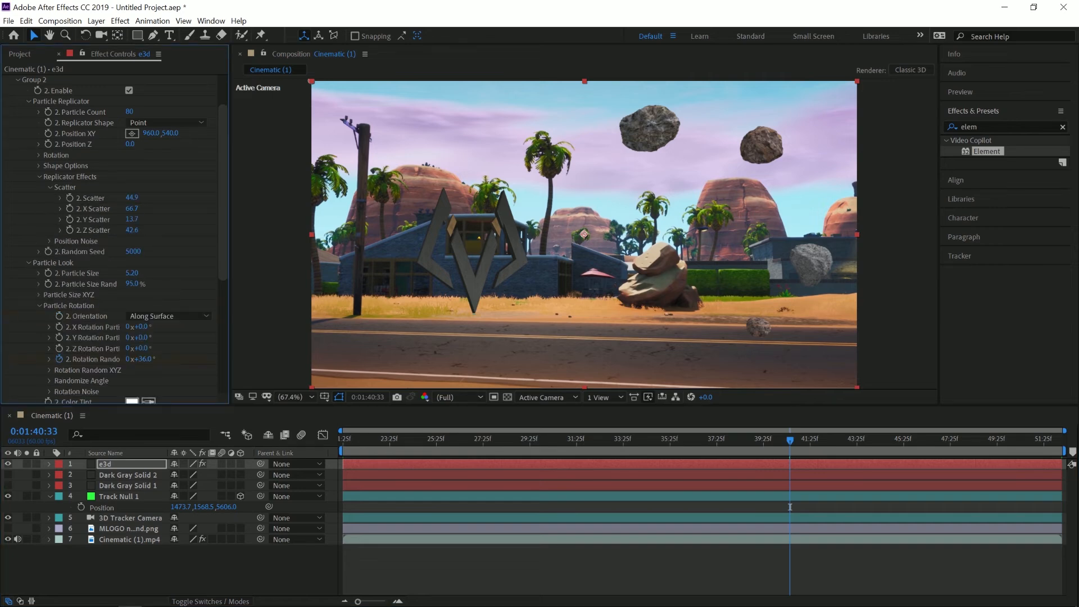
pyautogui.moveTo(131, 208)
pyautogui.mouseDown()
pyautogui.moveTo(125, 230)
pyautogui.moveTo(150, 208)
pyautogui.moveTo(141, 198)
pyautogui.mouseUp()
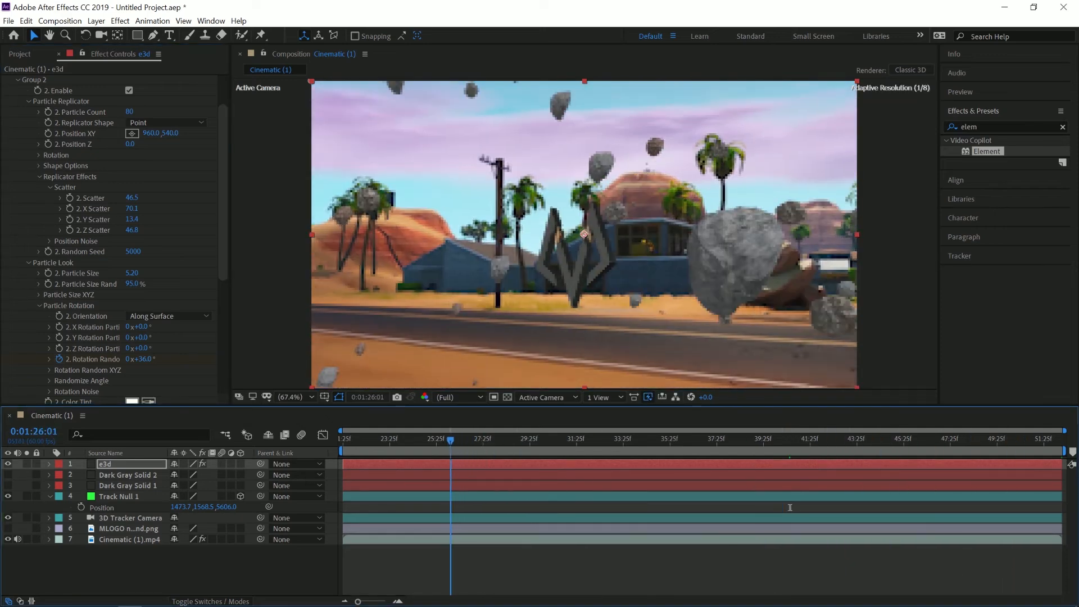
# Preview the rotating rocks across the tracked footage and return to 0:01:21:25.
pyautogui.moveTo(433, 440); pyautogui.dragTo(343, 440)
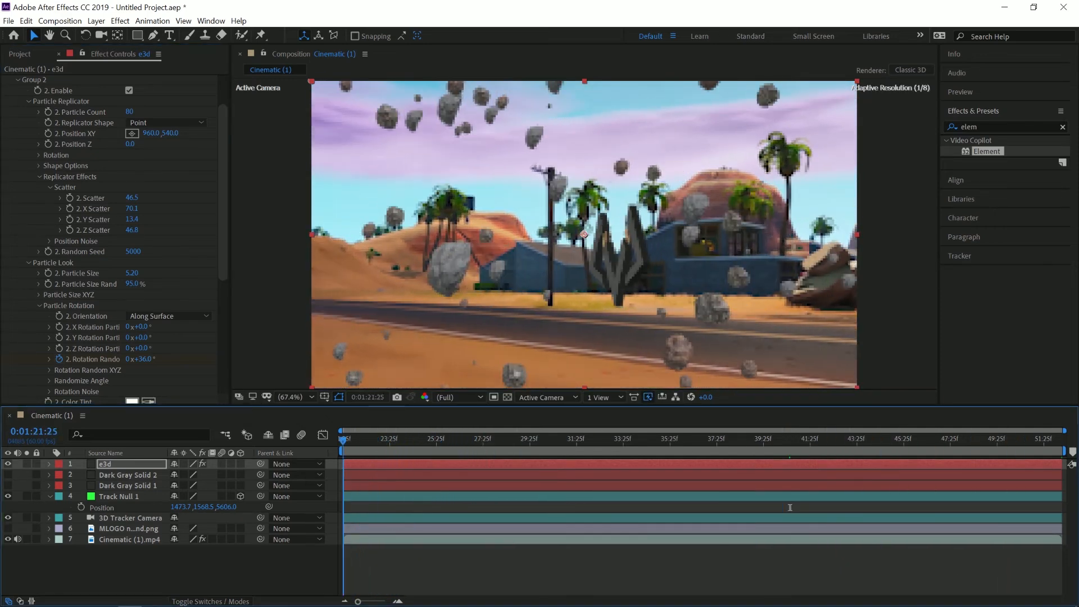
pyautogui.press('space')
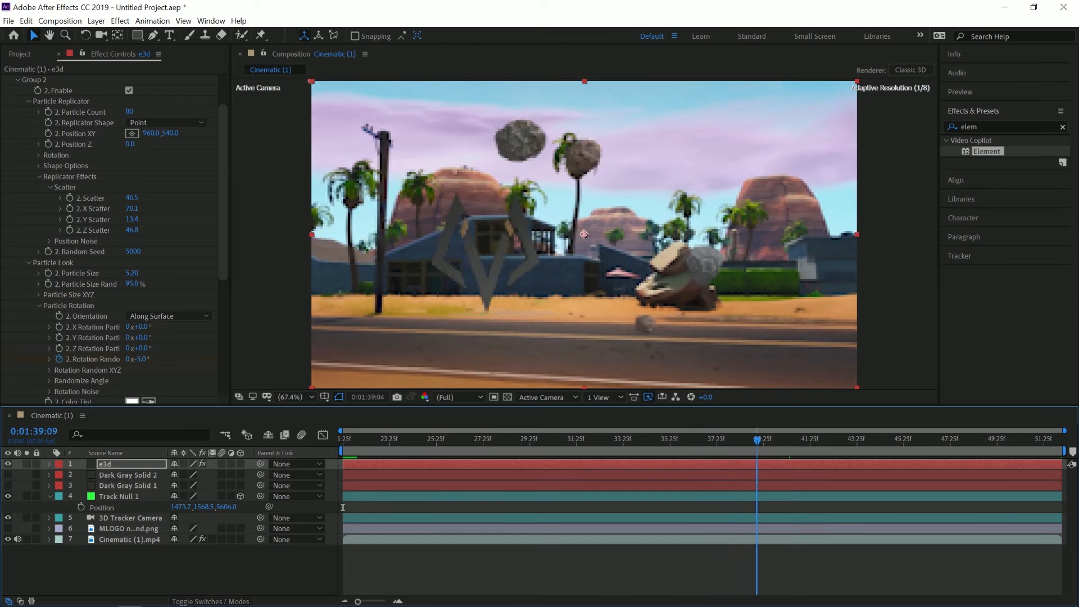
pyautogui.moveTo(841, 440); pyautogui.dragTo(343, 440)
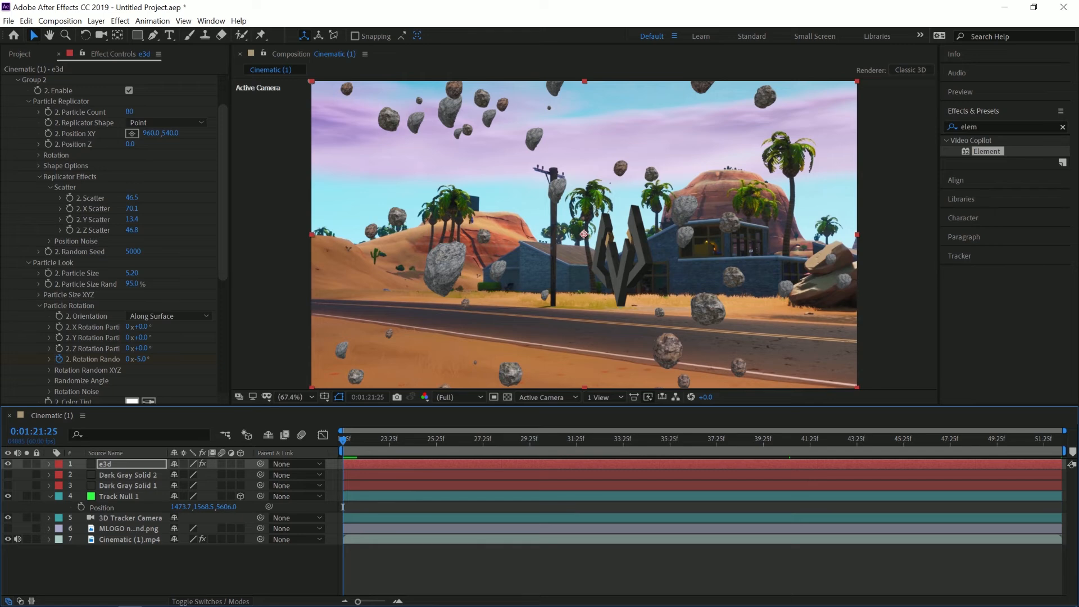
# Copy Track Null 1's X and Y position, 1473.7 and 1568.5, into Group 2's Position XY.
pyautogui.scroll(2, 112, 239)
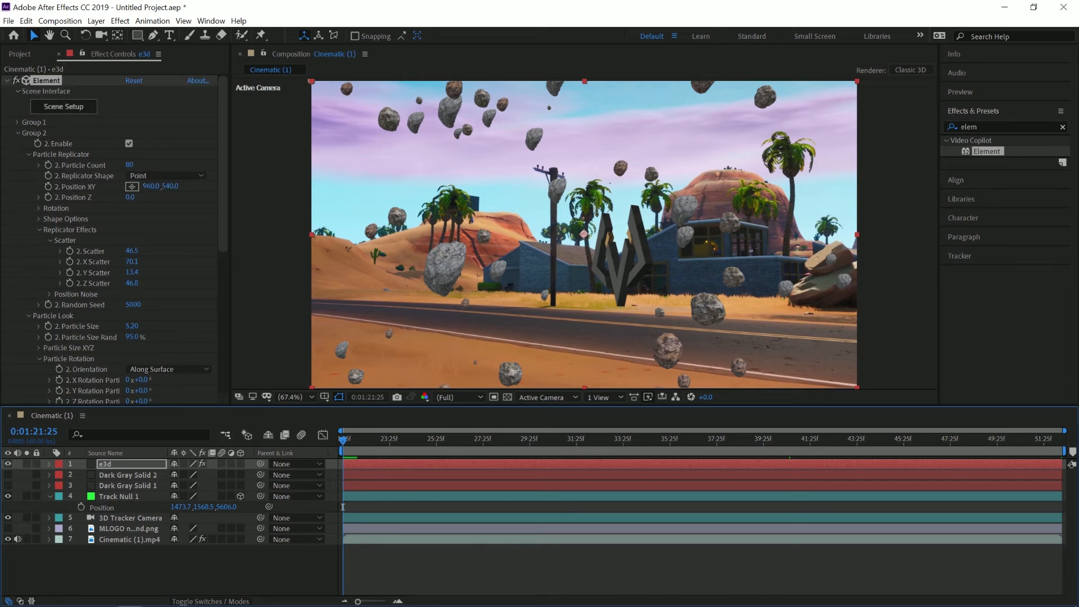
pyautogui.click(181, 506)
pyautogui.hotkey('ctrl', 'c')
pyautogui.click(152, 186)
pyautogui.hotkey('ctrl', 'v')
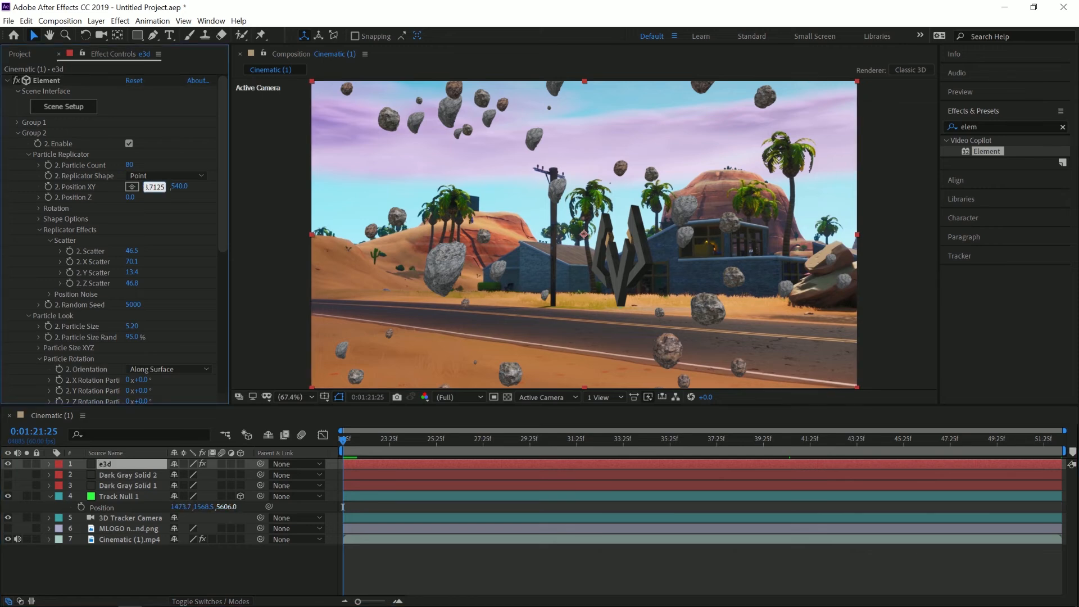
pyautogui.click(204, 507)
pyautogui.hotkey('ctrl', 'c')
pyautogui.click(178, 186)
pyautogui.hotkey('ctrl', 'v')
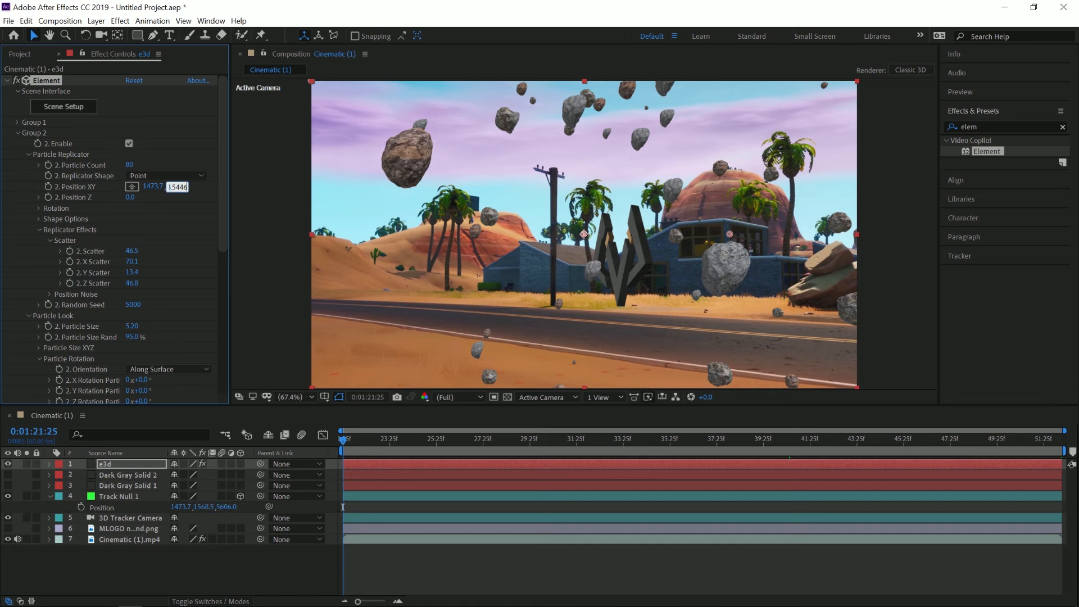
# Copy Track Null 1's Z position, 5606.0, into Group 2's Position Z.
pyautogui.click(227, 507)
pyautogui.hotkey('ctrl', 'c')
pyautogui.click(129, 198)
pyautogui.hotkey('ctrl', 'v')
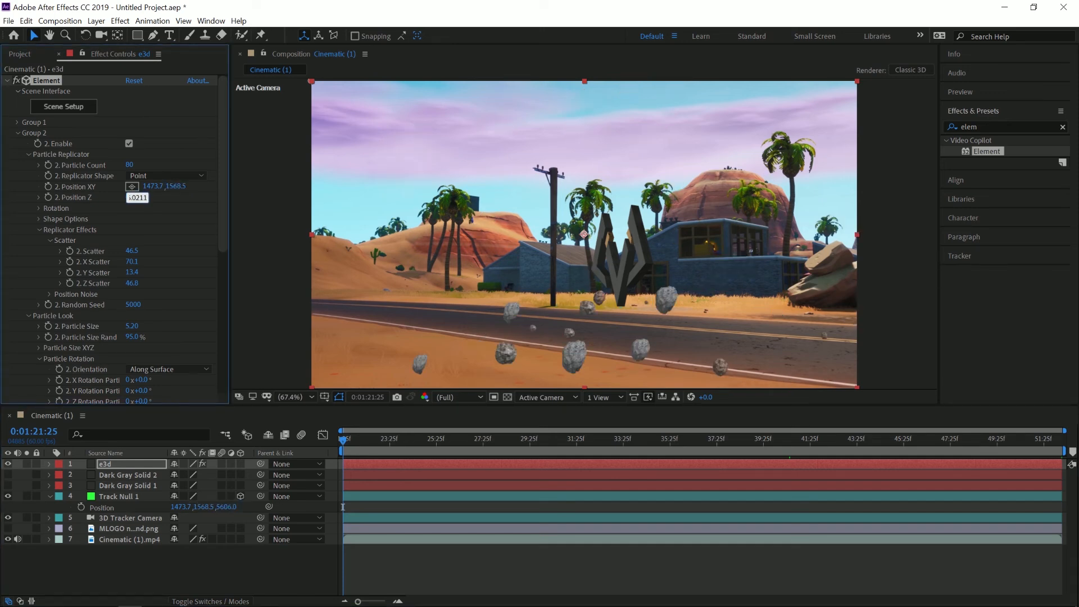
pyautogui.press('Return')
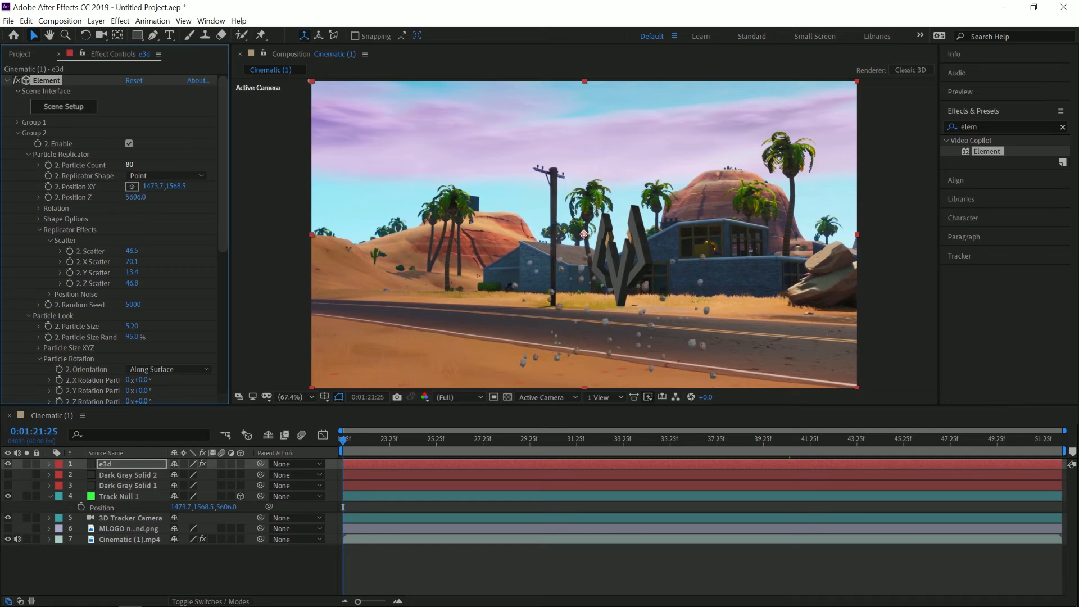
# Set Group 2's Particle Count to 197 and try Scatter values of 71.7 and 5.0.
pyautogui.moveTo(131, 165); pyautogui.dragTo(148, 165)
pyautogui.moveTo(132, 250); pyautogui.dragTo(149, 250)
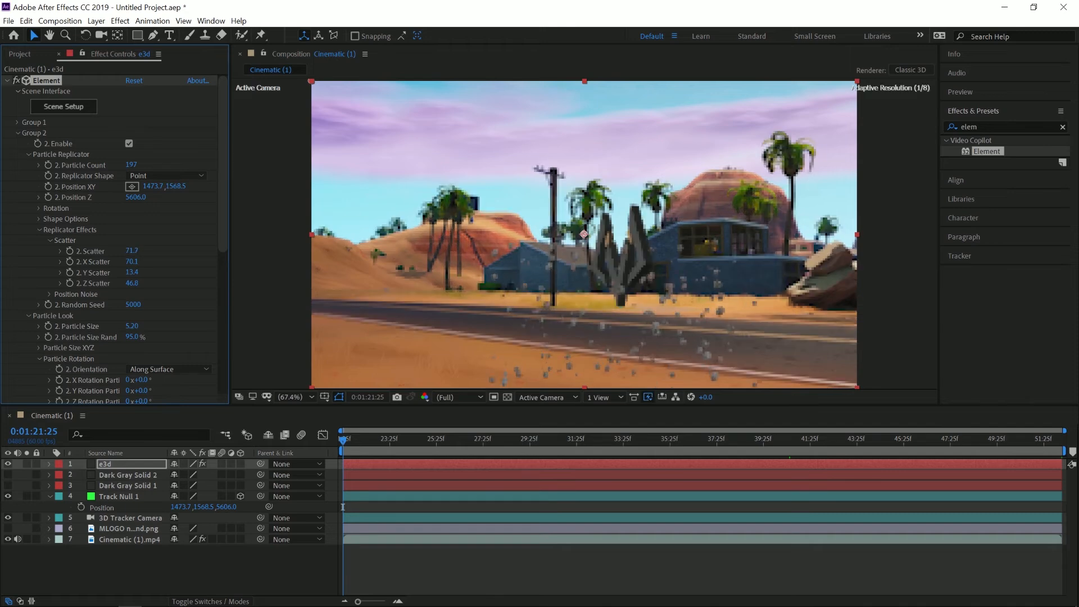
pyautogui.click(60, 250)
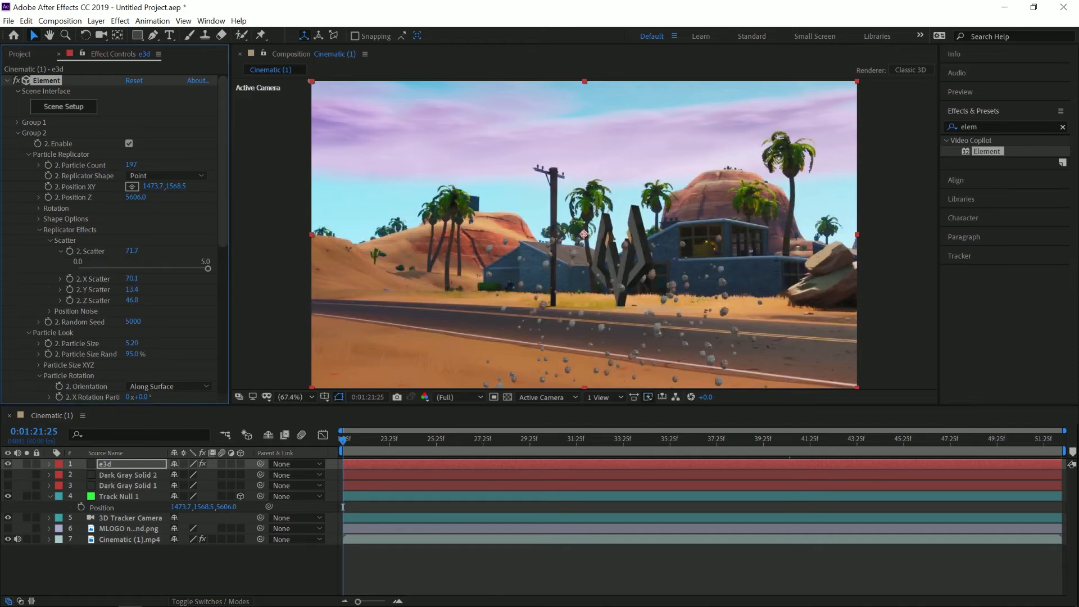
pyautogui.click(206, 269)
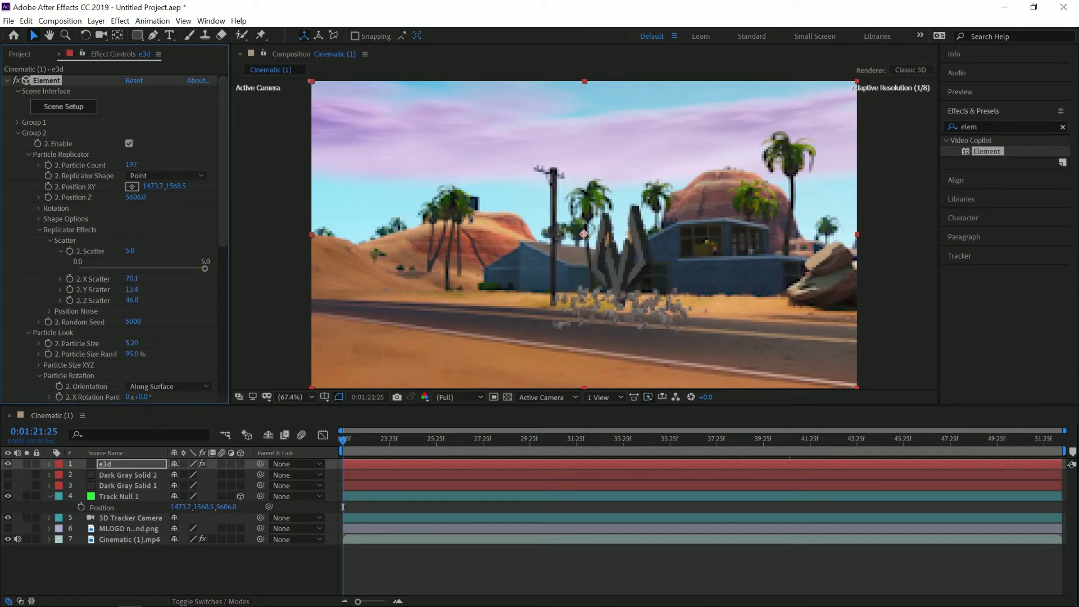
# Set Group 2's Scatter to 150, X Scatter to 110, Y Scatter to 120 and Z Scatter to 100.
pyautogui.click(130, 251)
pyautogui.write('150')
pyautogui.press('Return')
pyautogui.click(131, 278)
pyautogui.write('110')
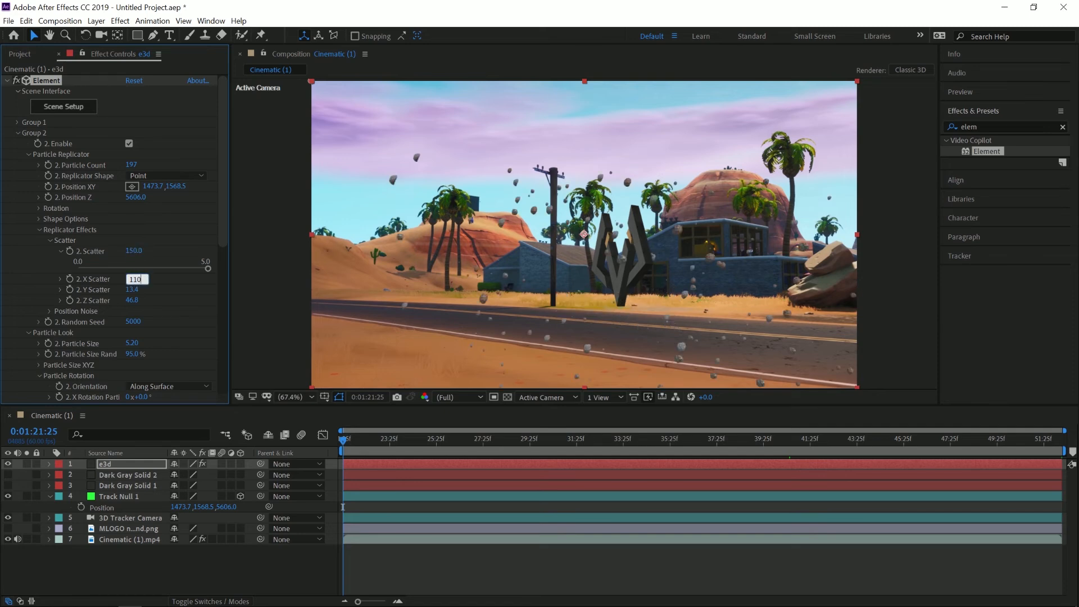
pyautogui.press('Return')
pyautogui.click(132, 289)
pyautogui.write('120')
pyautogui.press('Return')
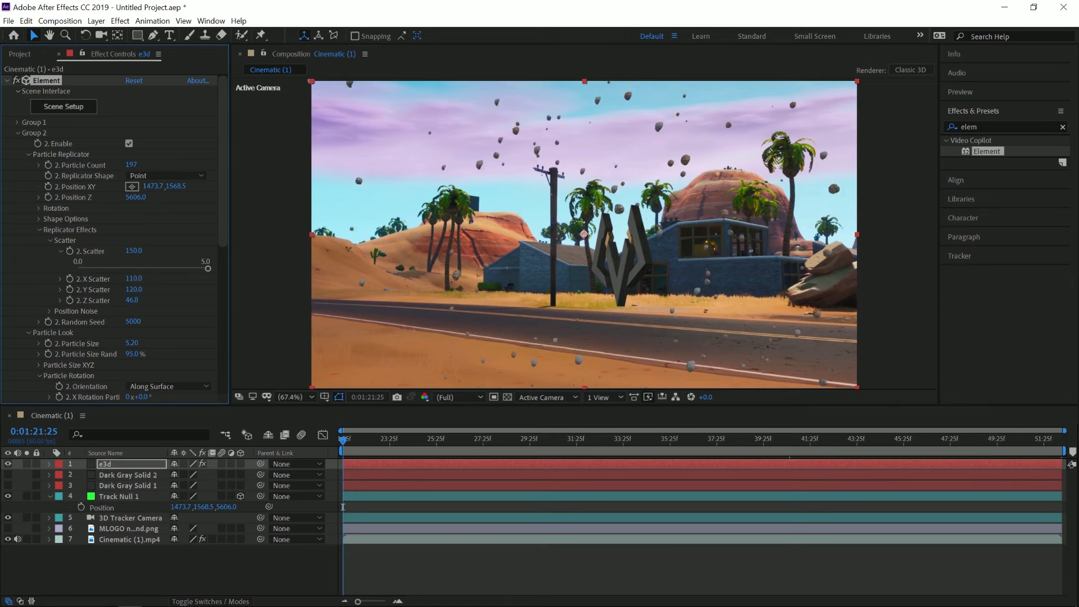
pyautogui.click(132, 301)
pyautogui.write('100')
pyautogui.press('Return')
# Set Group 2's Particle Size to 13.20, Y Scatter to 123.4 and Particle Size Random to 74%.
pyautogui.scroll(-1, 113, 236)
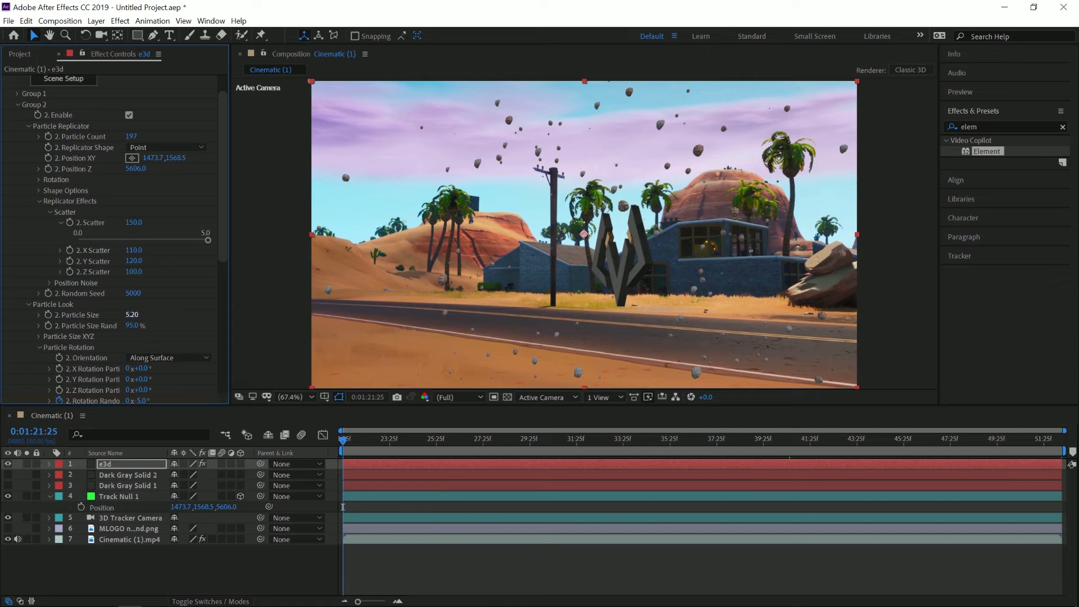
pyautogui.moveTo(131, 315); pyautogui.dragTo(102, 325)
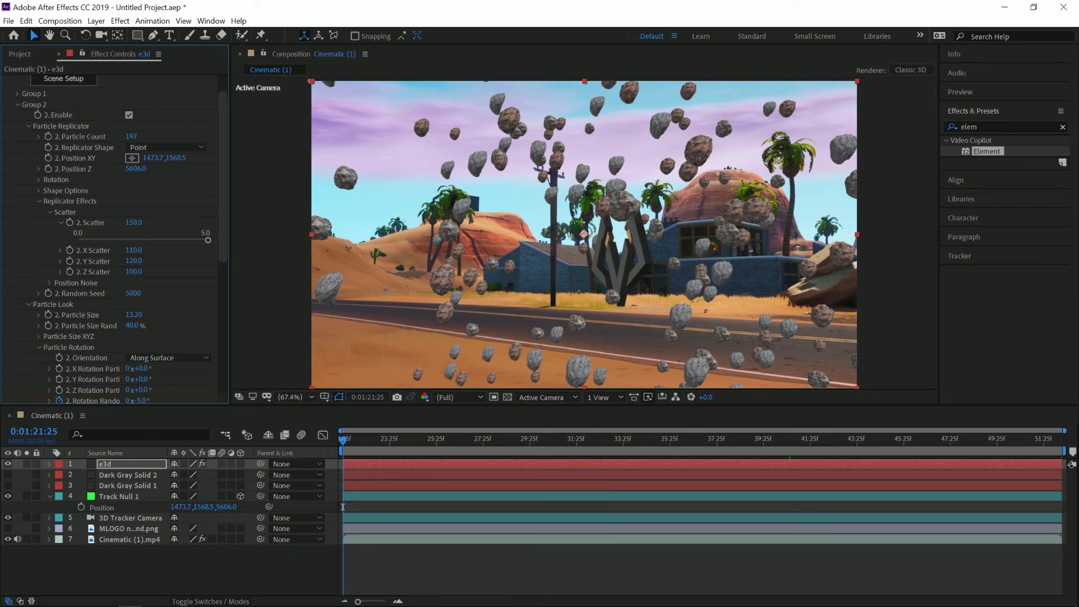
pyautogui.moveTo(133, 260); pyautogui.dragTo(136, 261)
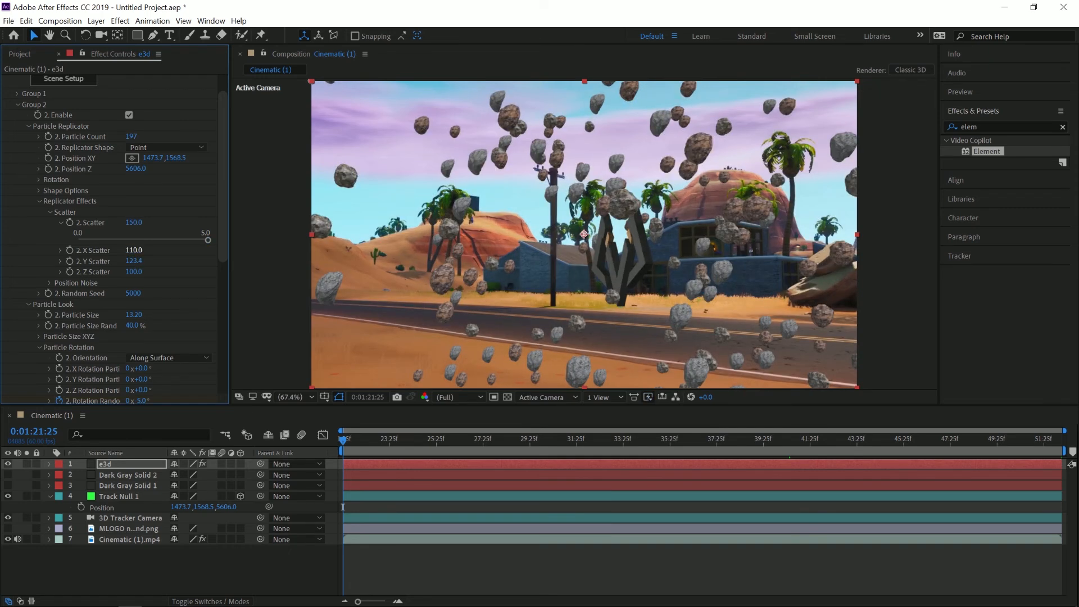
pyautogui.moveTo(131, 325); pyautogui.dragTo(151, 325)
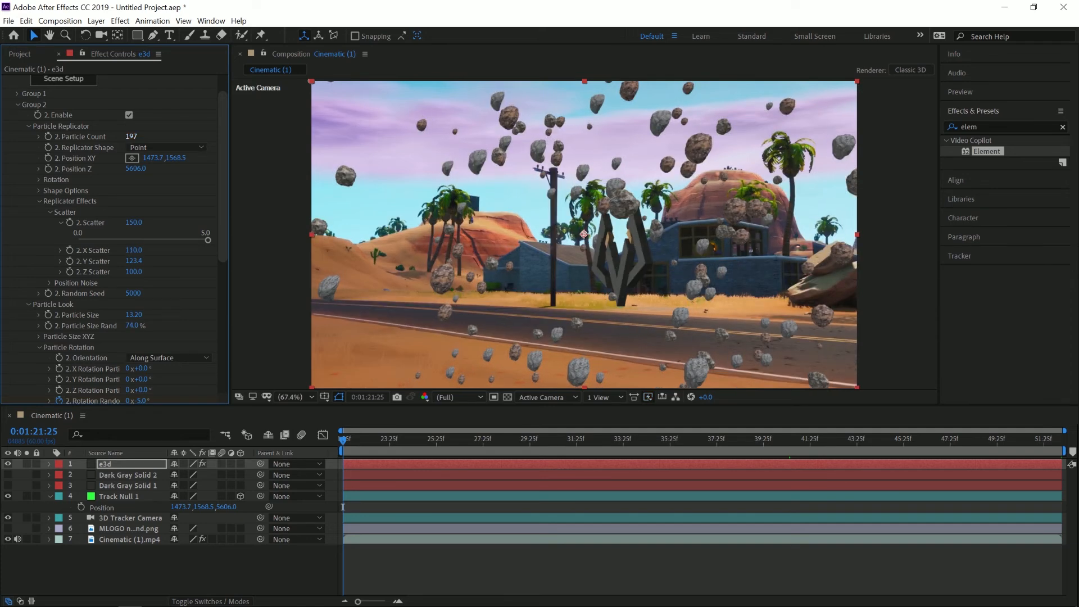
# Set Group 2's Particle Count to 128, Scatter to 164.3 and X Scatter to 179.3.
pyautogui.moveTo(131, 136); pyautogui.dragTo(92, 136)
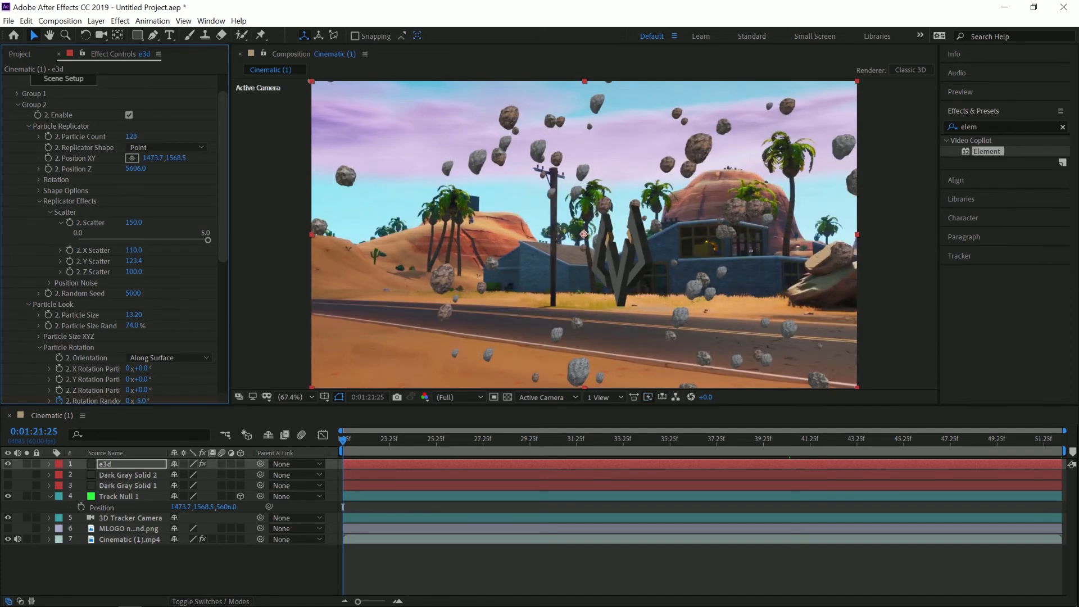
pyautogui.moveTo(133, 222); pyautogui.dragTo(141, 222)
pyautogui.moveTo(133, 250); pyautogui.dragTo(142, 249)
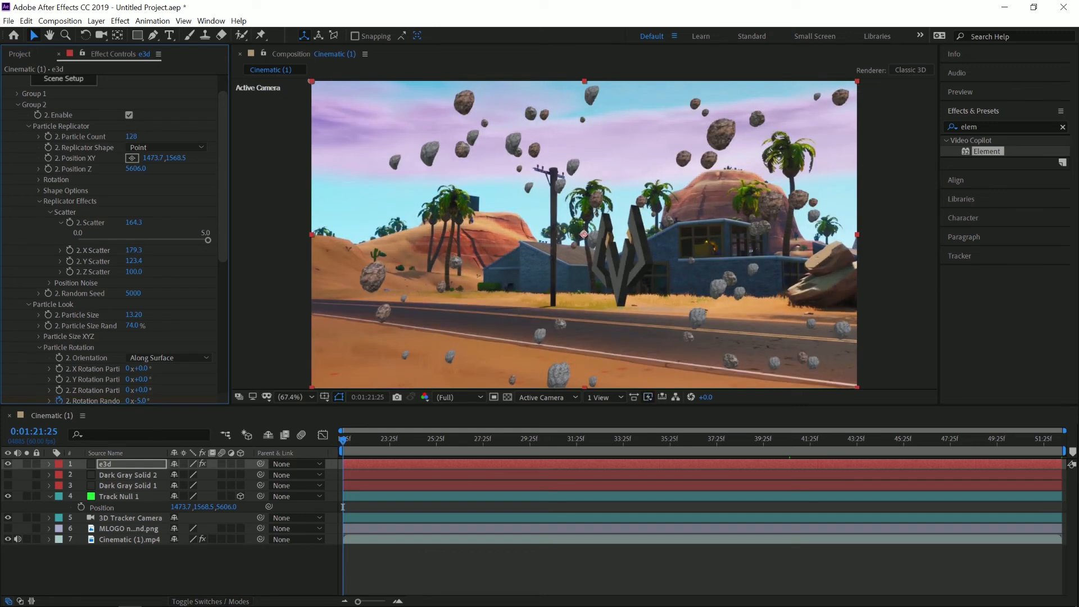
# Preview the enlarged, spread-out rocks across the footage and return to 0:01:21:25.
pyautogui.click(343, 507)
pyautogui.press('space')
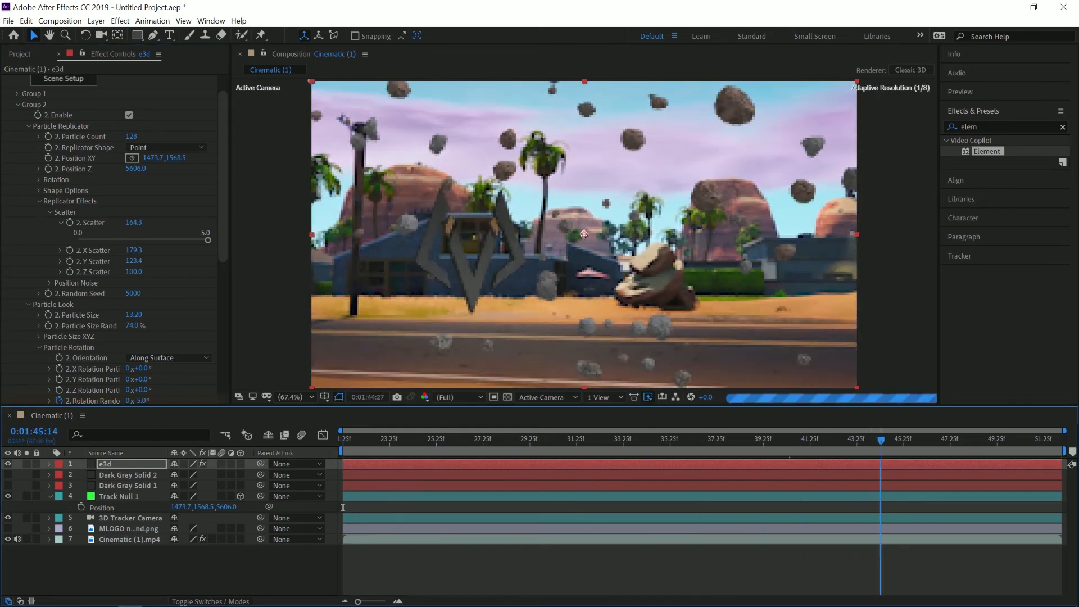
pyautogui.press('space')
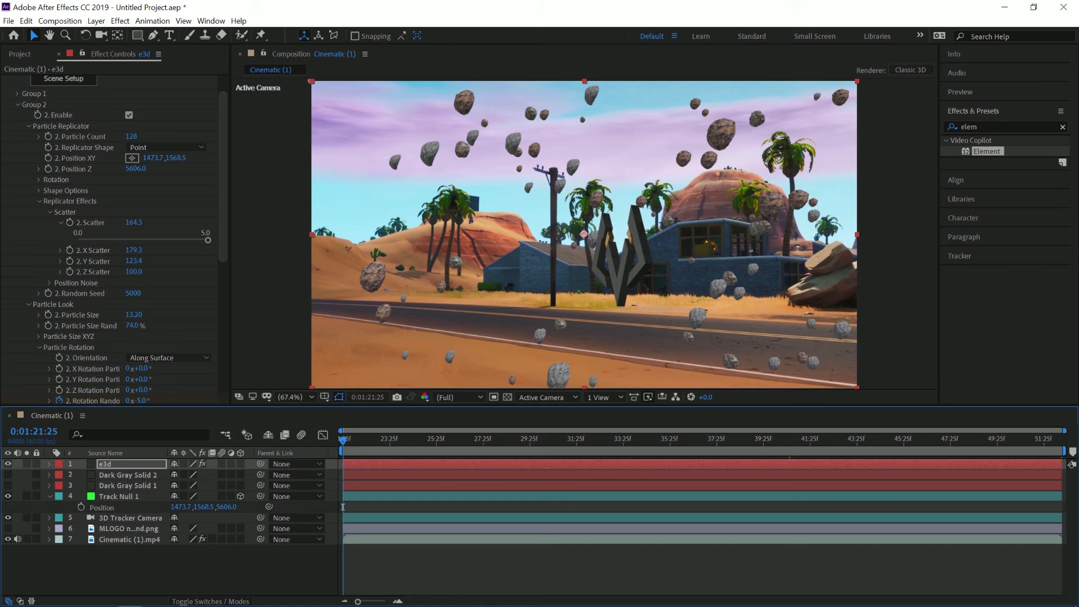
# Collapse Group 2's scatter, replicator and group settings in the Element effect.
pyautogui.click(49, 211)
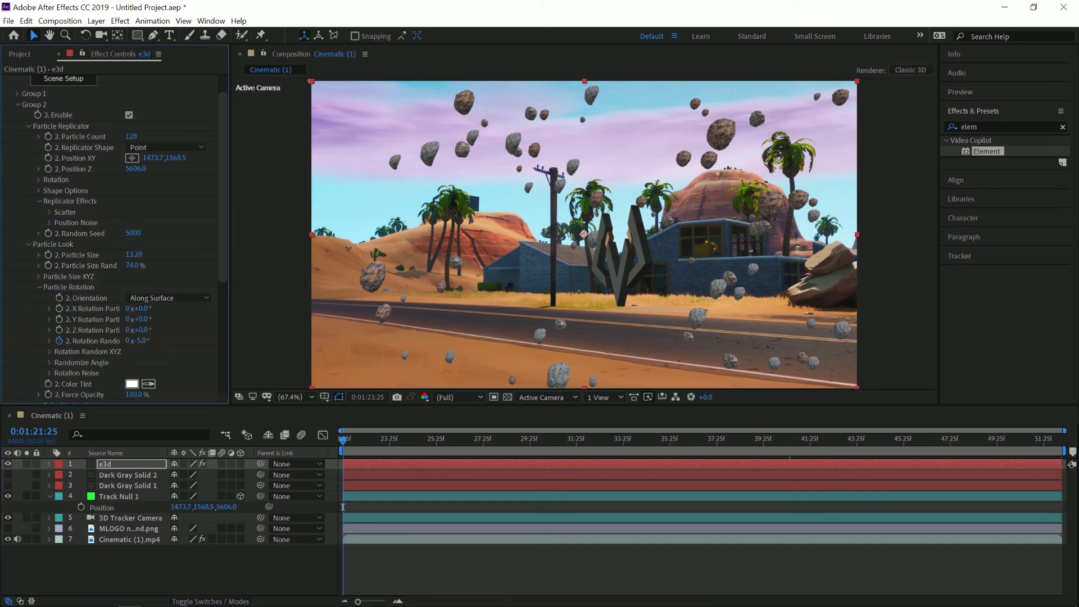
pyautogui.click(28, 125)
pyautogui.click(18, 105)
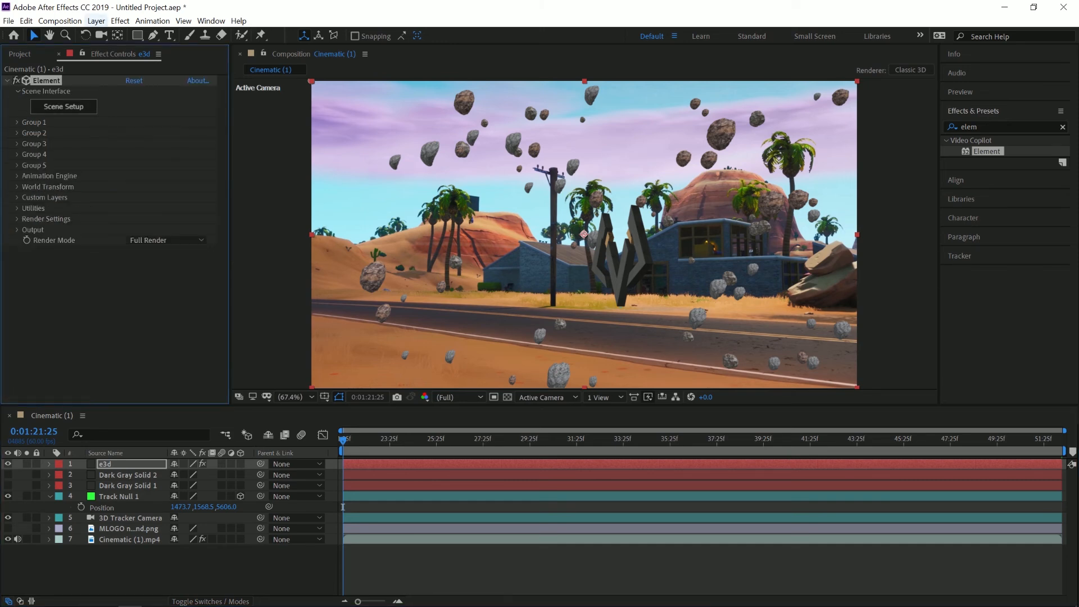
# Add a Spot light to the composition.
pyautogui.click(95, 21)
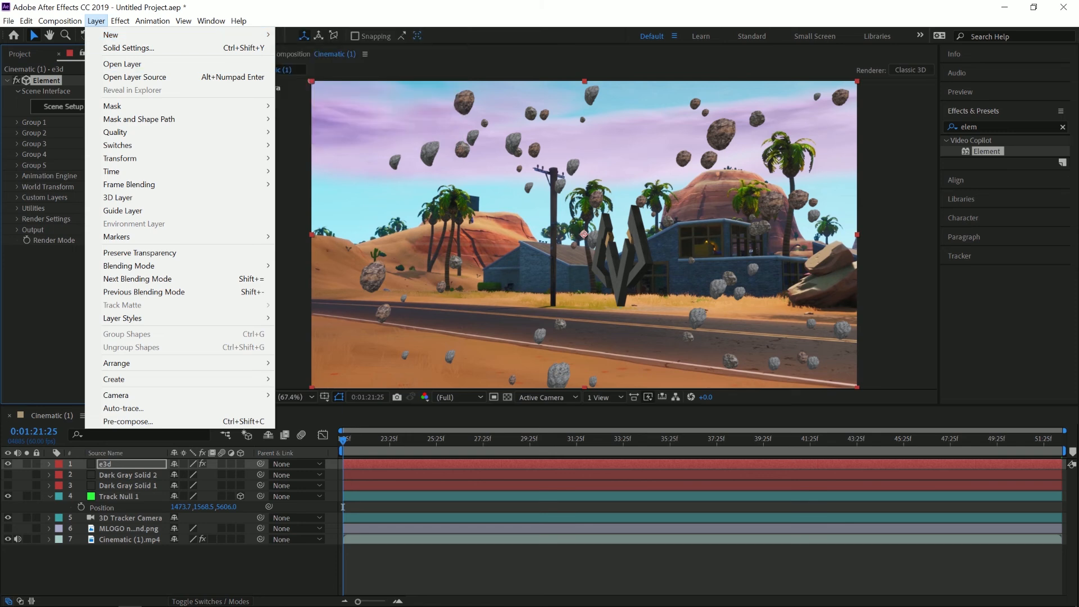
pyautogui.click(96, 21)
pyautogui.click(95, 20)
pyautogui.moveTo(129, 35)
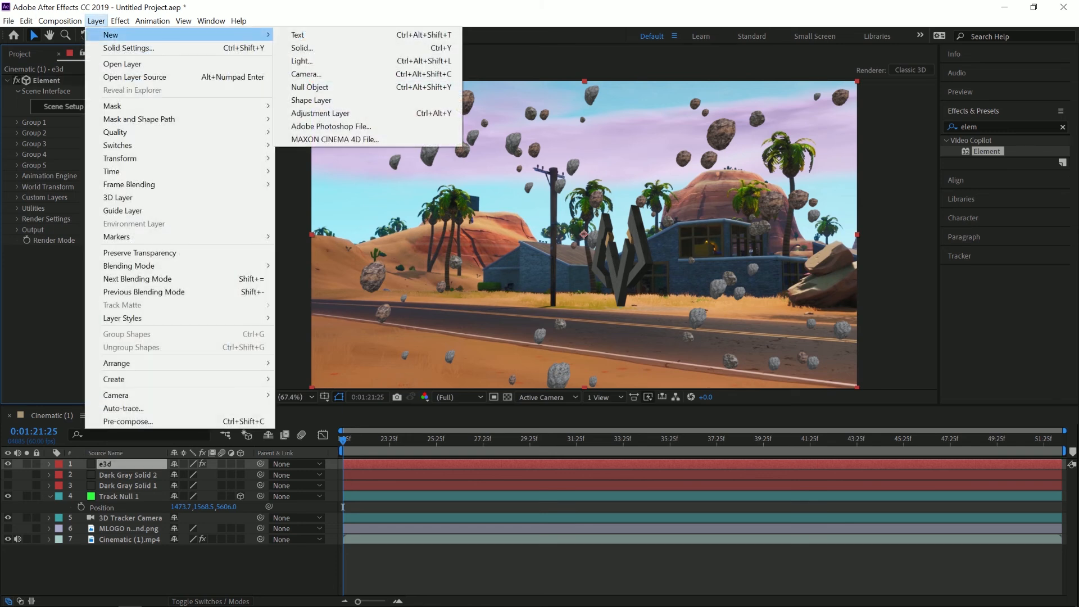
pyautogui.click(301, 60)
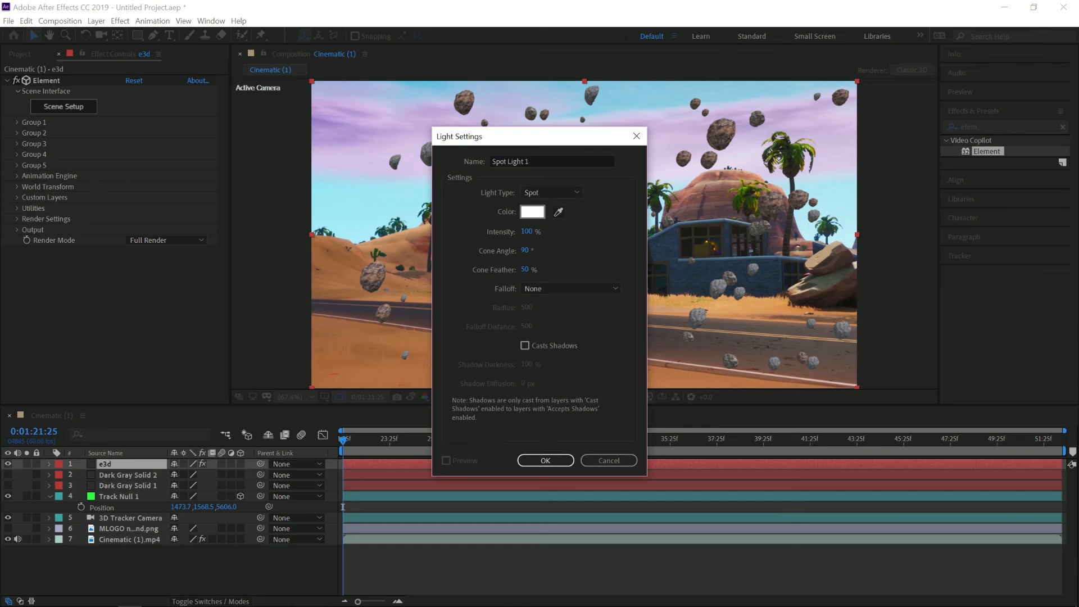
pyautogui.moveTo(534, 136); pyautogui.dragTo(804, 174)
pyautogui.click(821, 231)
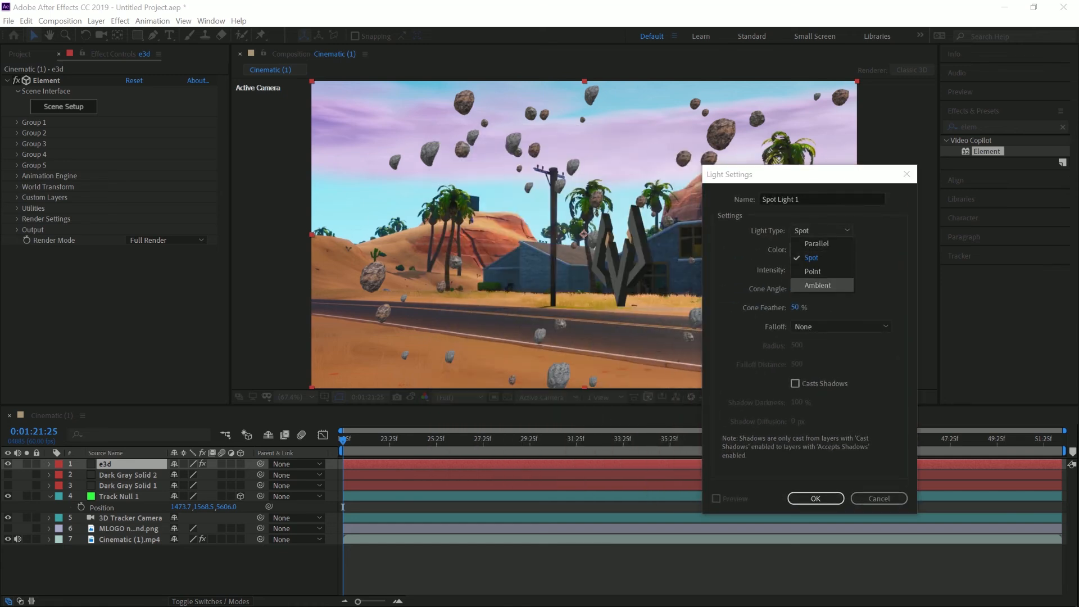
pyautogui.click(813, 271)
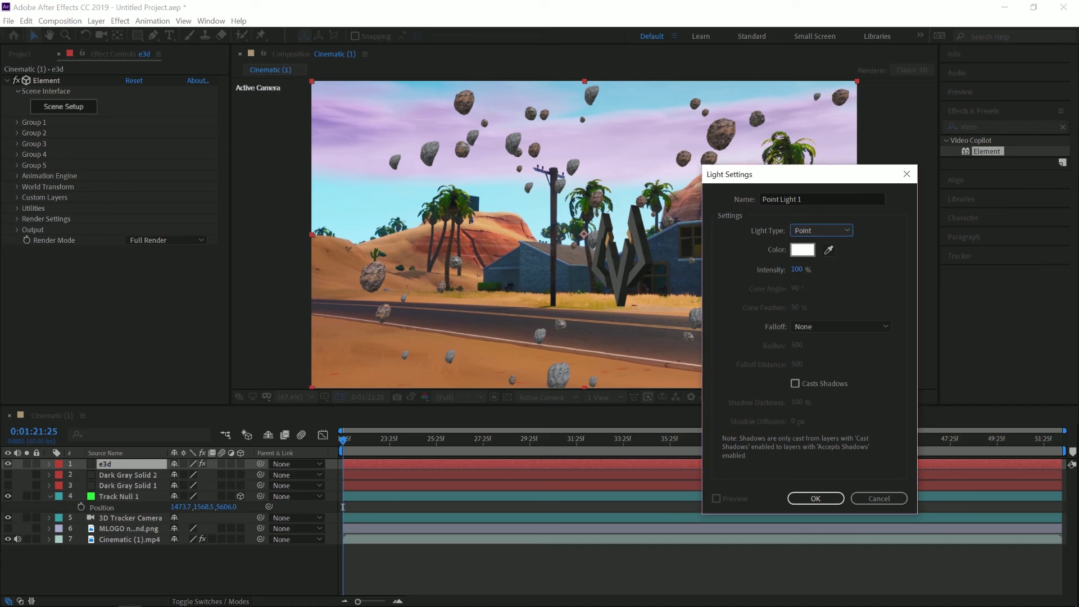
pyautogui.click(821, 230)
pyautogui.click(813, 261)
pyautogui.press('Return')
# Move the spot light beside the large rock pile, preview its lighting across the footage and return to 0:01:21:25.
pyautogui.moveTo(620, 200); pyautogui.dragTo(808, 237)
pyautogui.press('space')
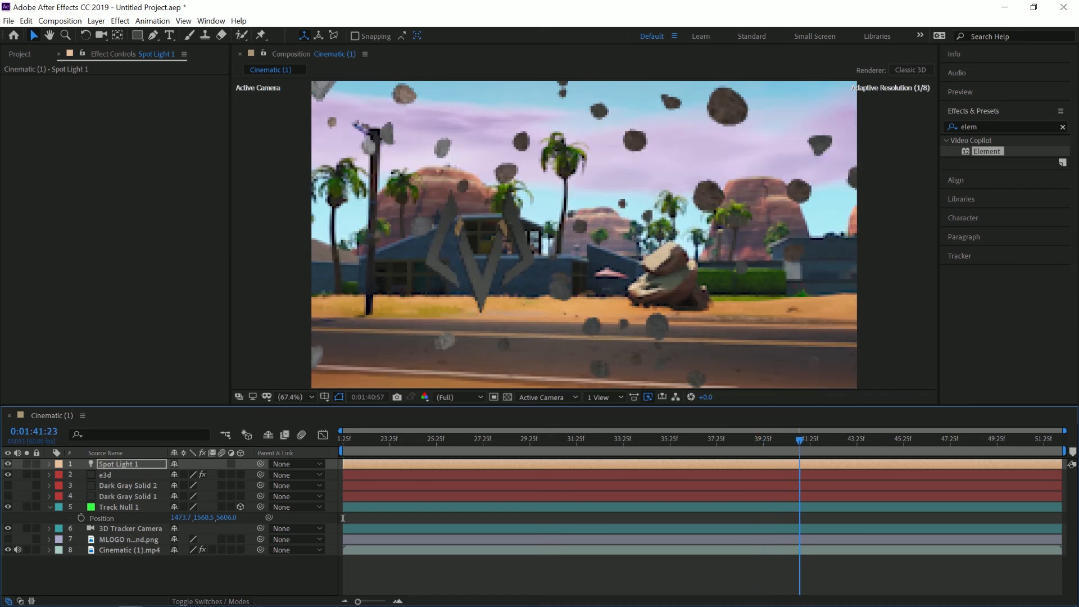
pyautogui.press('space')
pyautogui.press('space')
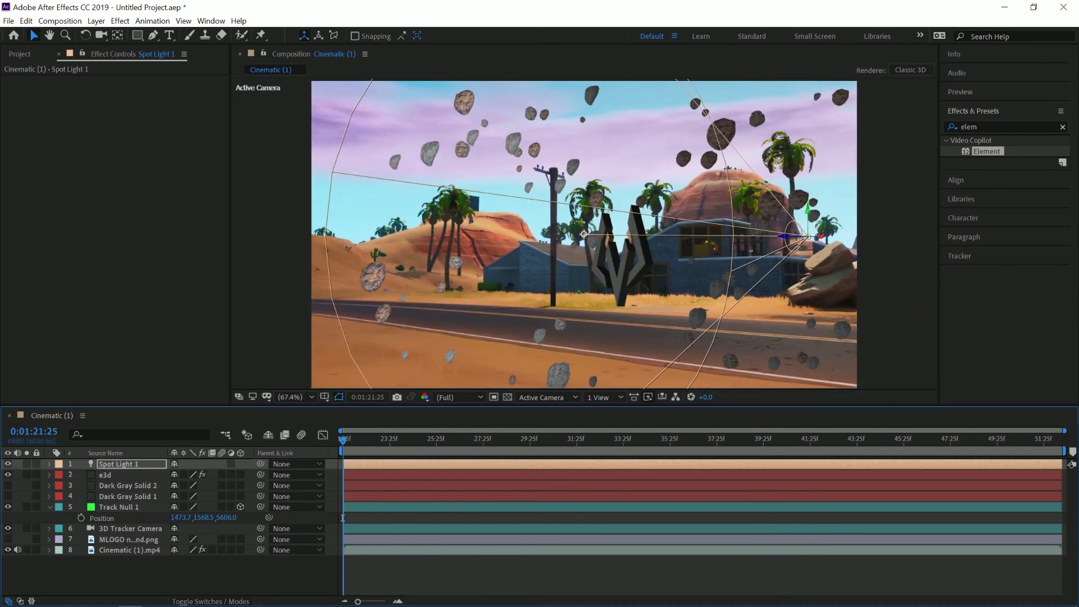
# Try shifting the spot light's point of interest, undo the shift and delete the light.
pyautogui.moveTo(584, 234); pyautogui.dragTo(458, 238)
pyautogui.hotkey('ctrl', 'z')
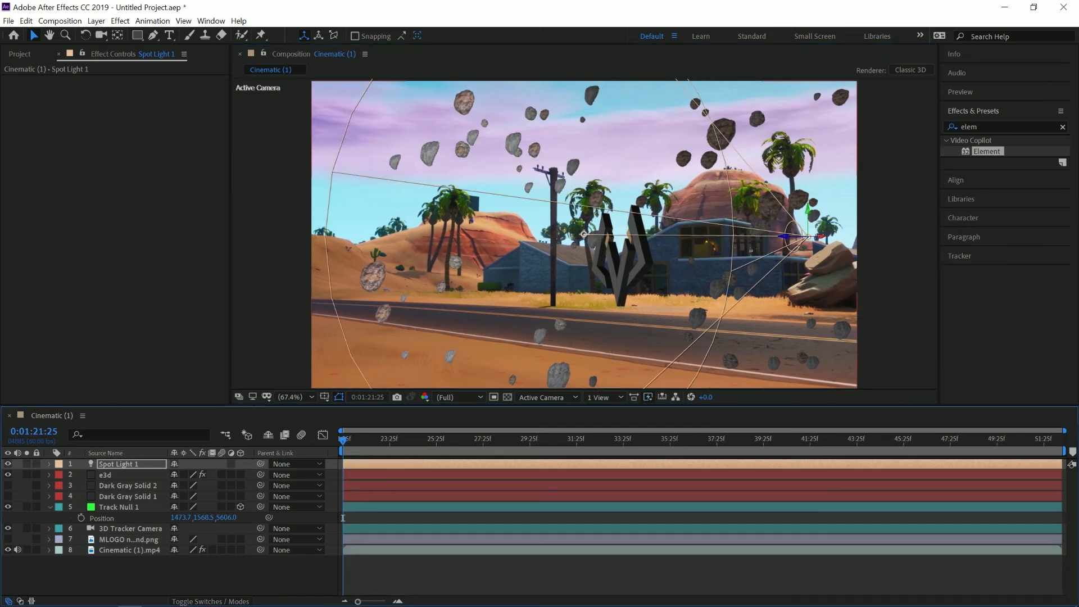
pyautogui.press('Delete')
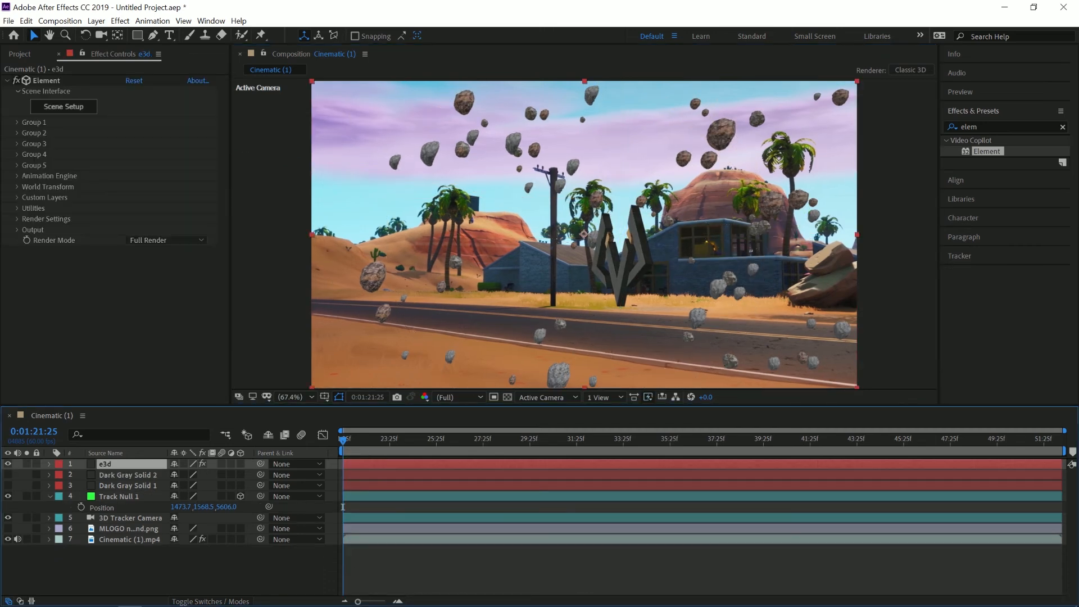
# Try an Ambient light in the composition, check its effect on the footage and undo adding it.
pyautogui.click(96, 21)
pyautogui.moveTo(169, 35)
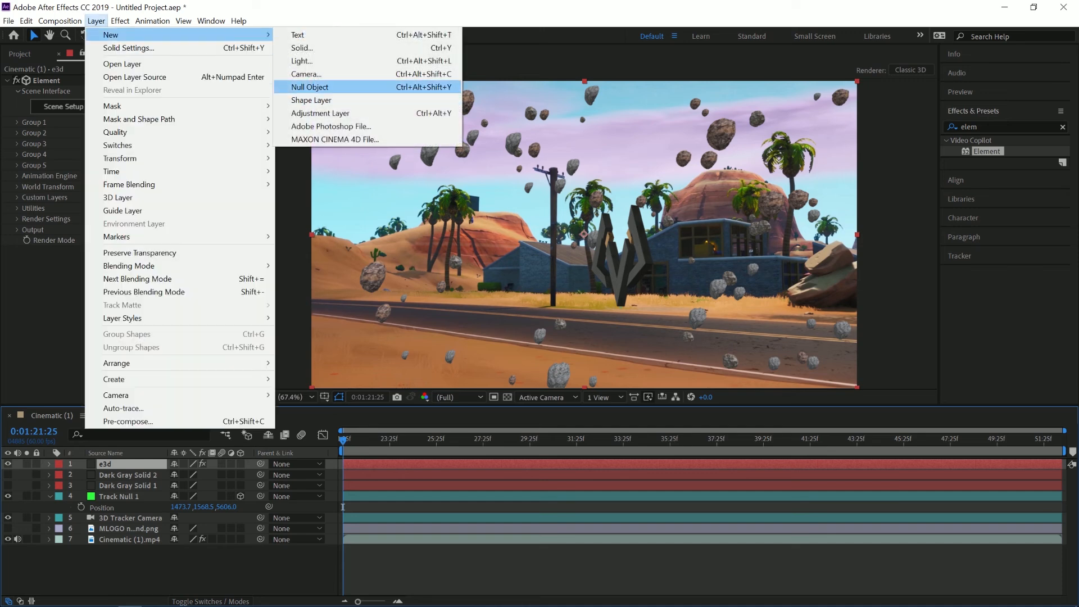
pyautogui.click(303, 61)
pyautogui.click(821, 231)
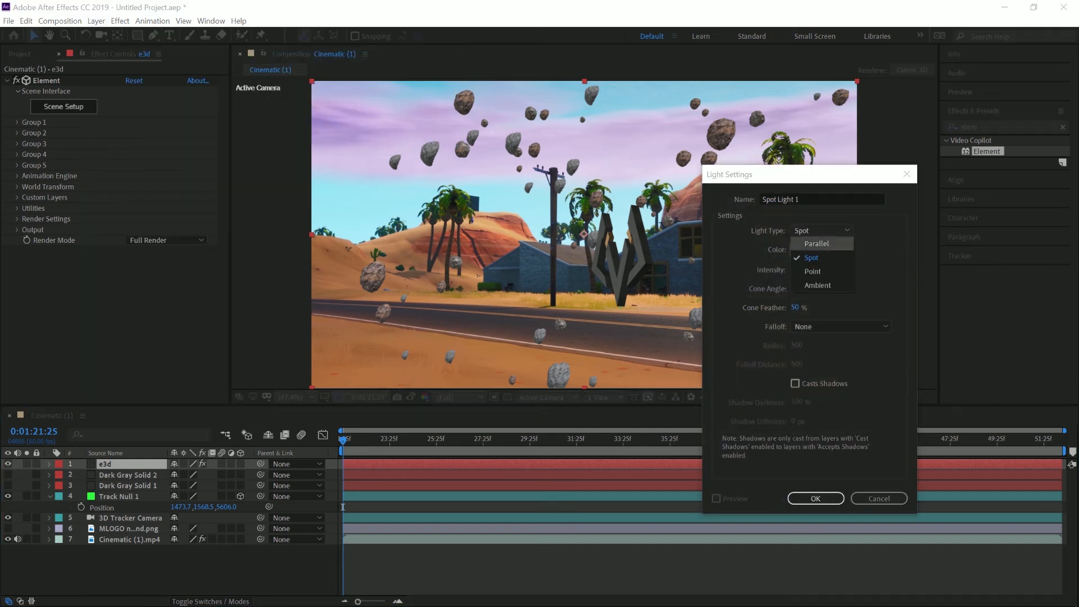
pyautogui.click(821, 285)
pyautogui.press('Return')
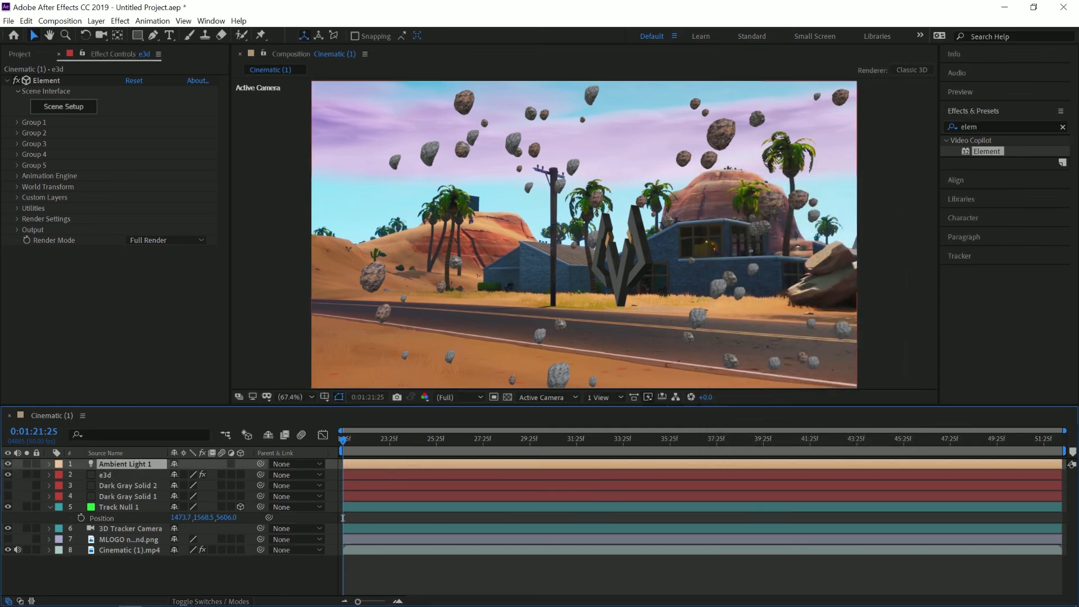
pyautogui.moveTo(343, 518); pyautogui.dragTo(378, 518)
pyautogui.hotkey('ctrl', 'z')
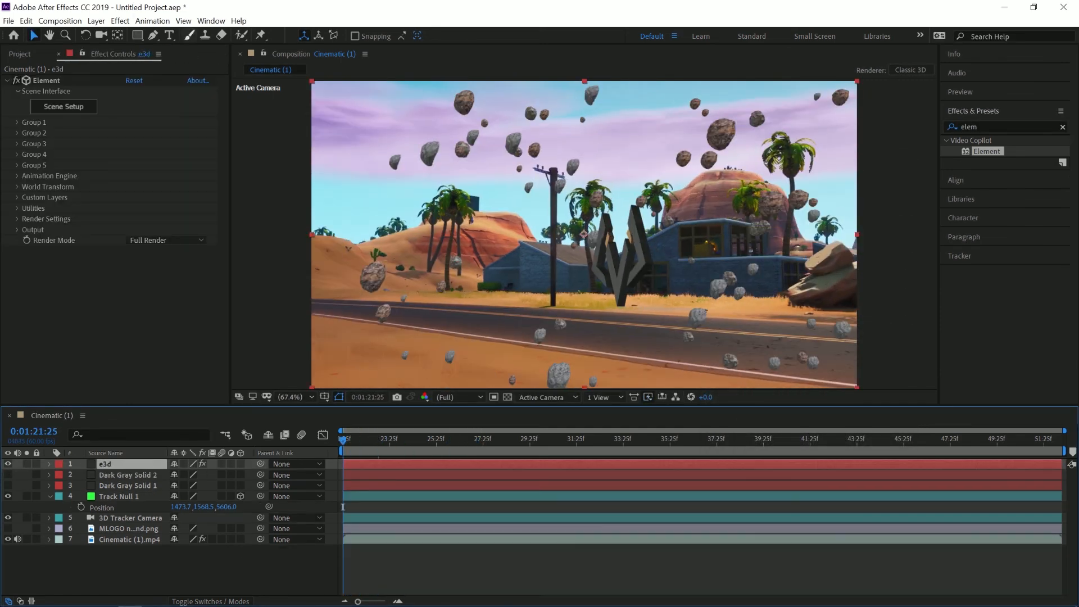
pyautogui.click(95, 21)
pyautogui.click(140, 34)
pyautogui.click(96, 21)
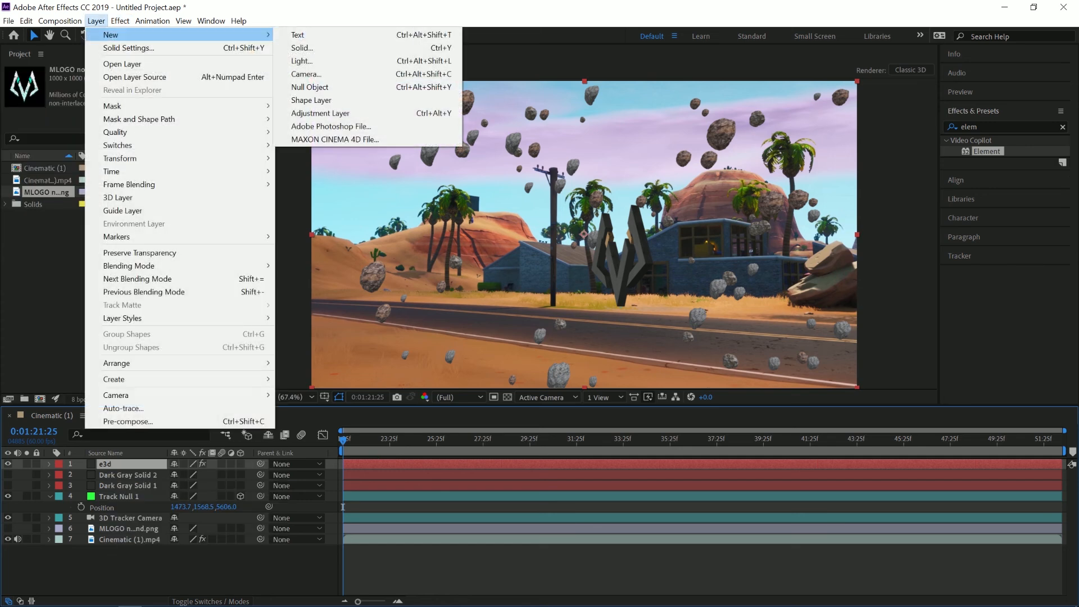
pyautogui.moveTo(179, 34)
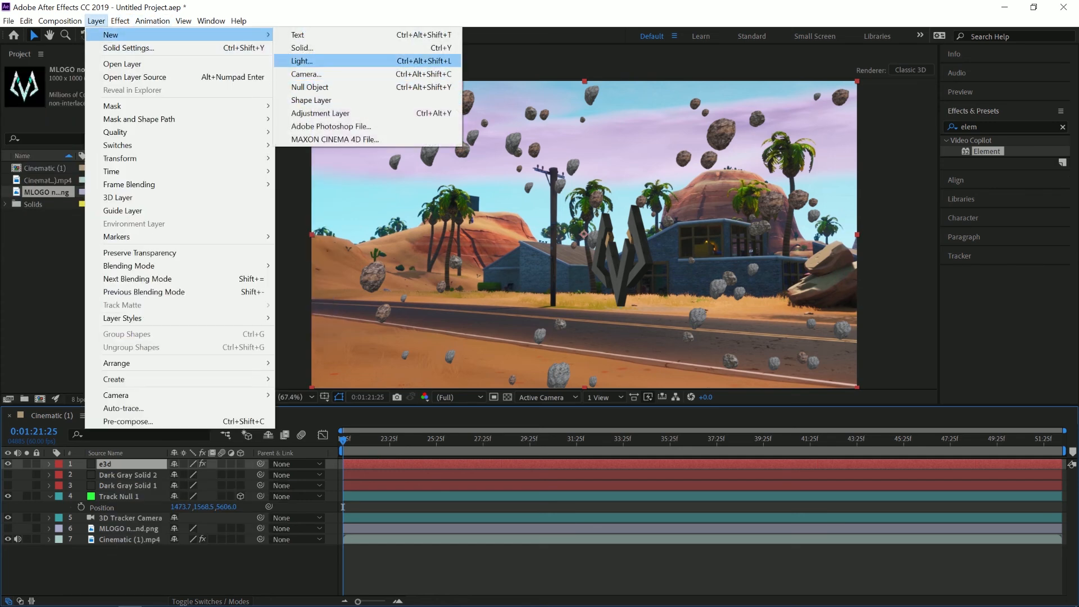
pyautogui.click(301, 47)
pyautogui.click(676, 175)
# Add a Point light to the composition.
pyautogui.click(96, 21)
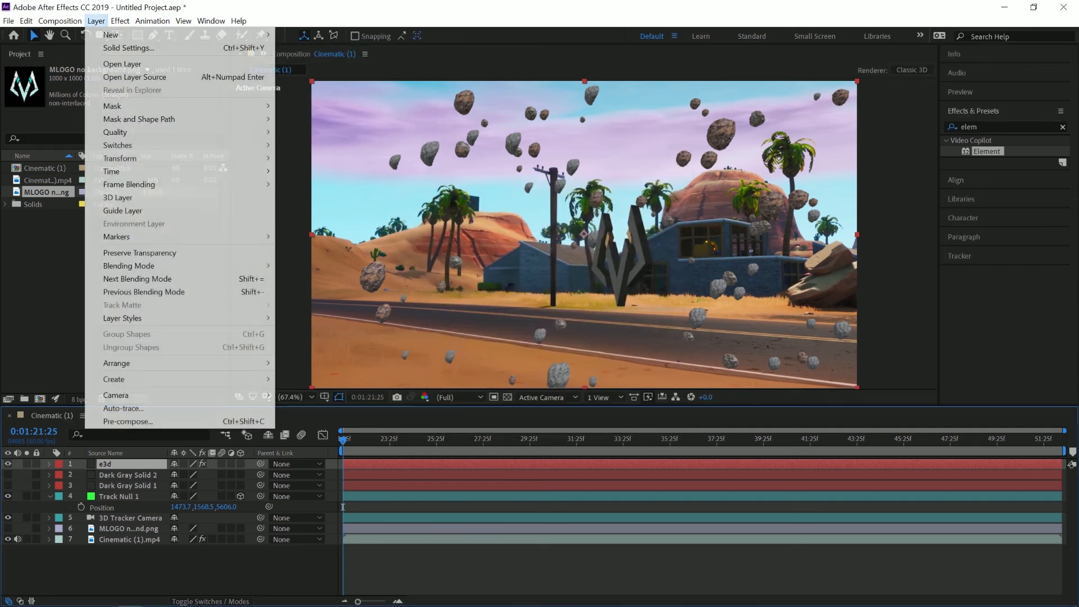
pyautogui.moveTo(108, 32)
pyautogui.click(302, 60)
pyautogui.click(821, 231)
pyautogui.click(812, 272)
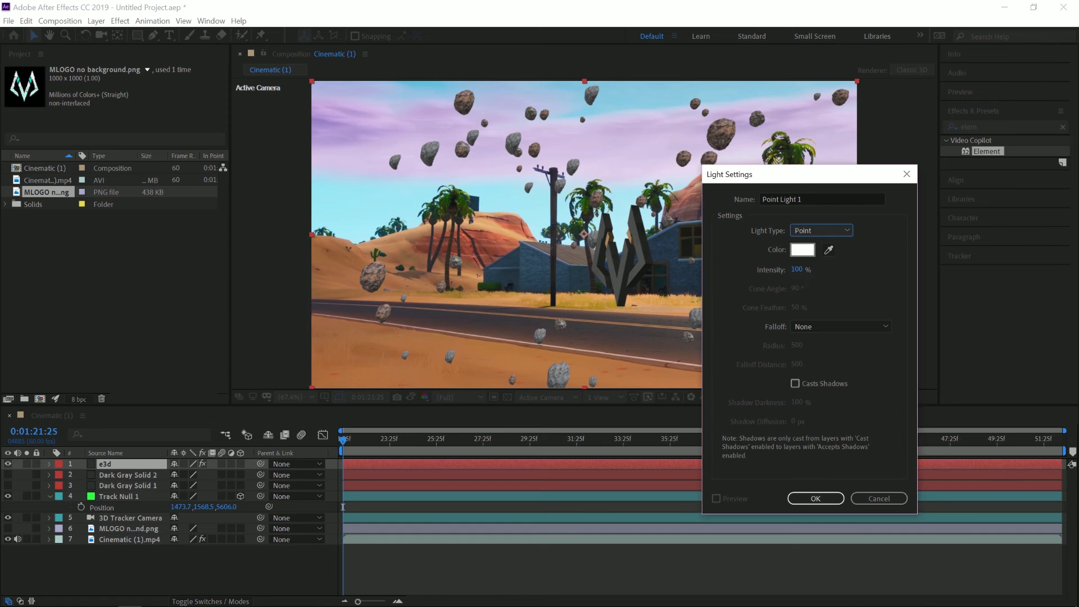
pyautogui.click(816, 499)
# Move the point light into the sky above the desert dunes and check the lighting up to 0:01:44:19.
pyautogui.moveTo(619, 200); pyautogui.dragTo(622, 217)
pyautogui.moveTo(467, 311); pyautogui.dragTo(381, 140)
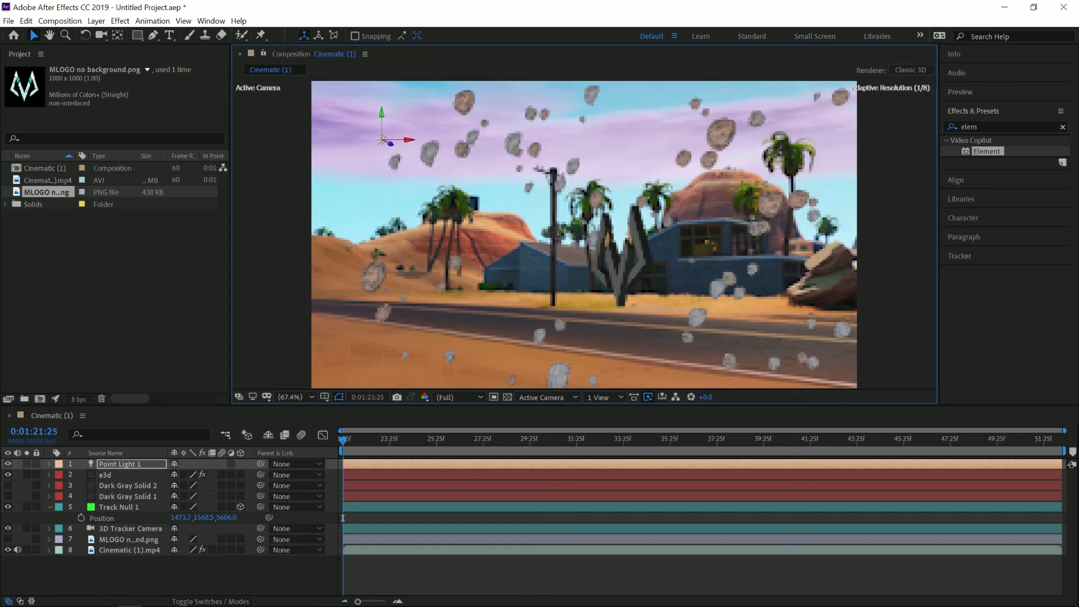
pyautogui.click(120, 464)
pyautogui.moveTo(343, 518); pyautogui.dragTo(878, 517)
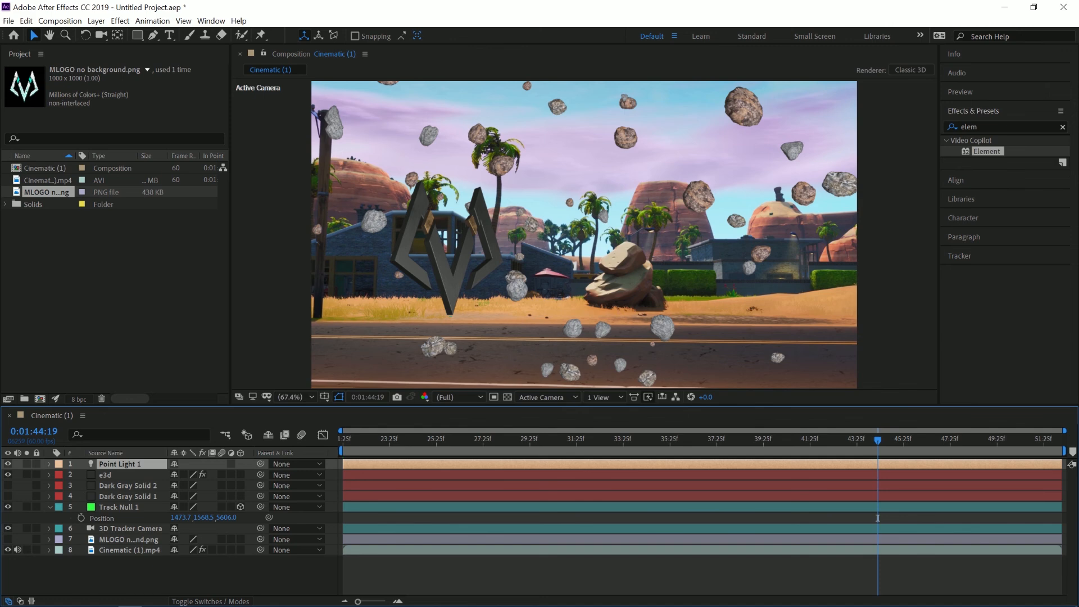
# Return to 0:01:21:25 and delete the point light.
pyautogui.moveTo(878, 440); pyautogui.dragTo(392, 440)
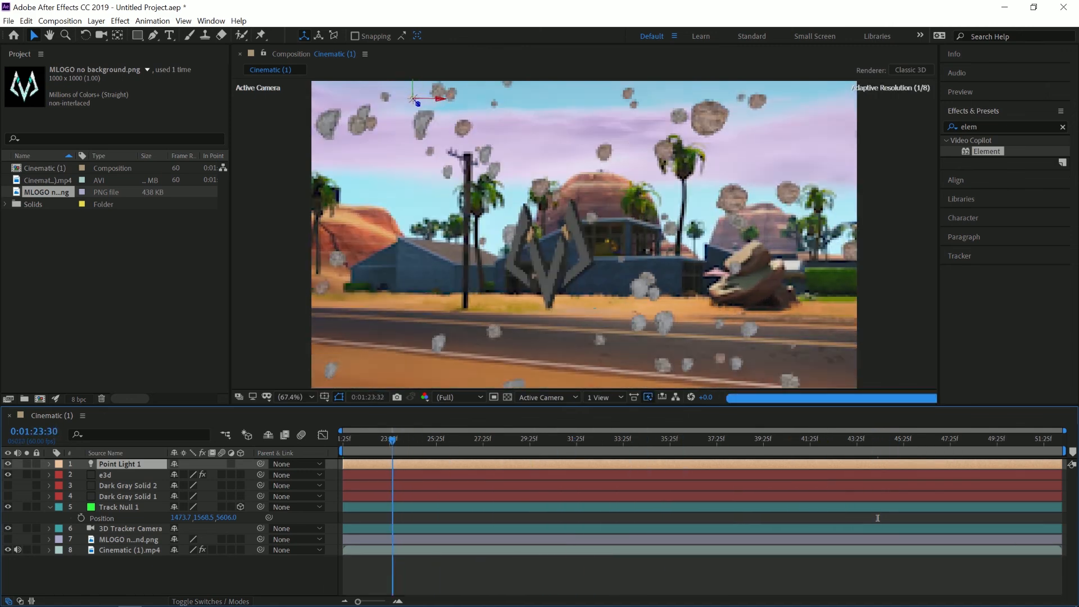
pyautogui.press('Home')
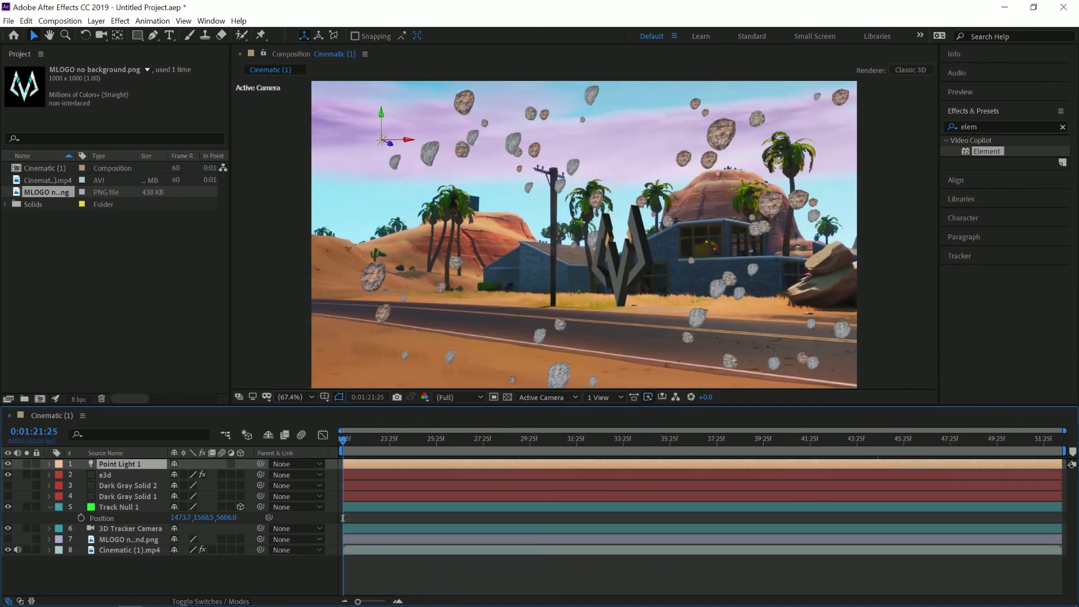
pyautogui.press('Delete')
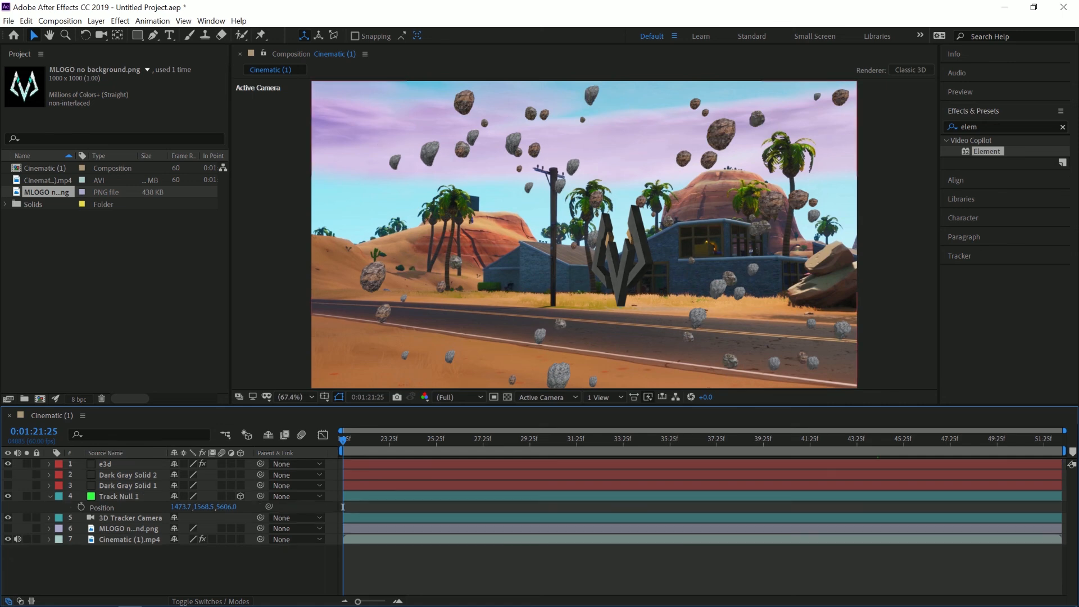
# Scrub through the tracked shot to check the rotating logo and rocks, and return to 0:01:21:25.
pyautogui.moveTo(343, 440); pyautogui.dragTo(902, 440)
pyautogui.moveTo(902, 508); pyautogui.dragTo(556, 507)
pyautogui.moveTo(556, 440); pyautogui.dragTo(343, 507)
pyautogui.moveTo(343, 440); pyautogui.dragTo(1032, 440)
pyautogui.moveTo(1032, 507); pyautogui.dragTo(798, 507)
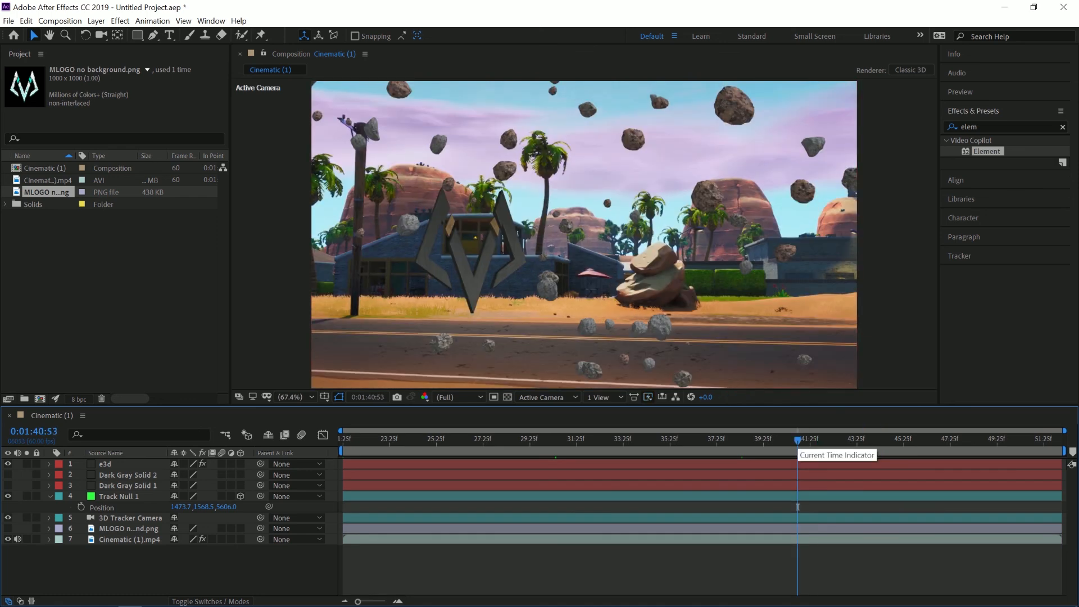
pyautogui.moveTo(798, 440); pyautogui.dragTo(343, 440)
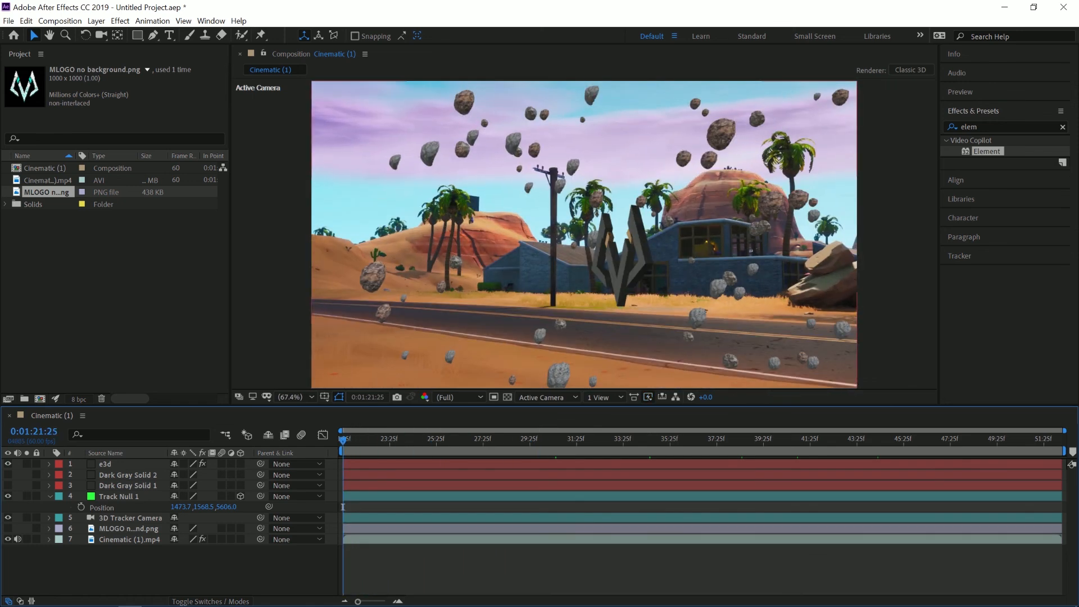